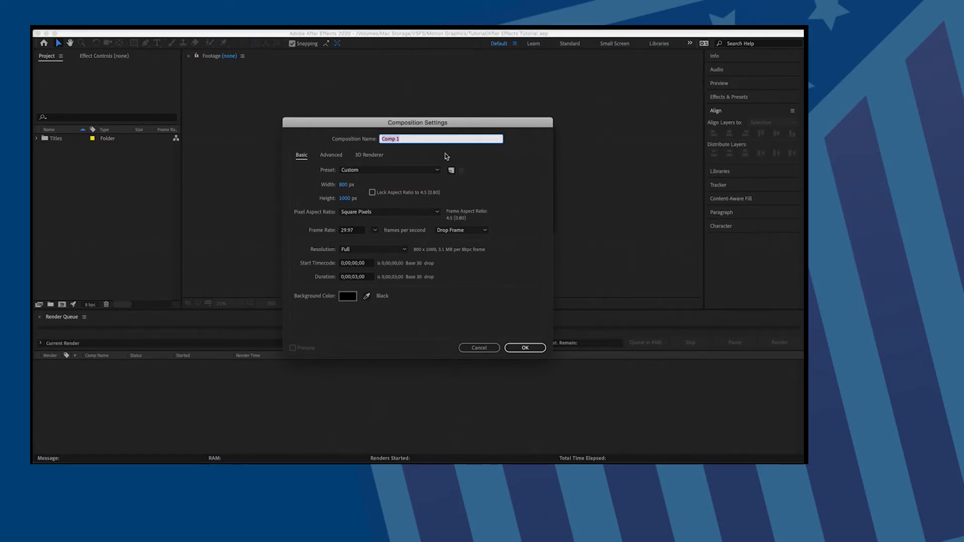
- Name the new 800 x 1000 px, 29.97 fps composition Opening and create it with a three-second duration
{"action": "type", "text": "Opening"}
{"action": "left_click", "coordinate": [525, 347]}
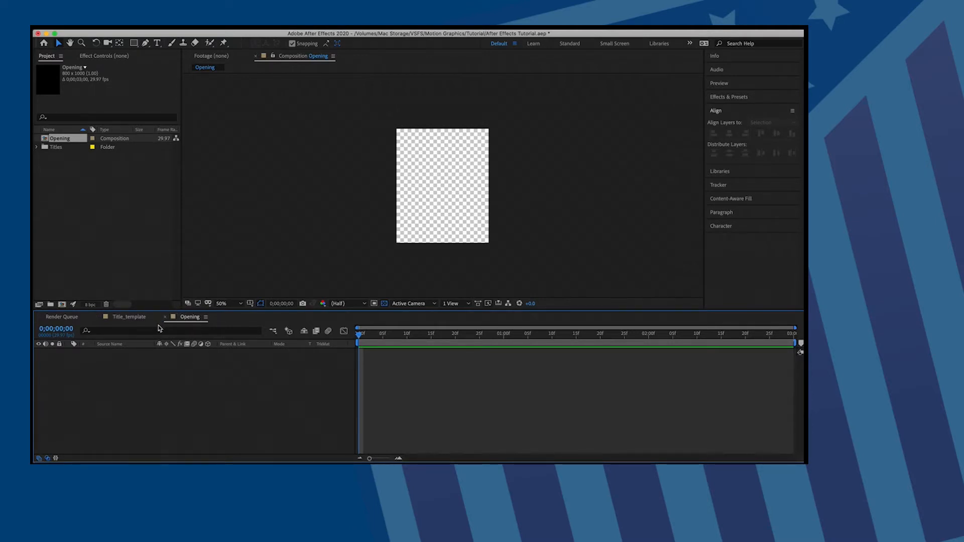
- Open the composition settings of the Opening composition for review
{"action": "left_click", "coordinate": [76, 140]}
{"action": "left_click", "coordinate": [161, 27]}
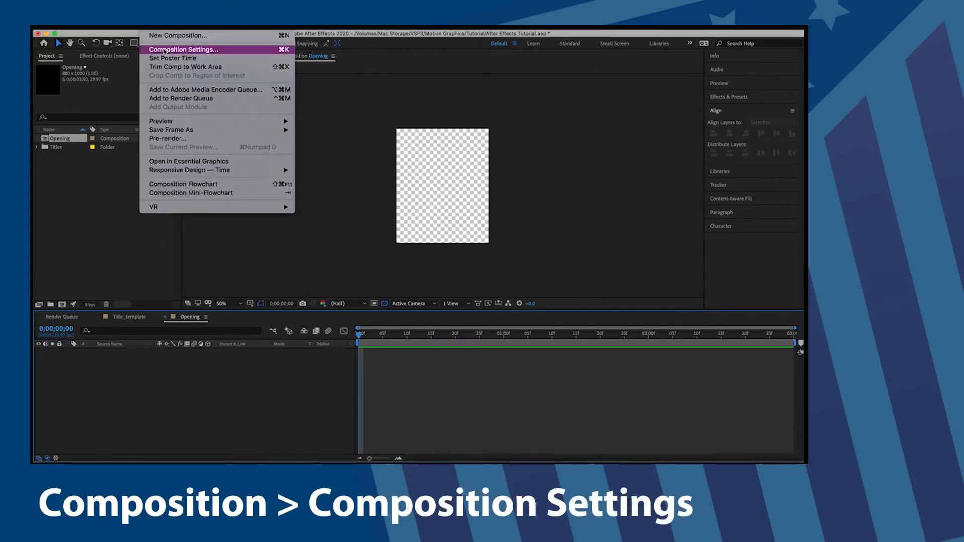
{"action": "key", "text": "Escape"}
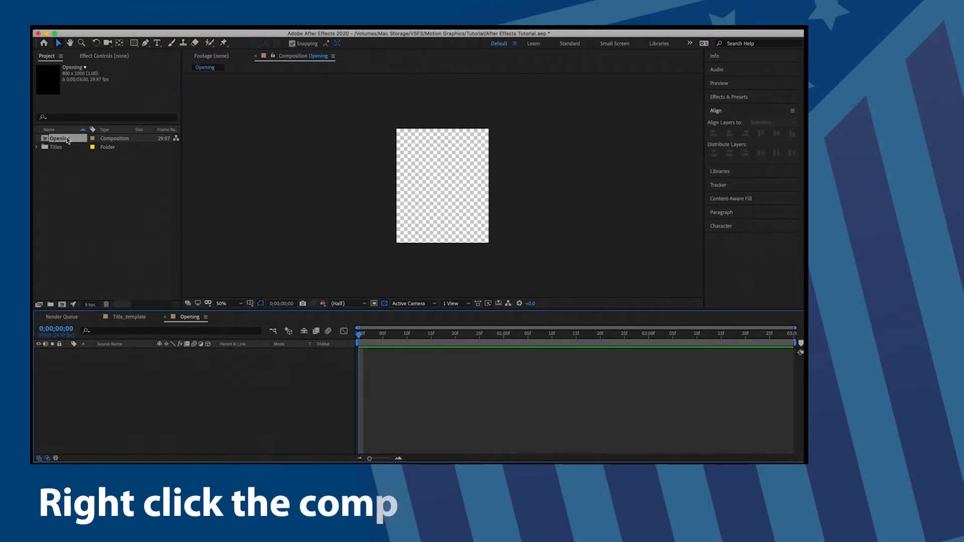
{"action": "right_click", "coordinate": [68, 139]}
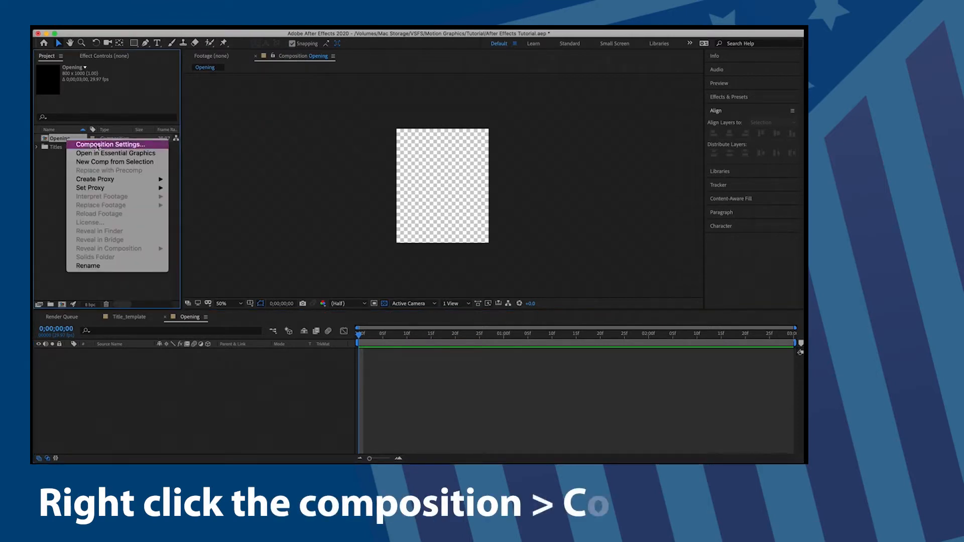
{"action": "left_click", "coordinate": [102, 144]}
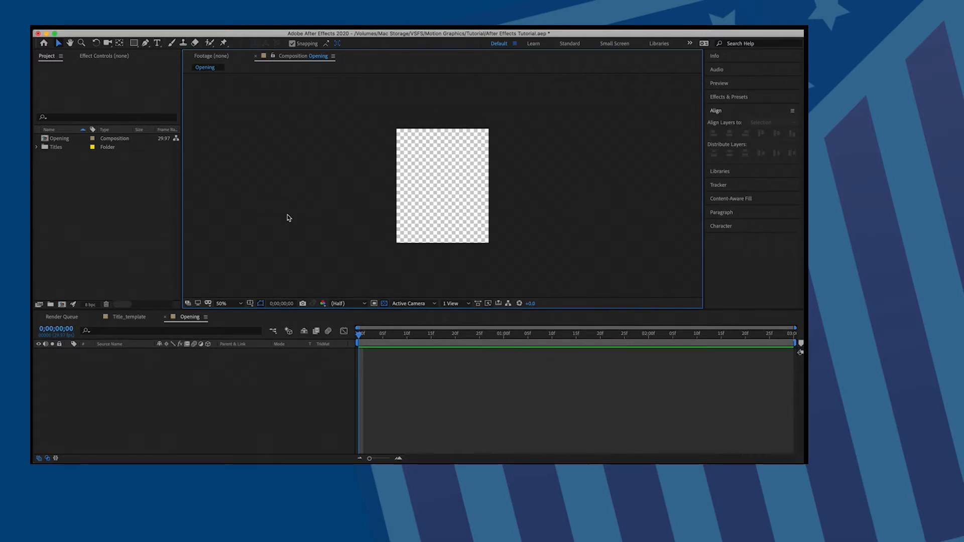
{"action": "left_click", "coordinate": [110, 30]}
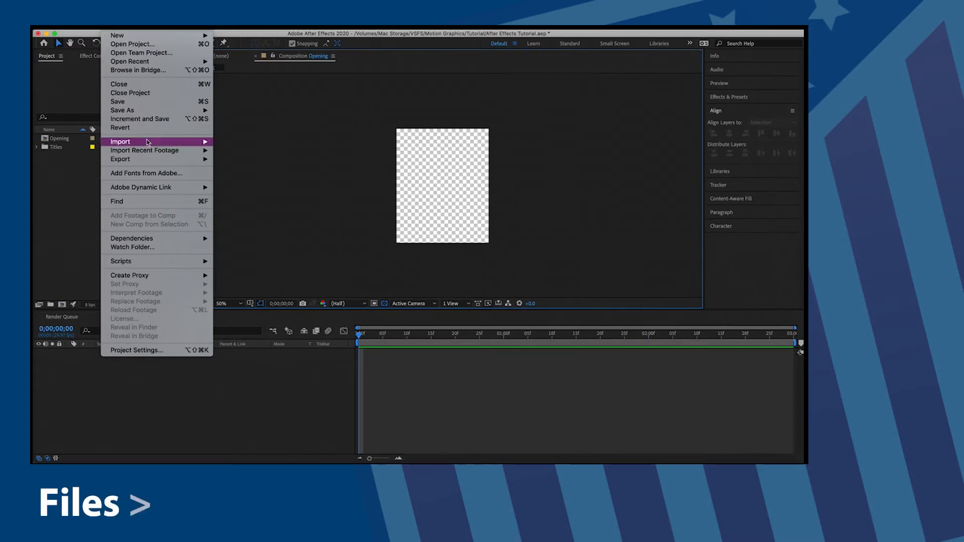
{"action": "mouse_move", "coordinate": [143, 144]}
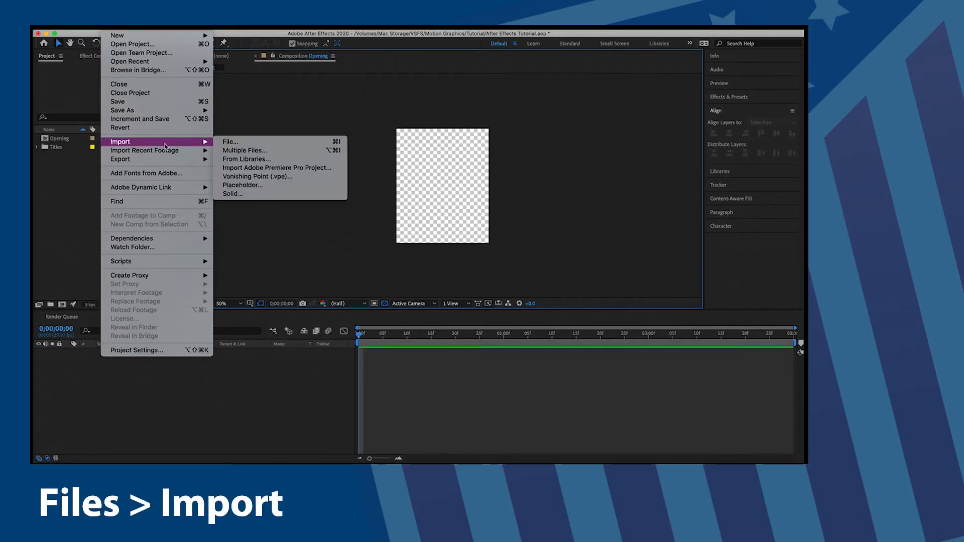
{"action": "mouse_move", "coordinate": [150, 188]}
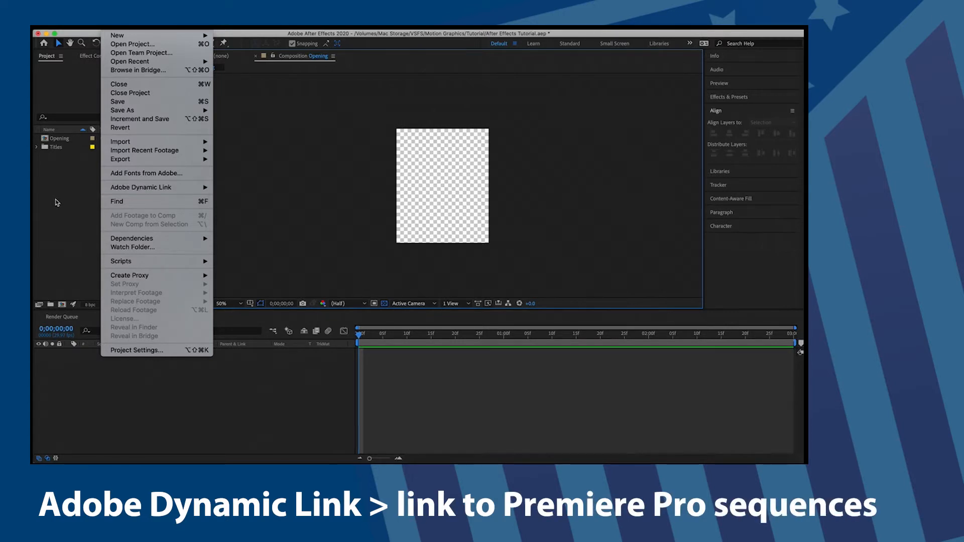
{"action": "left_click", "coordinate": [57, 203]}
- Import Background_Bokeh.mp4 and DMEInterns_Logo.png into the project from the Media folder in Finder
{"action": "left_click", "coordinate": [70, 458]}
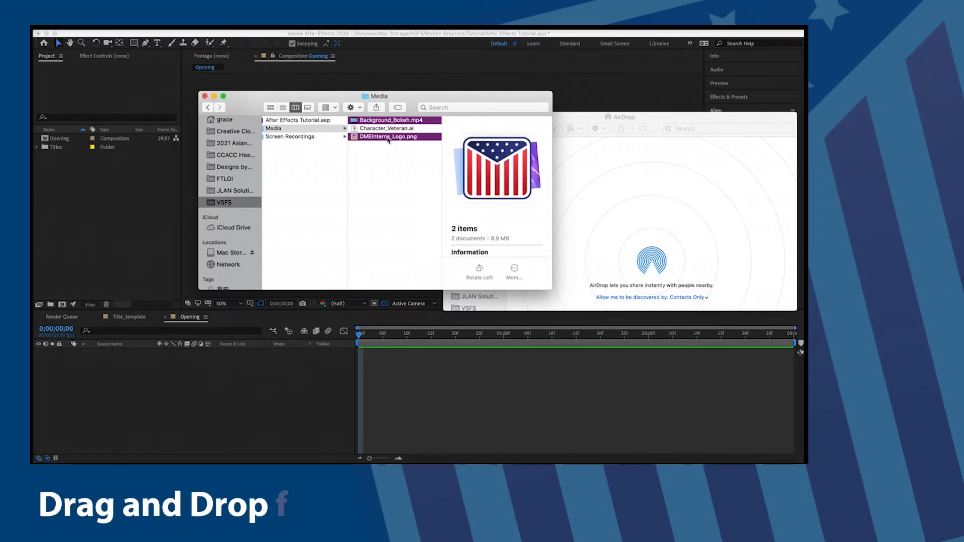
{"action": "left_click_drag", "start_coordinate": [394, 138], "coordinate": [88, 197]}
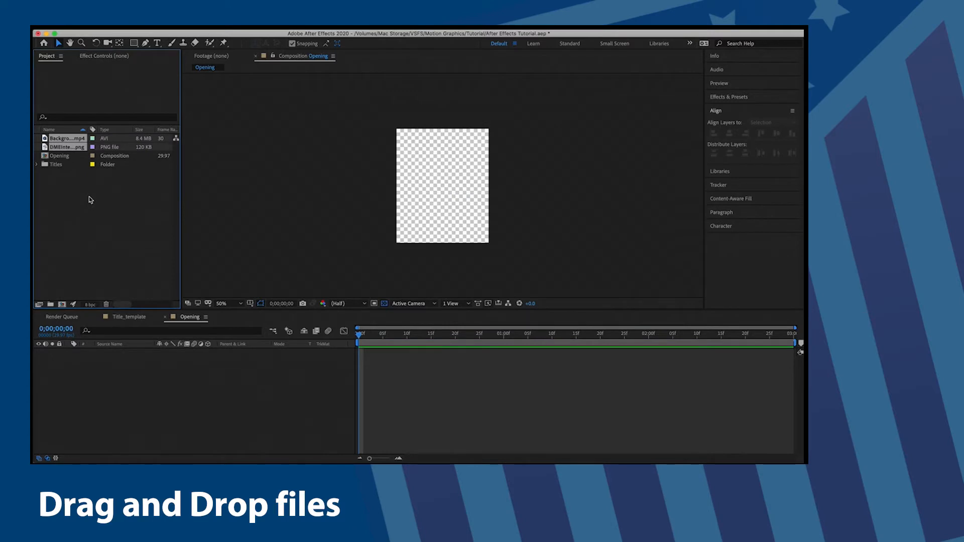
{"action": "left_click", "coordinate": [117, 228]}
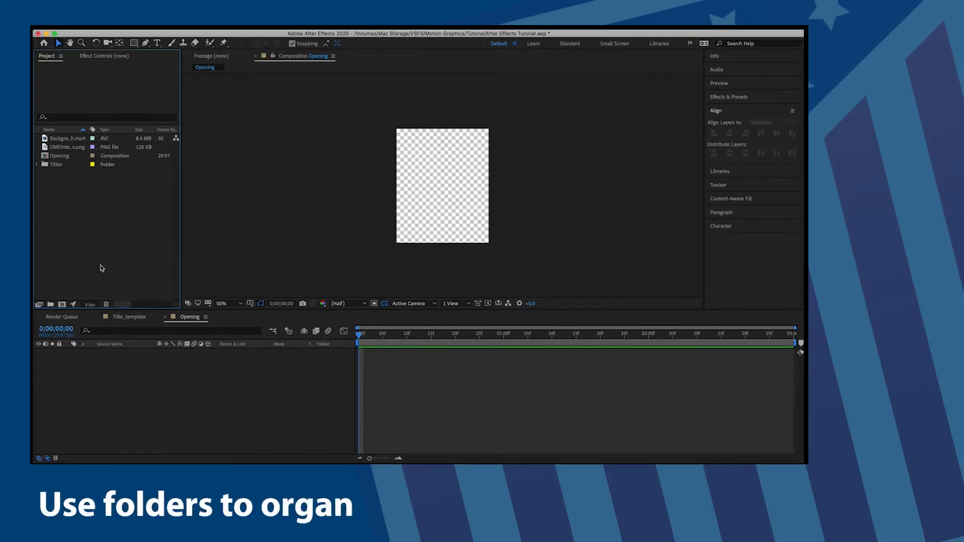
- Create a project folder named Media and move the imported background video and logo image into it
{"action": "left_click", "coordinate": [51, 304]}
{"action": "type", "text": "Media"}
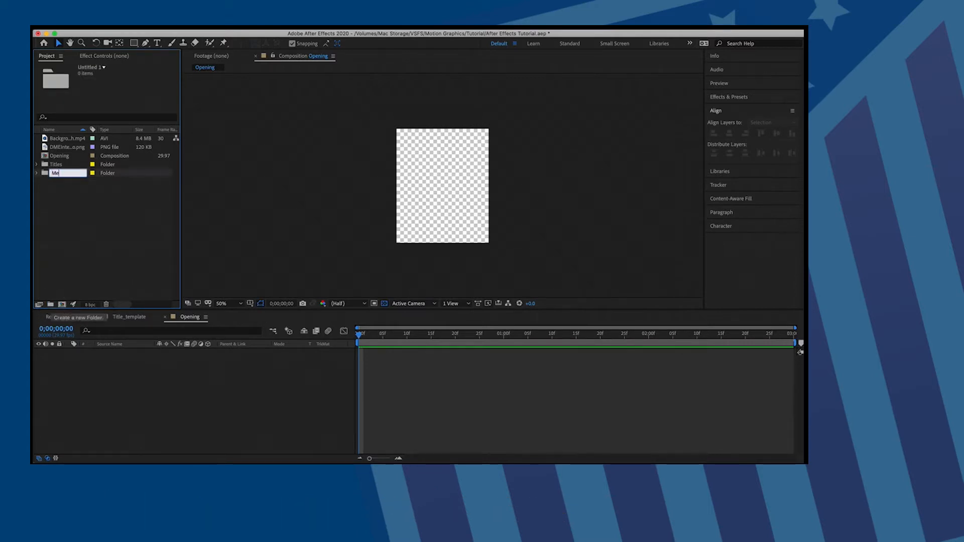
{"action": "key", "text": "Return"}
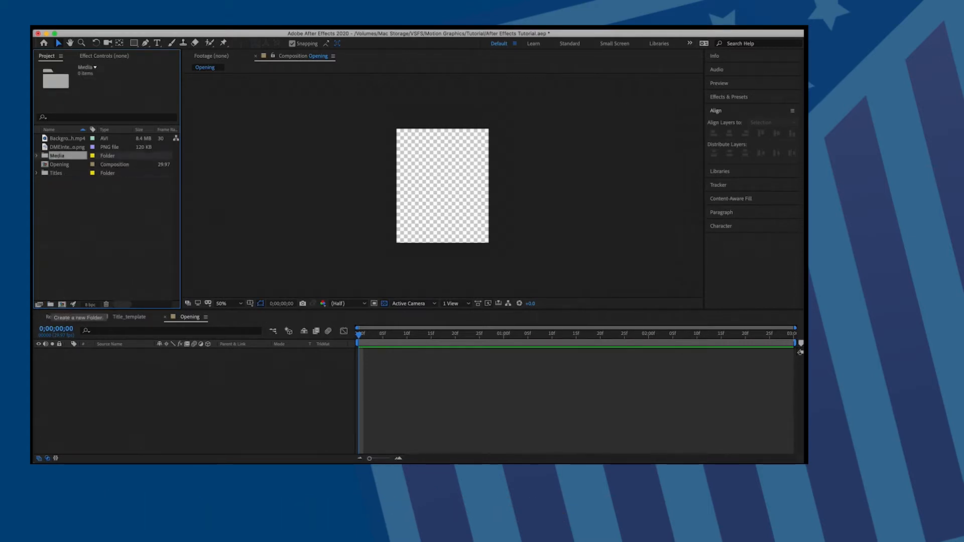
{"action": "left_click", "coordinate": [56, 141]}
{"action": "left_click", "coordinate": [56, 147], "text": "shift"}
{"action": "left_click_drag", "start_coordinate": [58, 146], "coordinate": [57, 156]}
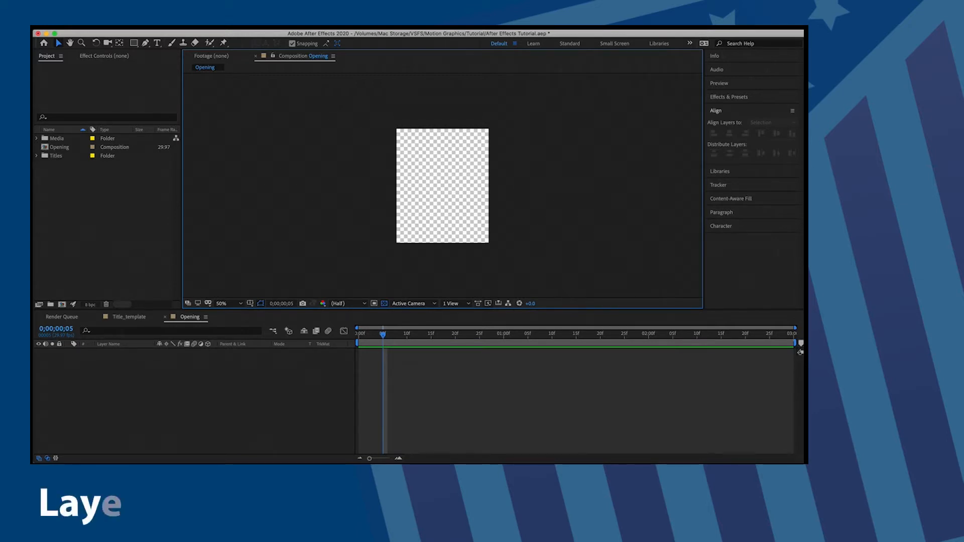
- Add an 800 x 1000 px solid layer in blue 003F72 to the Opening composition
{"action": "left_click", "coordinate": [195, 27]}
{"action": "mouse_move", "coordinate": [211, 35]}
{"action": "left_click", "coordinate": [316, 48]}
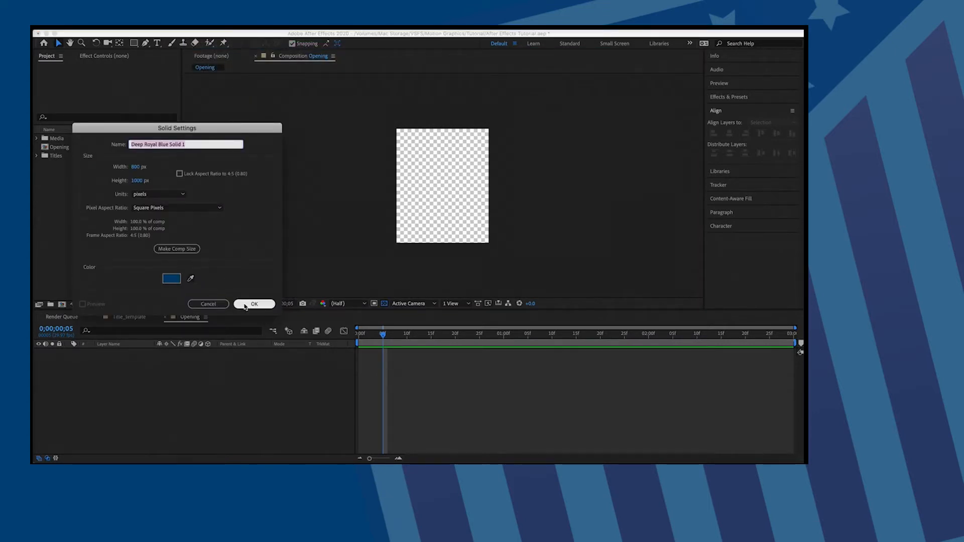
{"action": "left_click", "coordinate": [171, 279]}
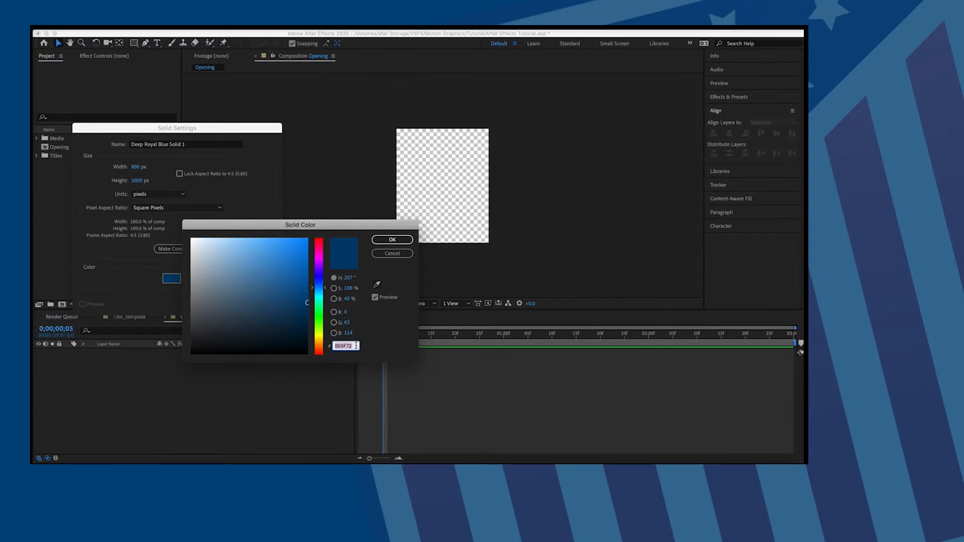
{"action": "left_click", "coordinate": [392, 240]}
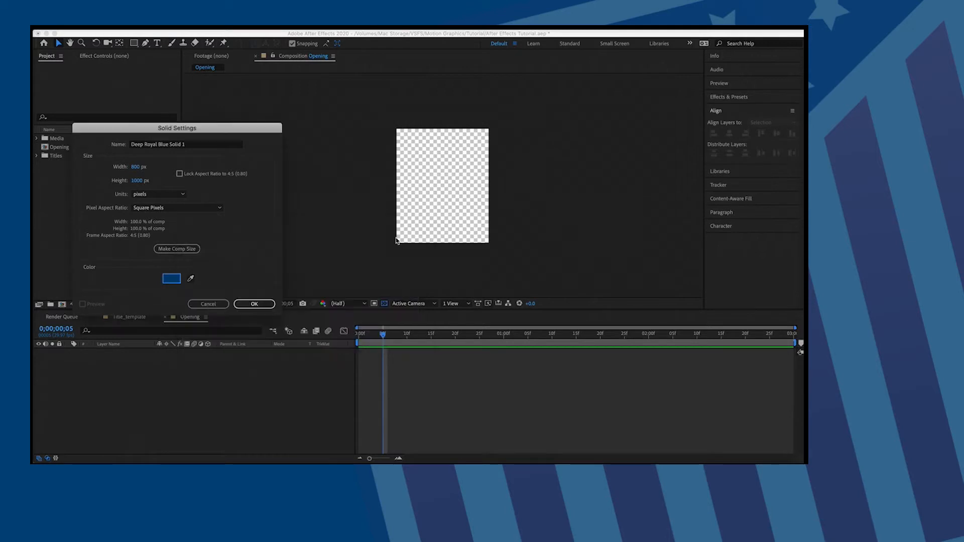
{"action": "left_click", "coordinate": [254, 304]}
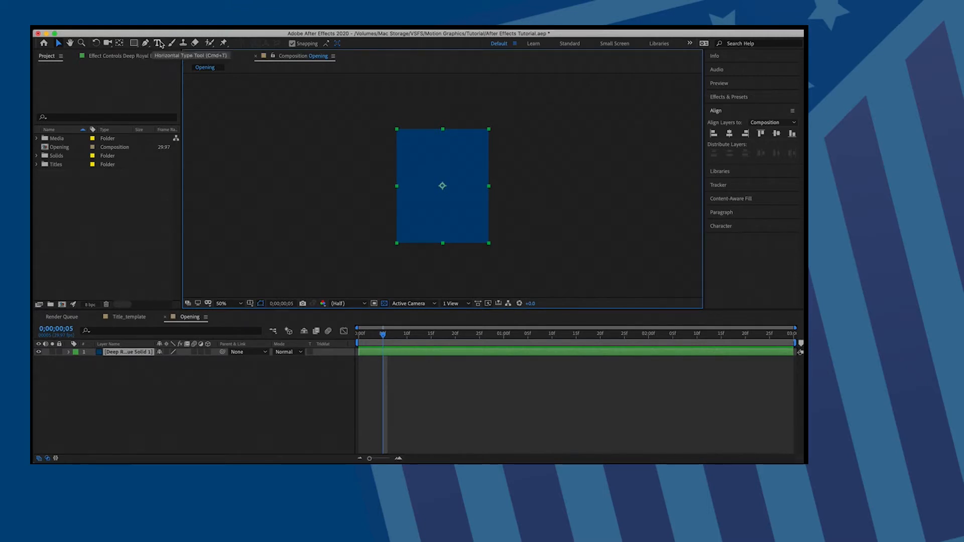
- Add a text layer near the top of the blue solid reading "Welcome to the DME" on three lines
{"action": "left_click", "coordinate": [159, 43]}
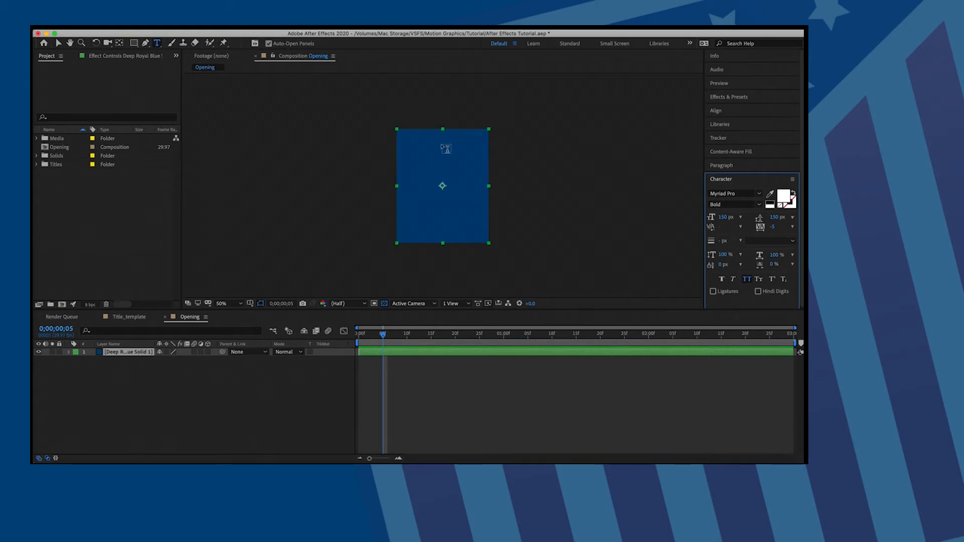
{"action": "left_click", "coordinate": [443, 144]}
{"action": "type", "text": "Welcome"}
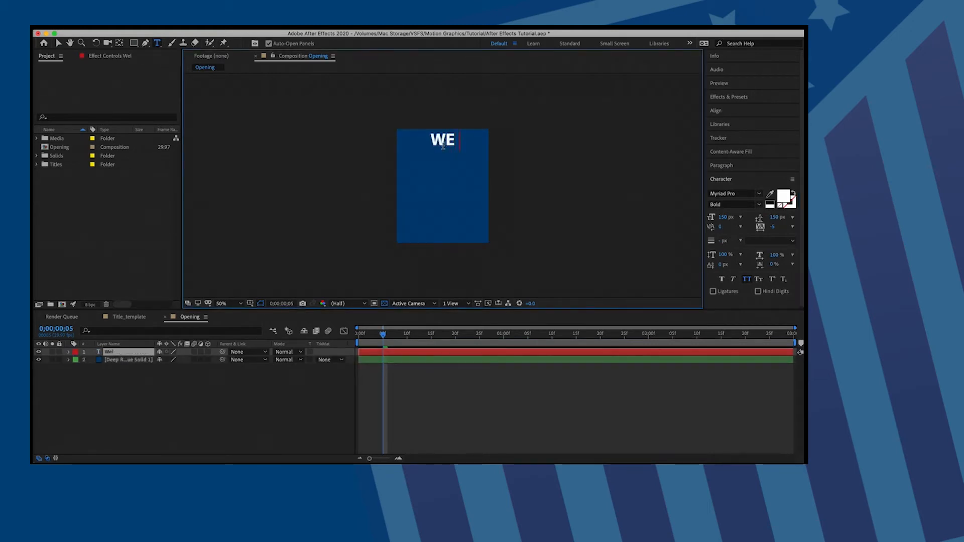
{"action": "key", "text": "Return"}
{"action": "type", "text": "to the"}
{"action": "key", "text": "Return"}
{"action": "type", "text": "DME"}
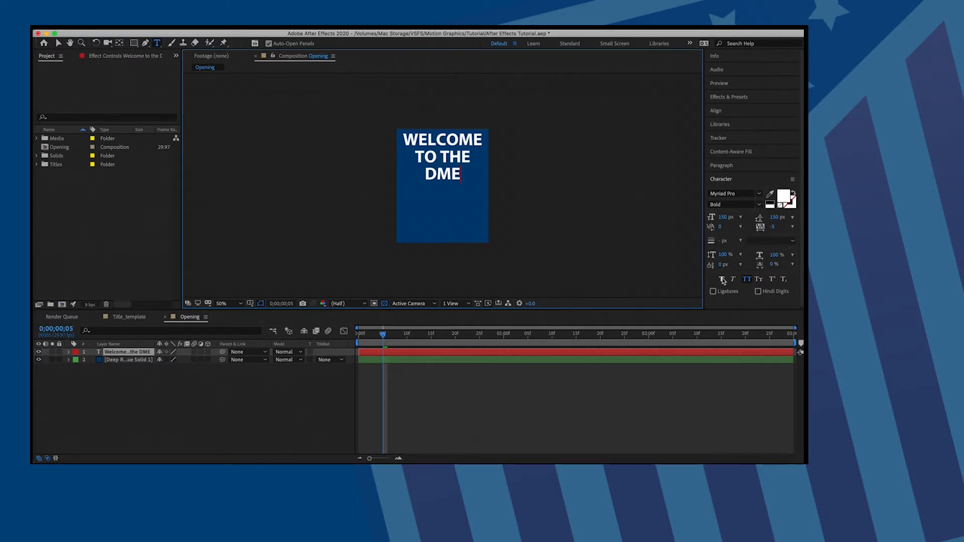
- Set "TO THE" to 100 px font size and leading, and "DME" to 250 px font size and leading
{"action": "left_click_drag", "start_coordinate": [471, 158], "coordinate": [406, 167]}
{"action": "left_click", "coordinate": [722, 218]}
{"action": "type", "text": "100"}
{"action": "key", "text": "Tab"}
{"action": "type", "text": "100"}
{"action": "key", "text": "Return"}
{"action": "left_click", "coordinate": [723, 217]}
{"action": "key", "text": "Return"}
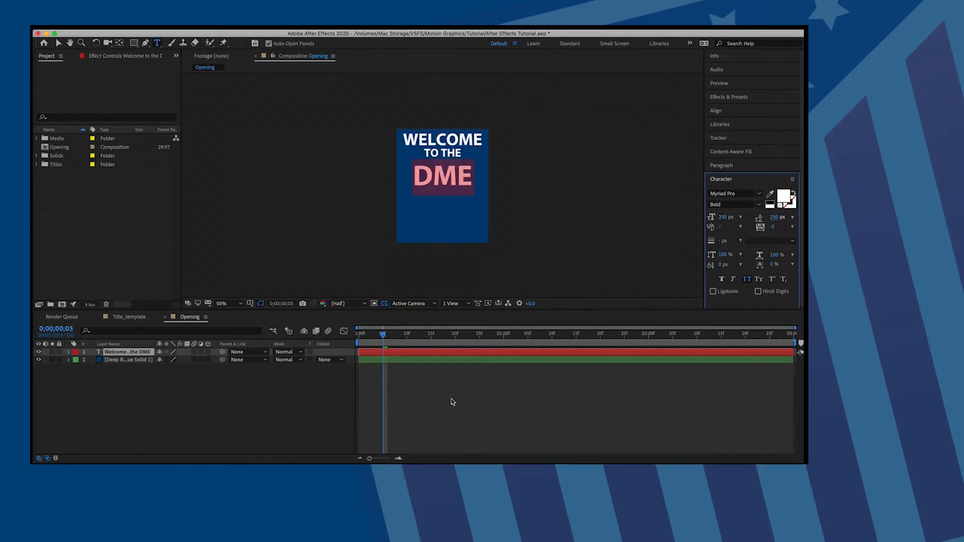
- Set the leading of "TO THE" to 120 px and the leading of "DME" to 230 px
{"action": "left_click", "coordinate": [451, 402]}
{"action": "left_click_drag", "start_coordinate": [461, 153], "coordinate": [424, 153]}
{"action": "left_click", "coordinate": [777, 217]}
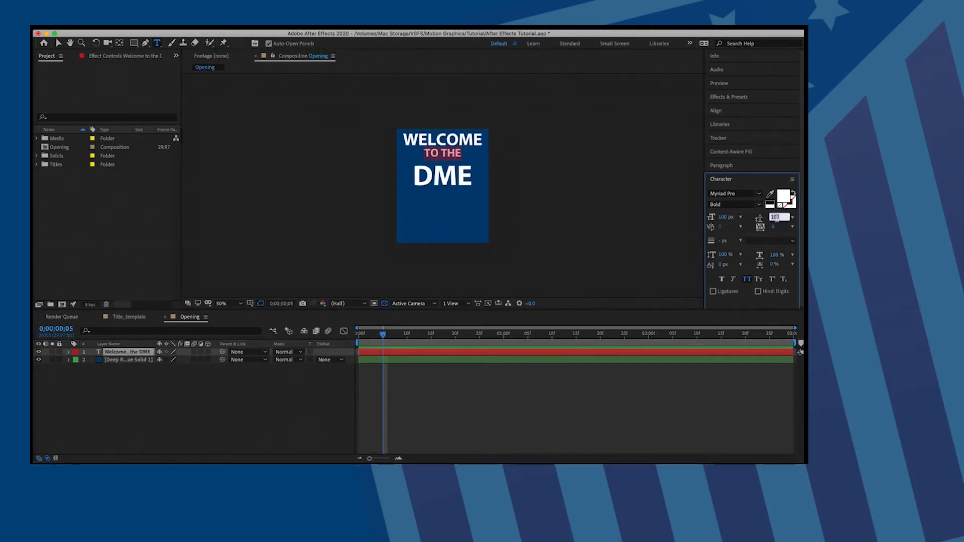
{"action": "type", "text": "120"}
{"action": "key", "text": "Return"}
{"action": "left_click", "coordinate": [467, 422]}
{"action": "double_click", "coordinate": [467, 181]}
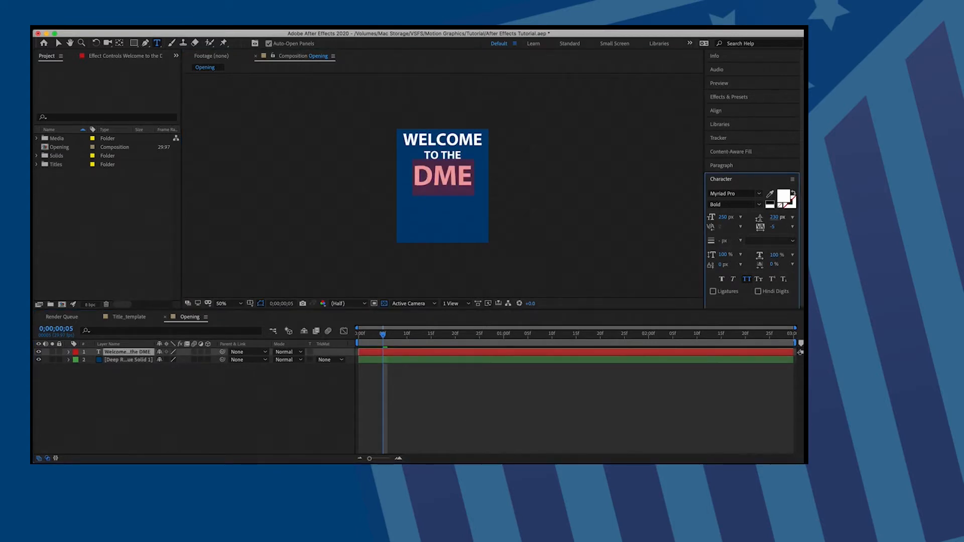
{"action": "left_click", "coordinate": [510, 407]}
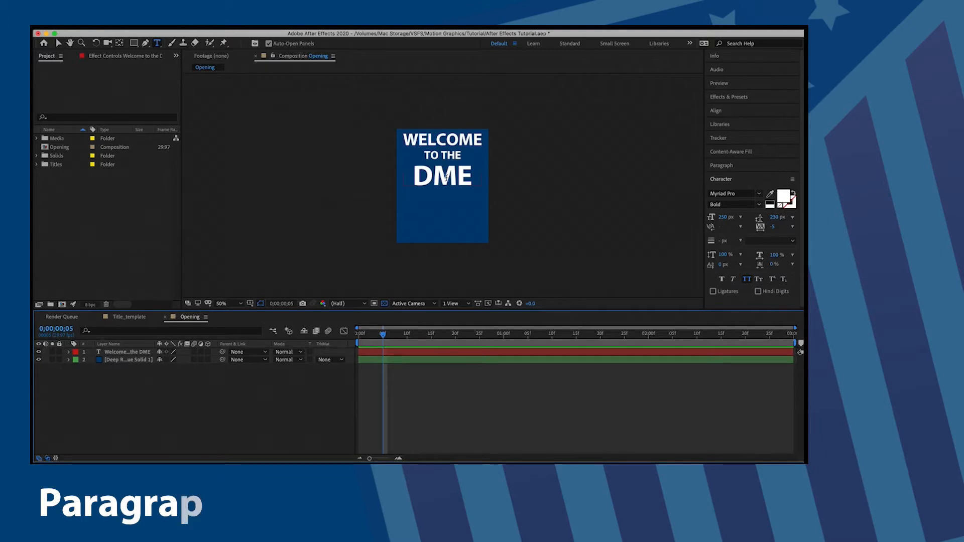
- Display the paragraph alignment options for the text
{"action": "left_click", "coordinate": [720, 165]}
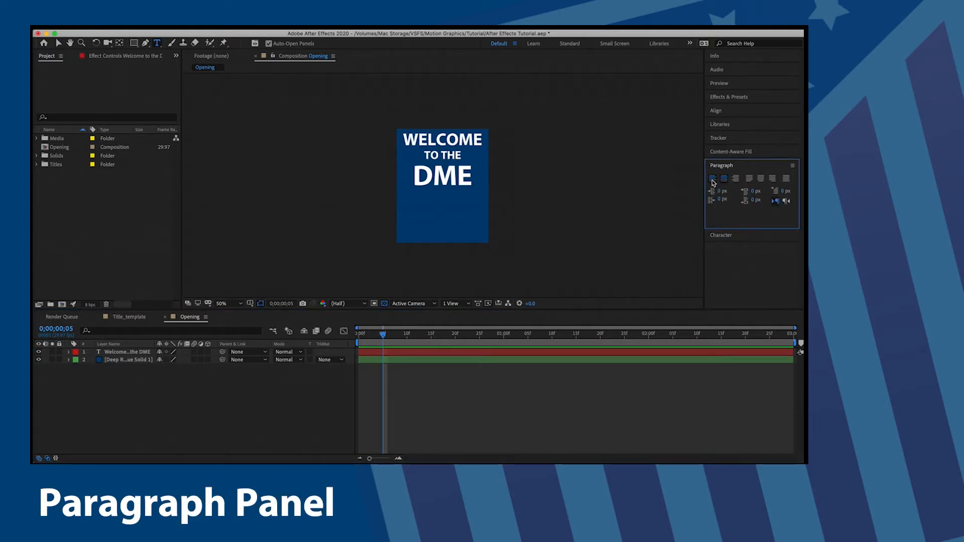
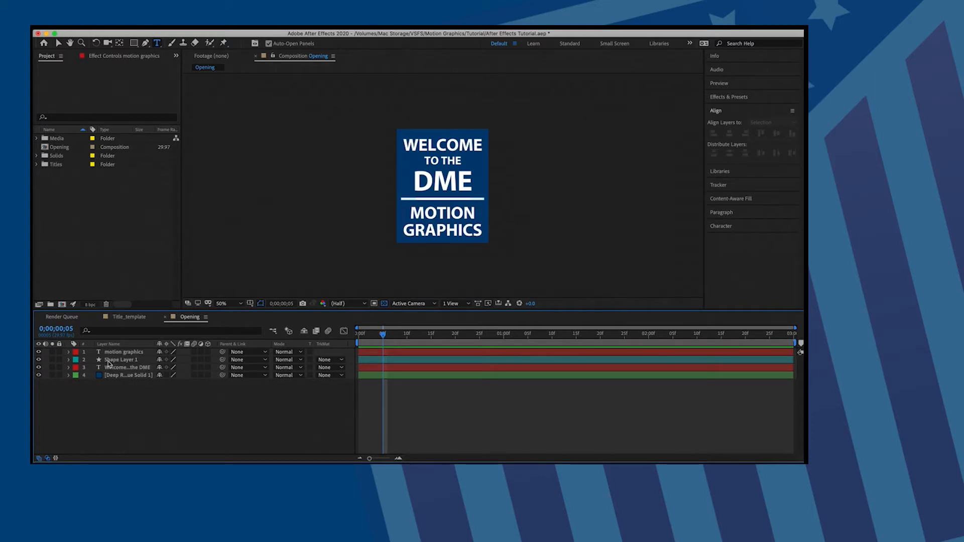
- Rename the Shape Layer 1 layer in the timeline as Line
{"action": "mouse_move", "coordinate": [120, 352]}
{"action": "left_mouse_down"}
{"action": "mouse_move", "coordinate": [123, 371]}
{"action": "mouse_move", "coordinate": [112, 353]}
{"action": "left_mouse_up"}
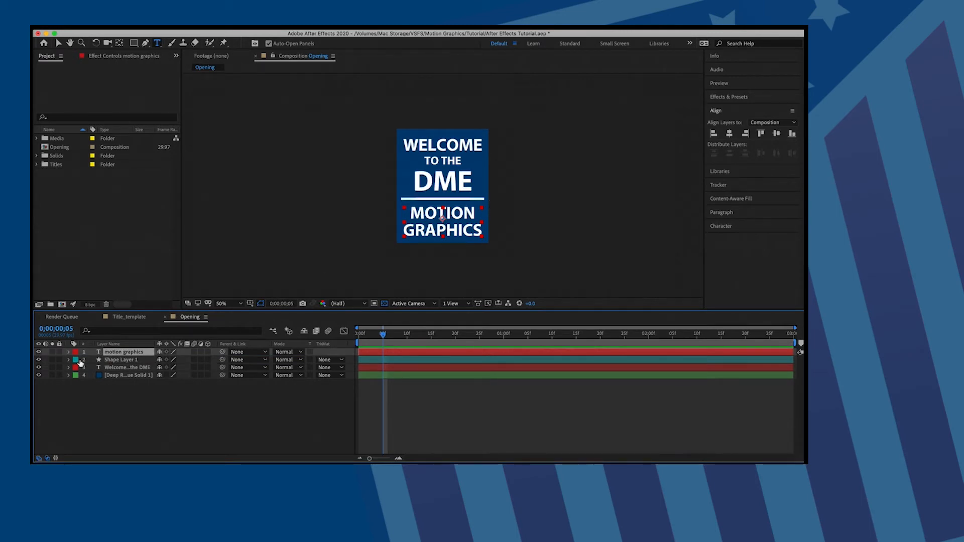
{"action": "left_click", "coordinate": [122, 359]}
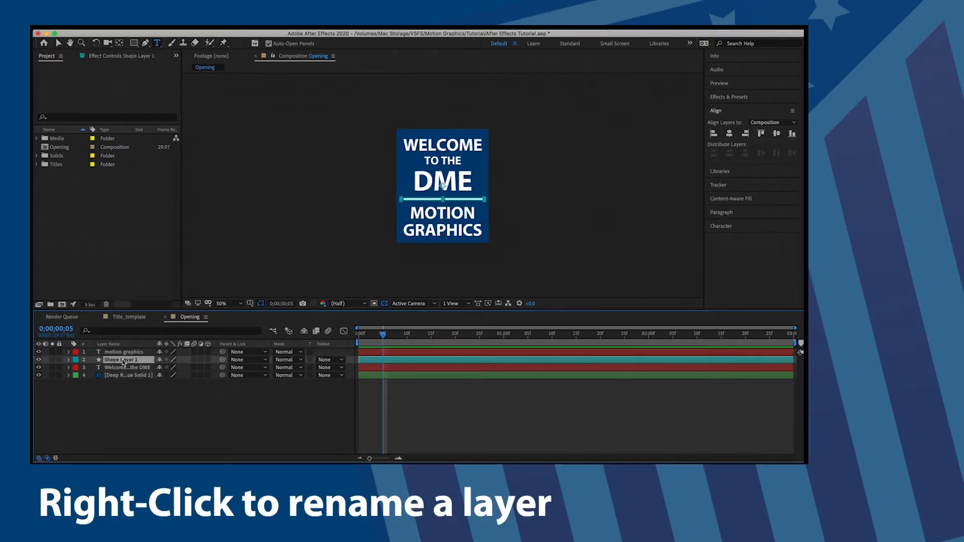
{"action": "right_click", "coordinate": [123, 359]}
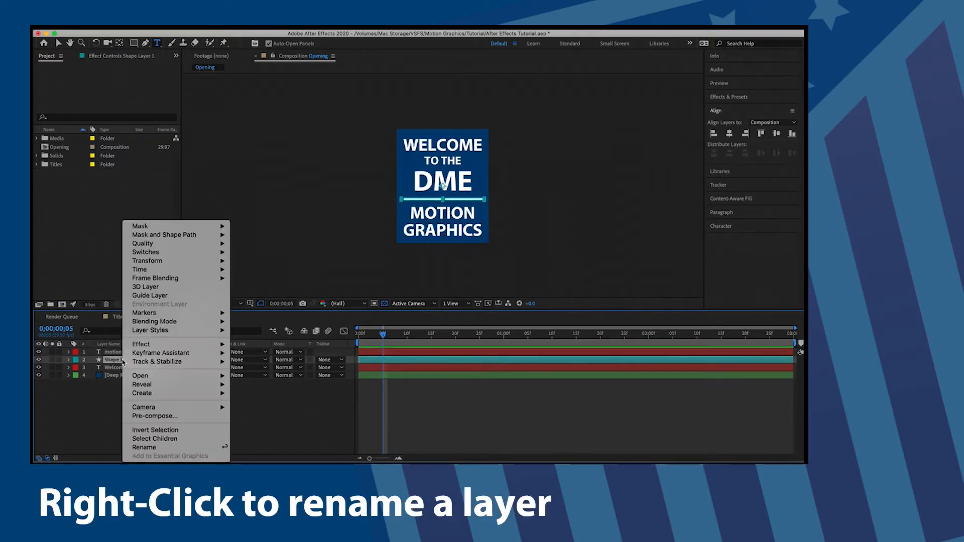
{"action": "left_click", "coordinate": [152, 447]}
{"action": "type", "text": "Line"}
{"action": "key", "text": "Return"}
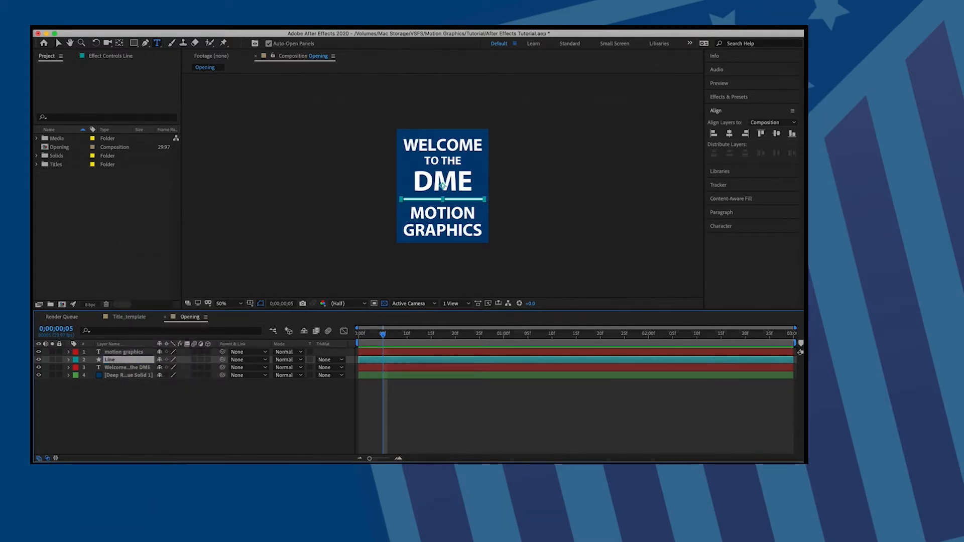
- Place DMEInterns_Logo.png from the Media folder between the Welcome text layer and the blue solid layer
{"action": "left_click", "coordinate": [37, 139]}
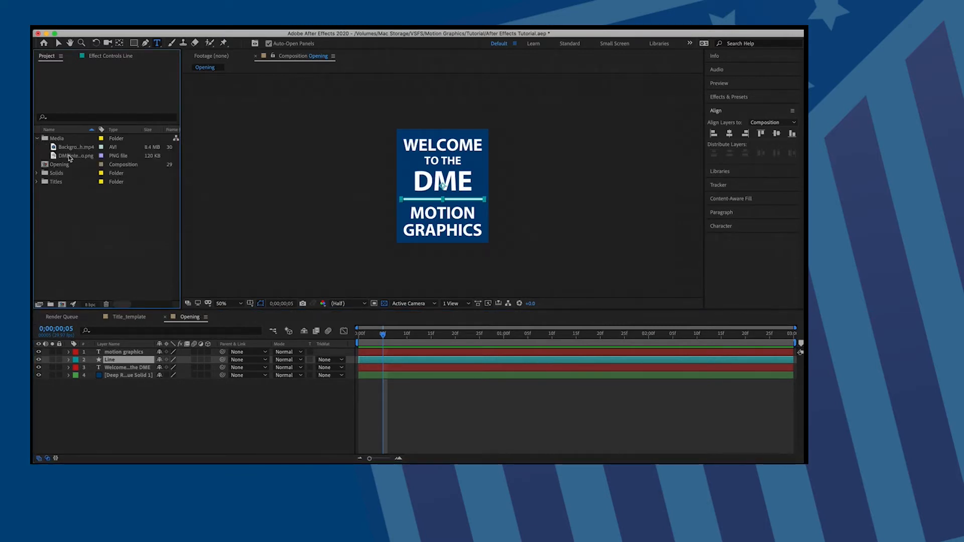
{"action": "left_click_drag", "start_coordinate": [70, 155], "coordinate": [106, 371]}
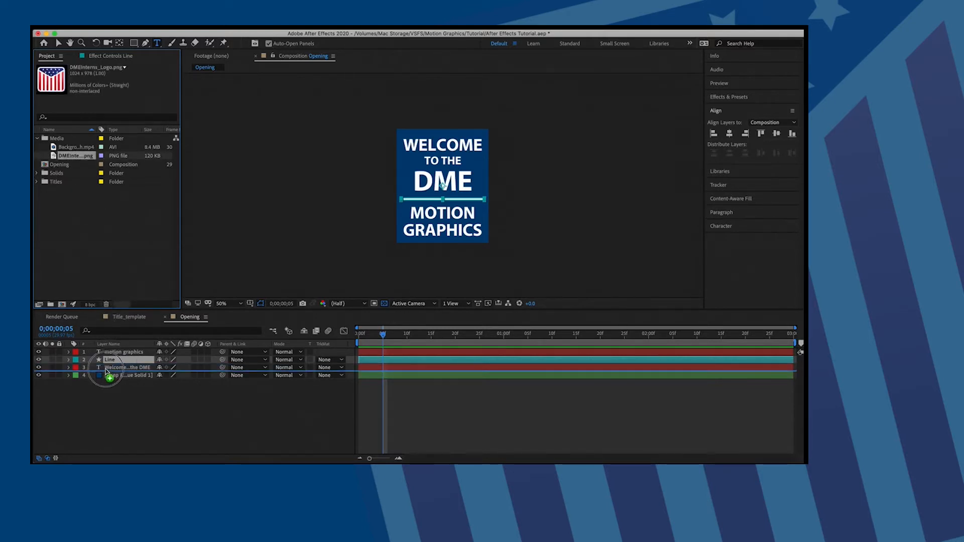
{"action": "left_click_drag", "start_coordinate": [106, 372], "coordinate": [108, 372]}
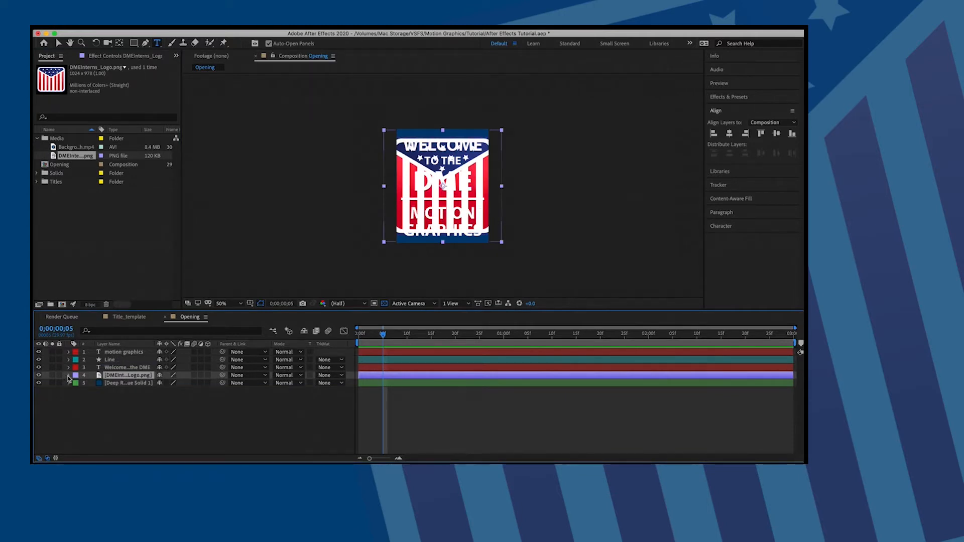
- Set the logo layer's opacity to 10% and its rotation to -17°
{"action": "left_click", "coordinate": [69, 376]}
{"action": "left_click", "coordinate": [76, 384]}
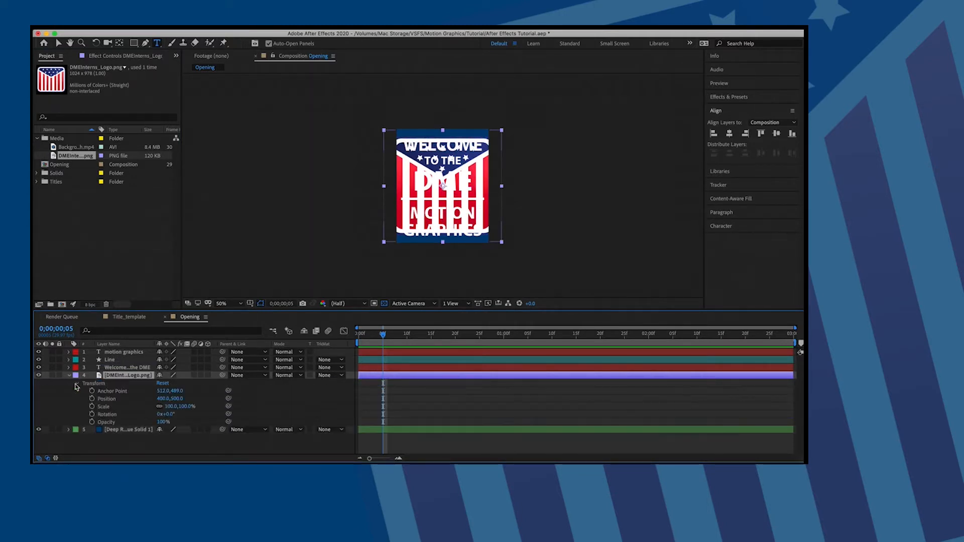
{"action": "left_click", "coordinate": [162, 422]}
{"action": "type", "text": "10"}
{"action": "key", "text": "Return"}
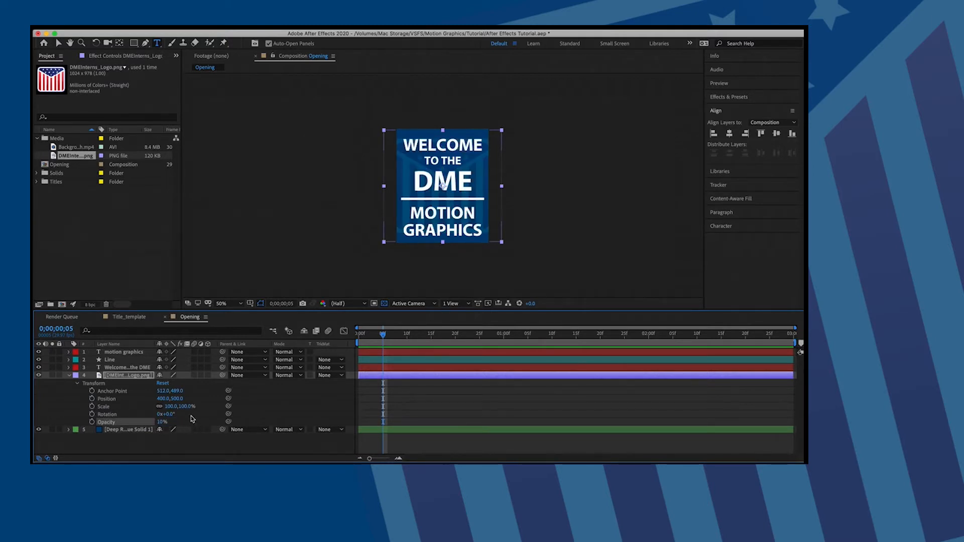
{"action": "mouse_move", "coordinate": [164, 414]}
{"action": "left_mouse_down"}
{"action": "mouse_move", "coordinate": [172, 414]}
{"action": "mouse_move", "coordinate": [163, 415]}
{"action": "left_mouse_up"}
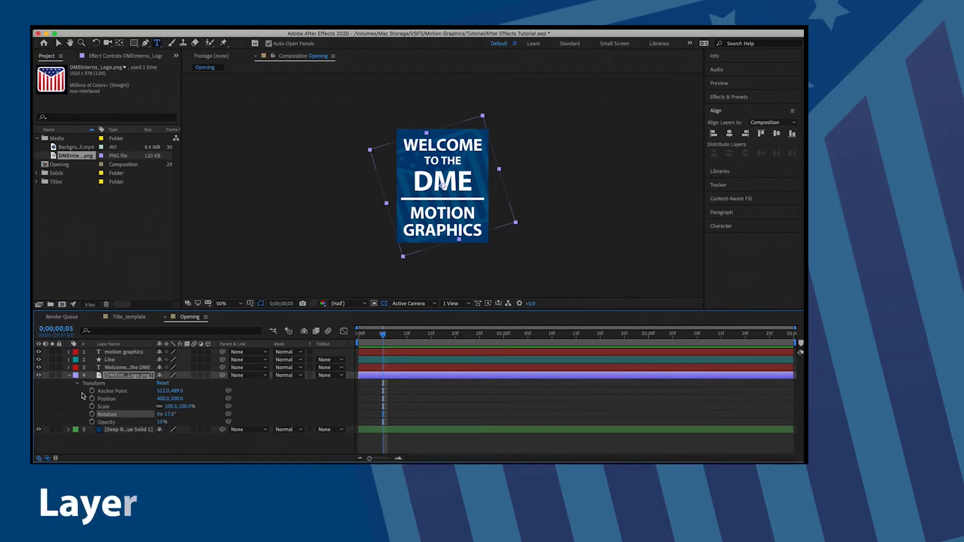
{"action": "left_click", "coordinate": [69, 375]}
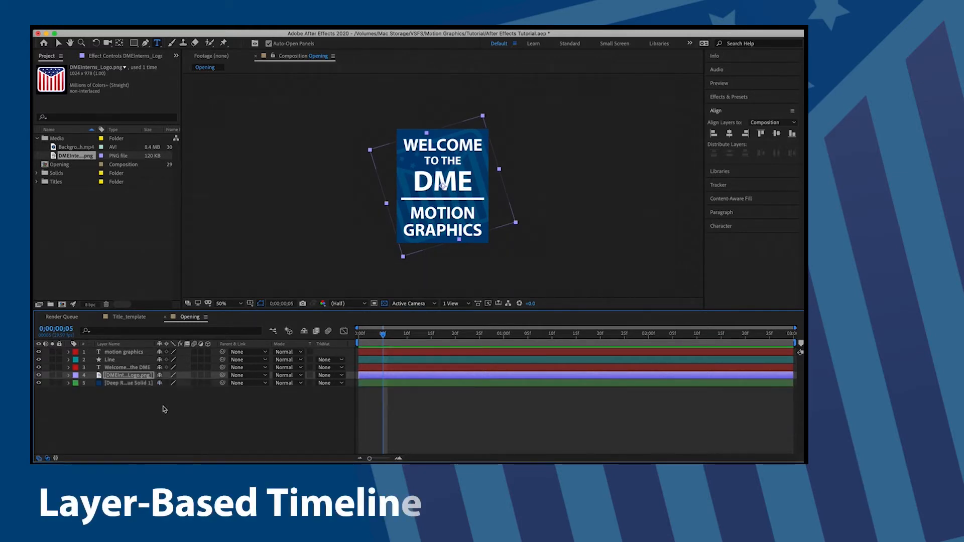
{"action": "left_click", "coordinate": [165, 409]}
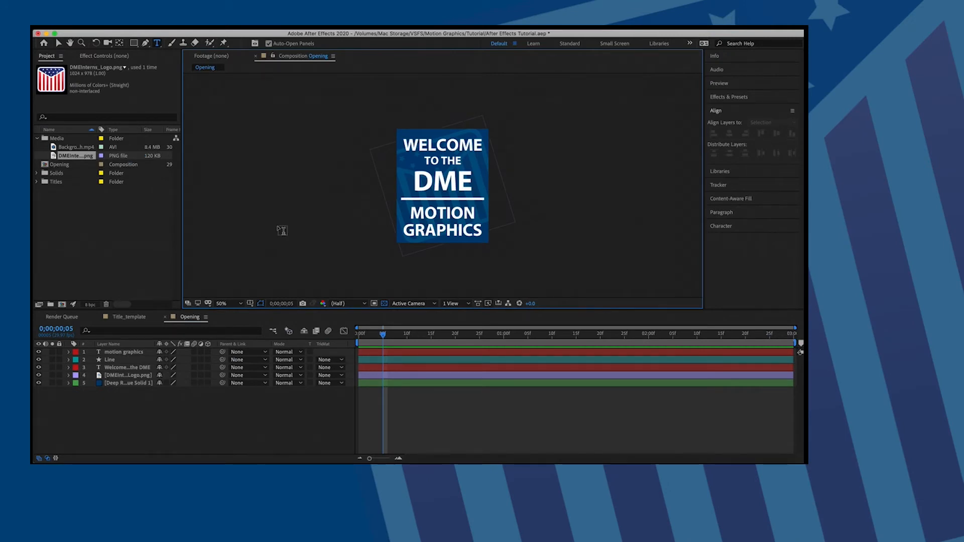
- Draw a rectangular mask around the WELCOME TO THE DME text on its layer
{"action": "left_click", "coordinate": [134, 43]}
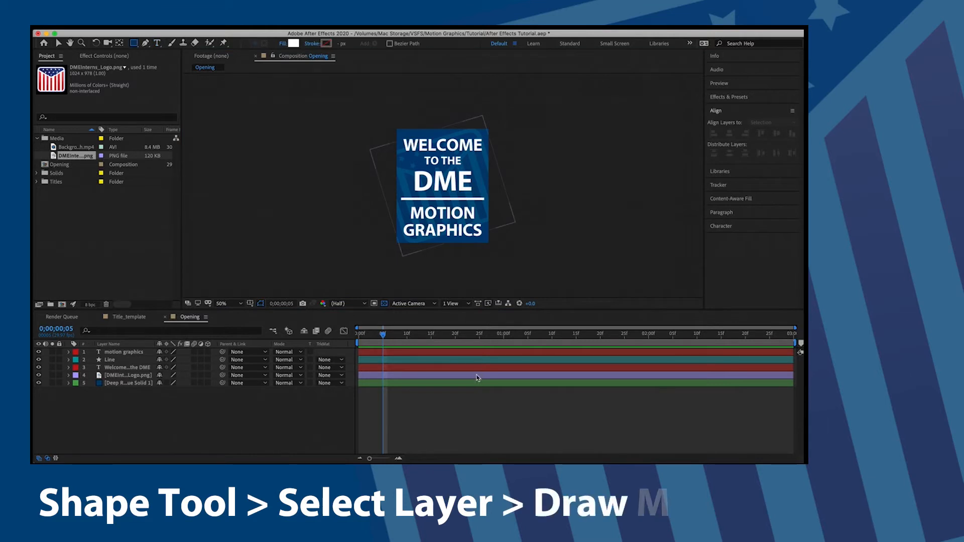
{"action": "left_click", "coordinate": [453, 371]}
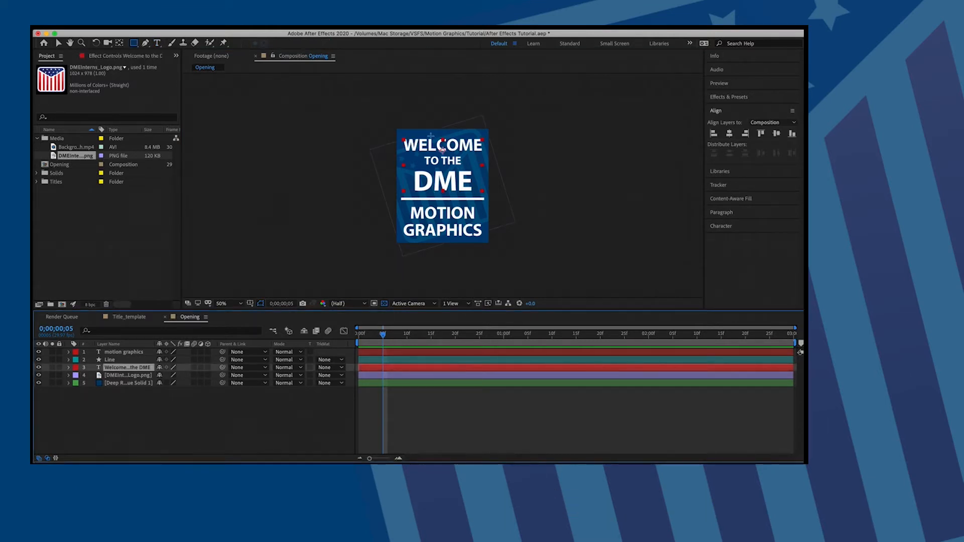
{"action": "left_click_drag", "start_coordinate": [399, 135], "coordinate": [486, 197]}
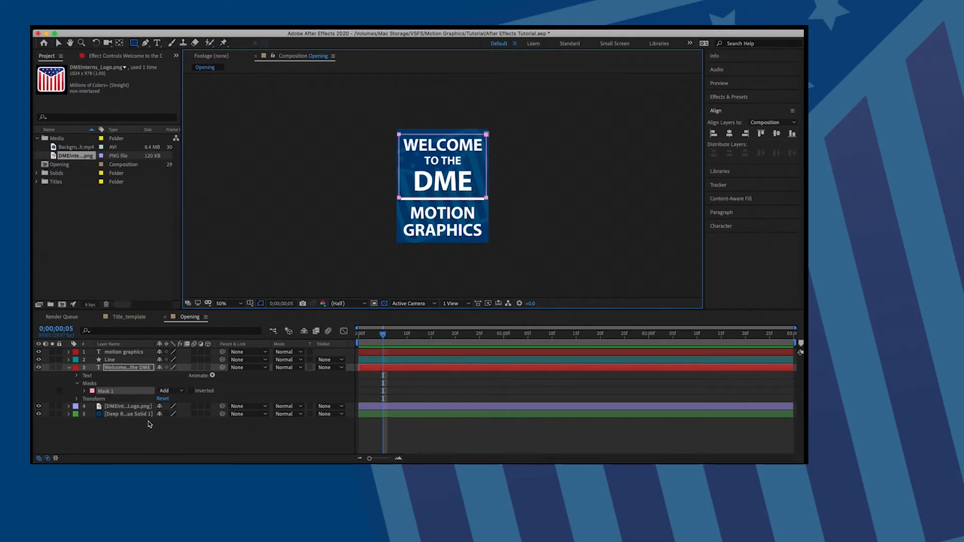
- Try the None, Add and Subtract modes on the Welcome text's mask, ending on Add
{"action": "left_click", "coordinate": [182, 392]}
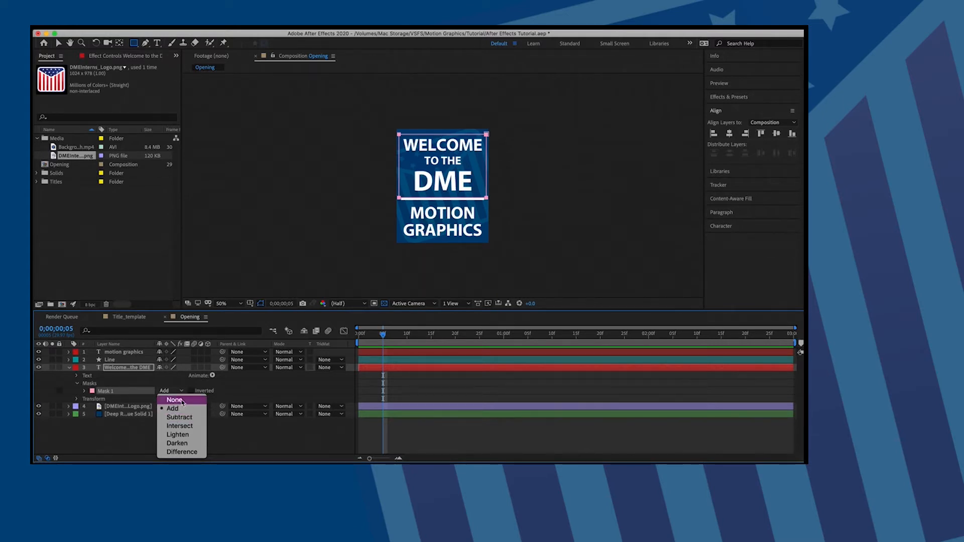
{"action": "left_click", "coordinate": [183, 401]}
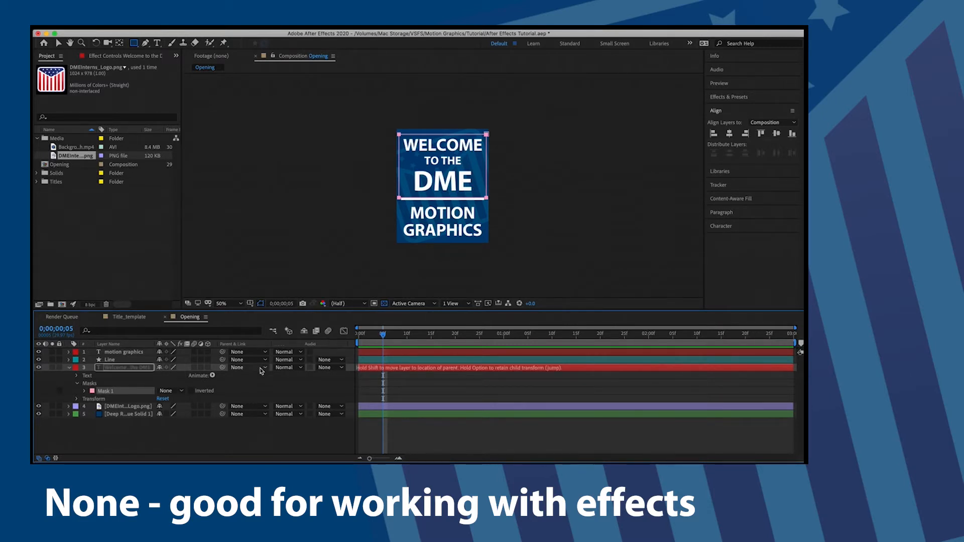
{"action": "left_click", "coordinate": [179, 391]}
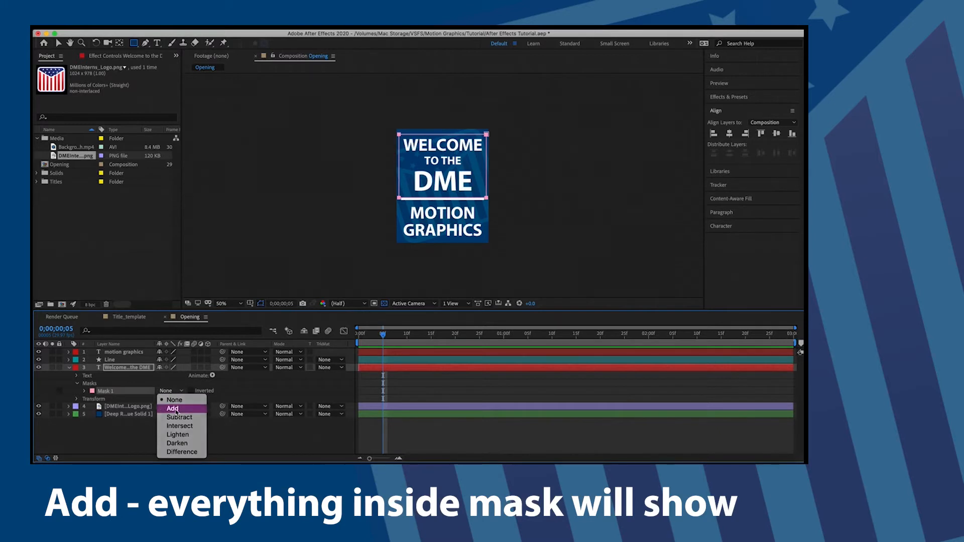
{"action": "left_click", "coordinate": [176, 409]}
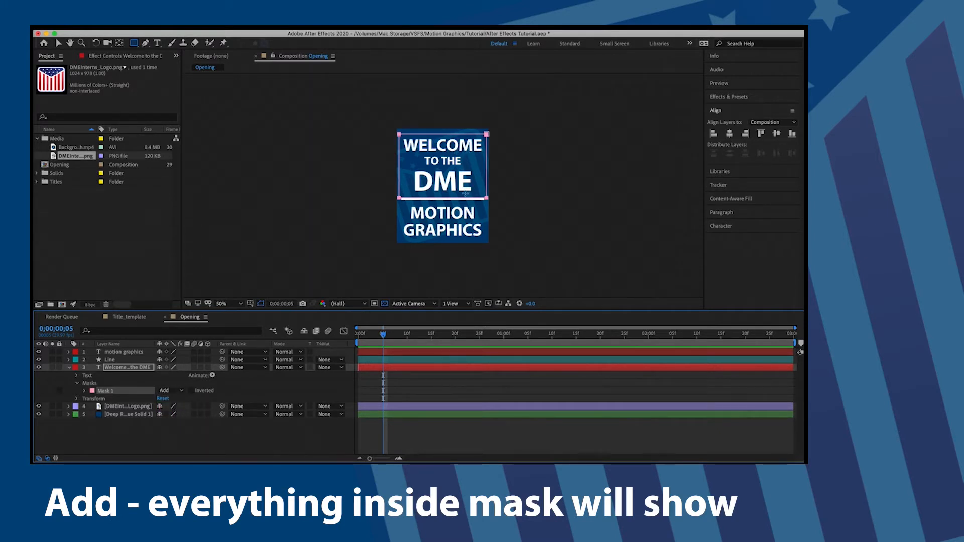
{"action": "left_click", "coordinate": [170, 391]}
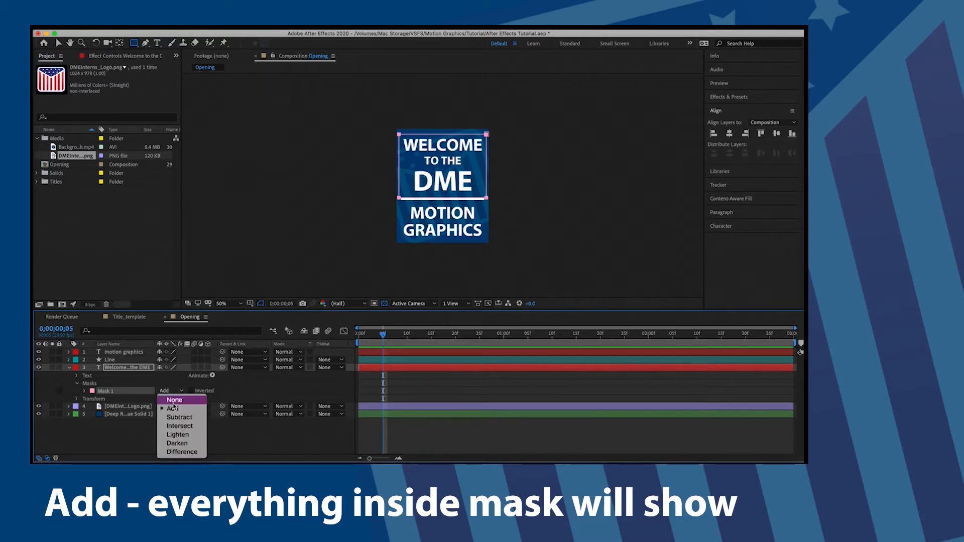
{"action": "left_click", "coordinate": [177, 418]}
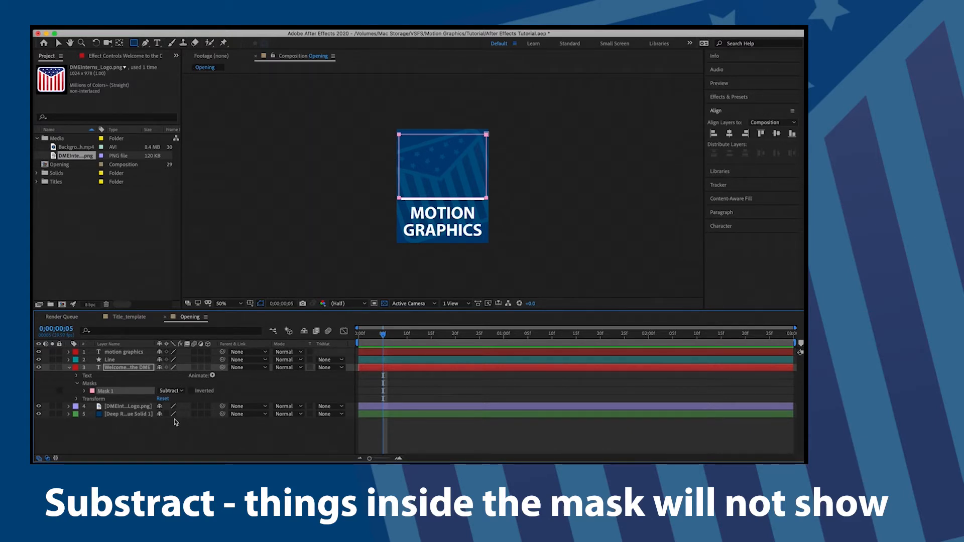
{"action": "left_click", "coordinate": [171, 390]}
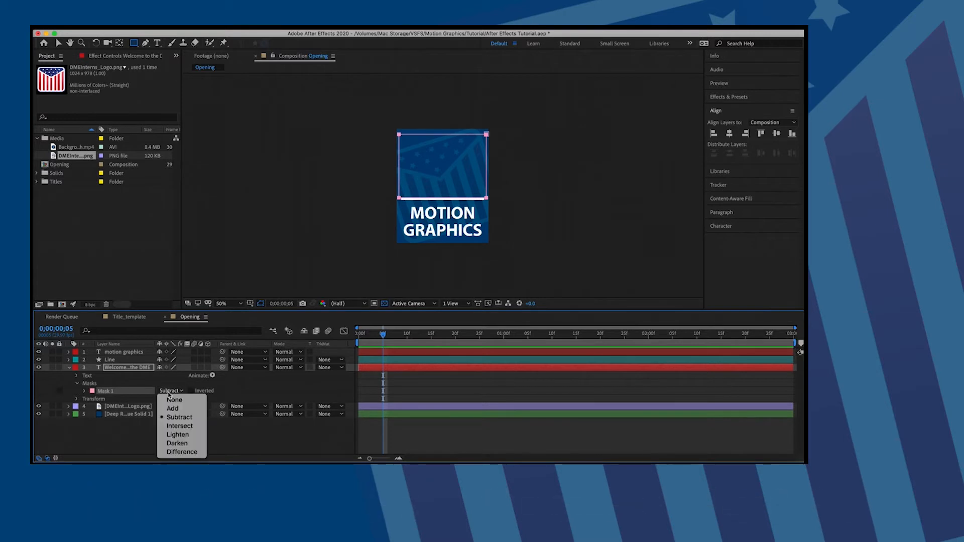
{"action": "left_click", "coordinate": [173, 408]}
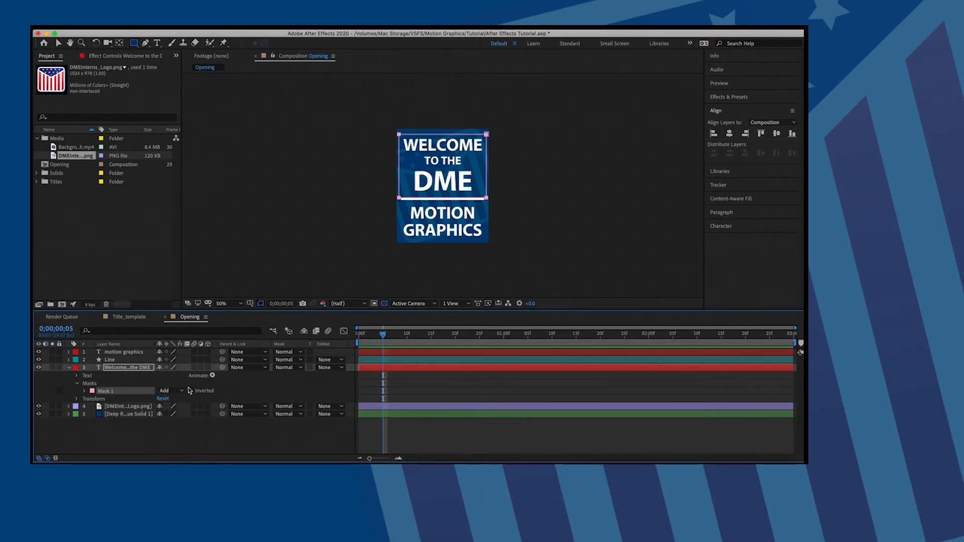
- Draw a rectangular mask around the MOTION GRAPHICS text on the motion graphics layer
{"action": "left_click", "coordinate": [398, 352]}
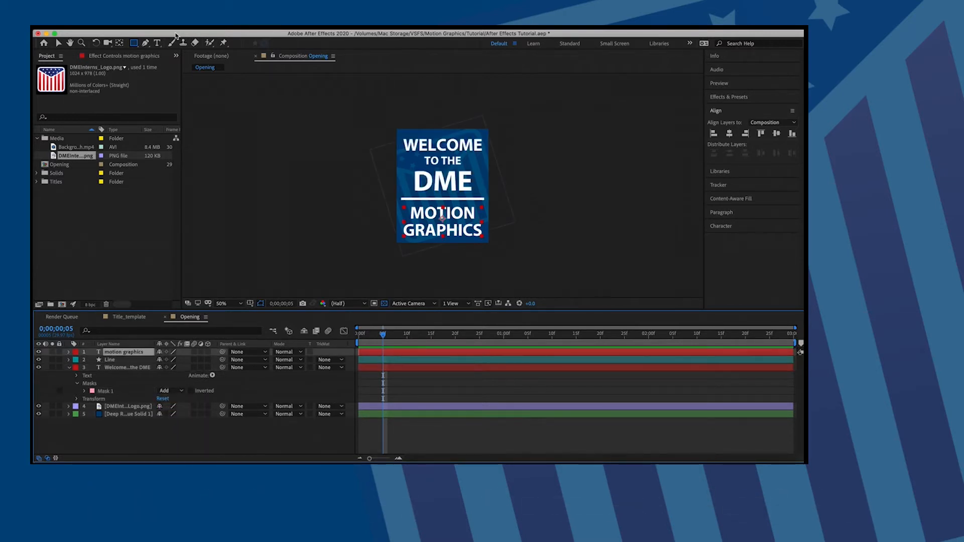
{"action": "left_click_drag", "start_coordinate": [400, 199], "coordinate": [485, 240]}
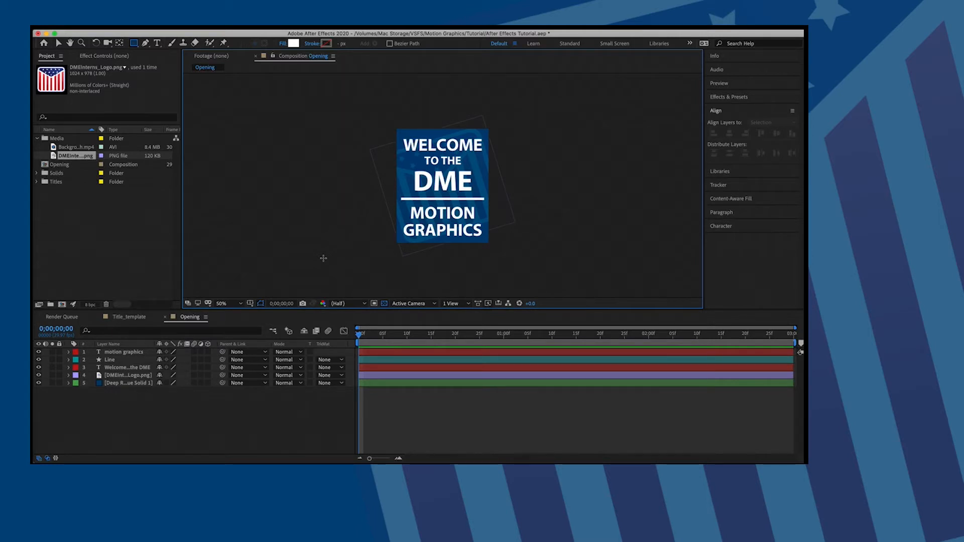
- Try rotating the Line layer to 34° through its Transform properties and undo the rotation
{"action": "left_click", "coordinate": [69, 360]}
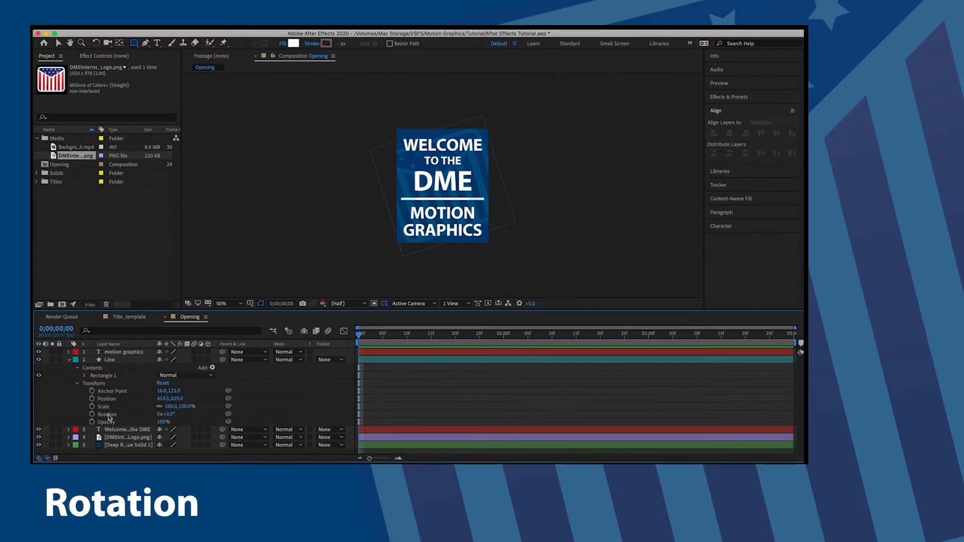
{"action": "left_click", "coordinate": [424, 362]}
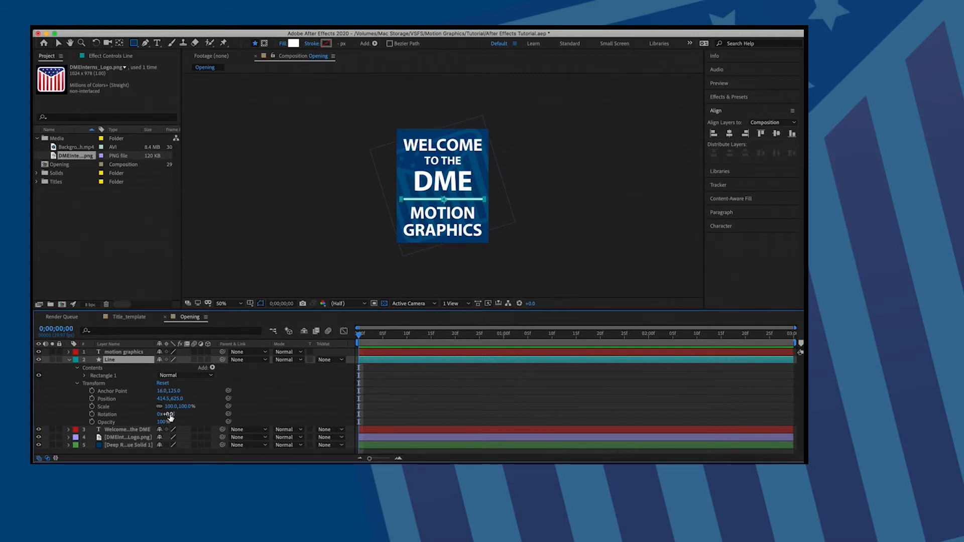
{"action": "mouse_move", "coordinate": [170, 416]}
{"action": "left_mouse_down"}
{"action": "mouse_move", "coordinate": [328, 414]}
{"action": "mouse_move", "coordinate": [246, 401]}
{"action": "mouse_move", "coordinate": [173, 406]}
{"action": "left_mouse_up"}
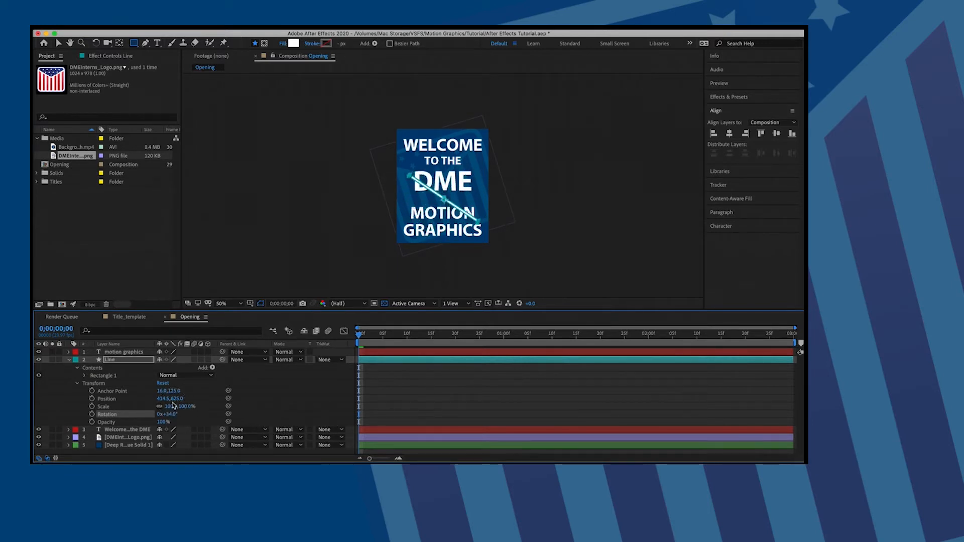
{"action": "key", "text": "super+z"}
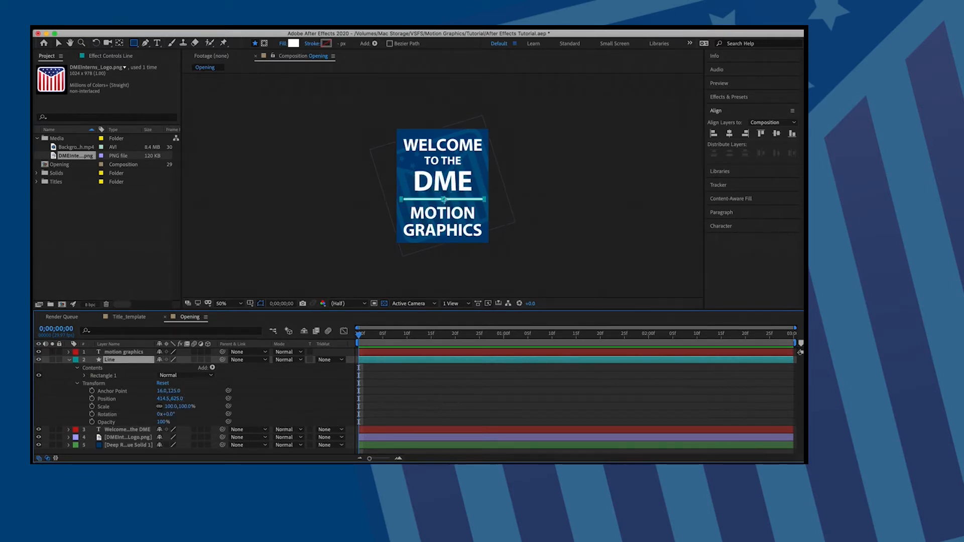
- Move the Line layer's anchor point up to just above DME and try rotating the line around it
{"action": "key", "text": "y"}
{"action": "left_click_drag", "start_coordinate": [443, 200], "coordinate": [446, 174]}
{"action": "key", "text": "q"}
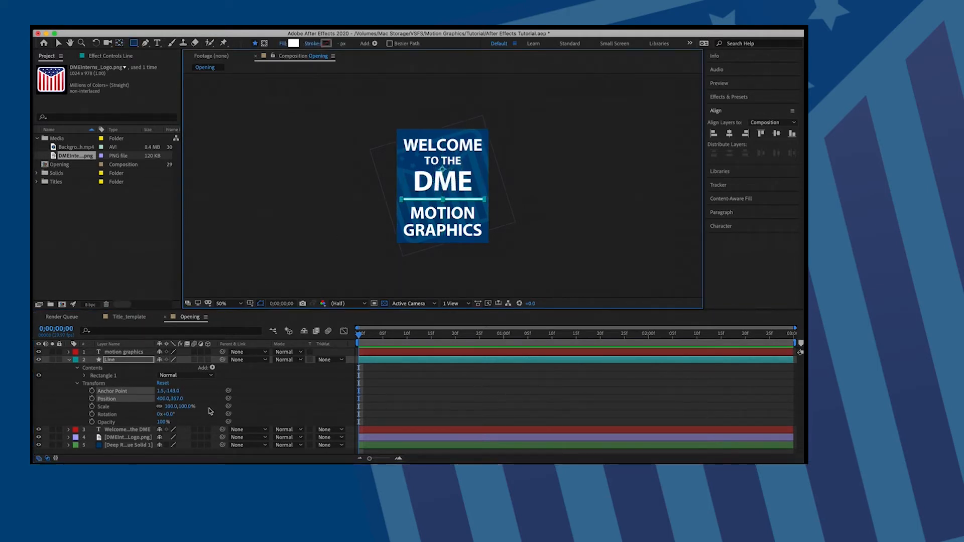
{"action": "left_click_drag", "start_coordinate": [170, 417], "coordinate": [152, 400]}
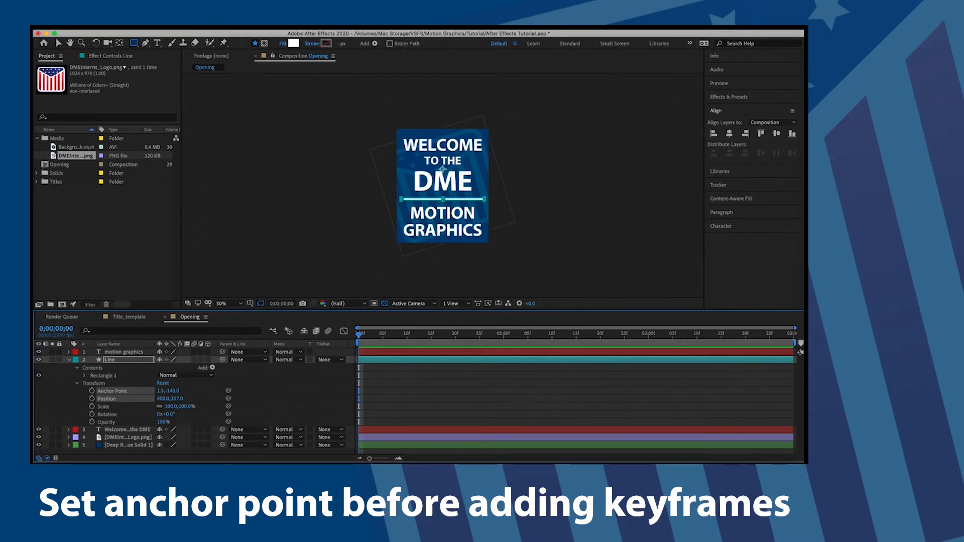
- Return the Line layer's anchor point to the centre of the divider line
{"action": "key", "text": "y"}
{"action": "left_click_drag", "start_coordinate": [442, 169], "coordinate": [443, 201]}
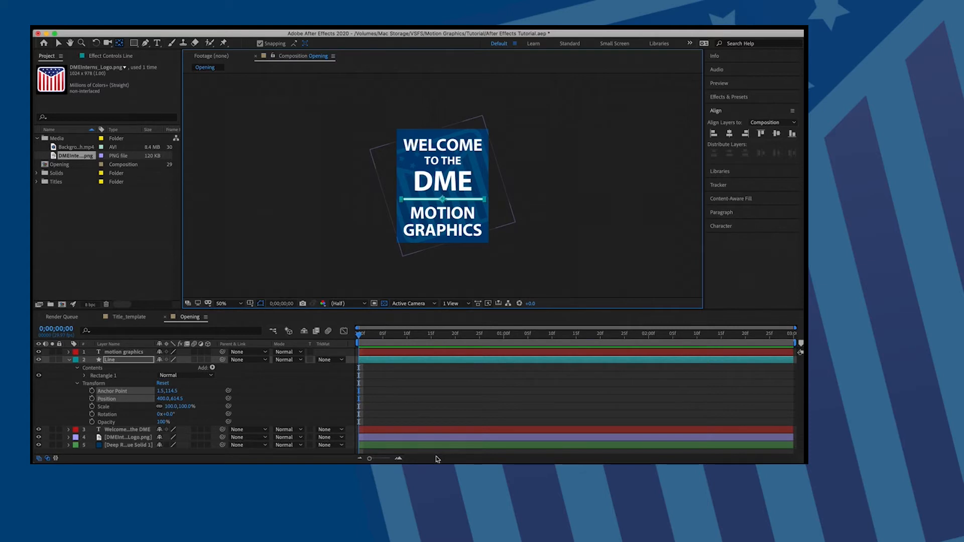
- Add a Scale keyframe of 100% to the Line layer at 0;00;00;15
{"action": "left_click", "coordinate": [422, 387]}
{"action": "left_click_drag", "start_coordinate": [411, 328], "coordinate": [431, 327]}
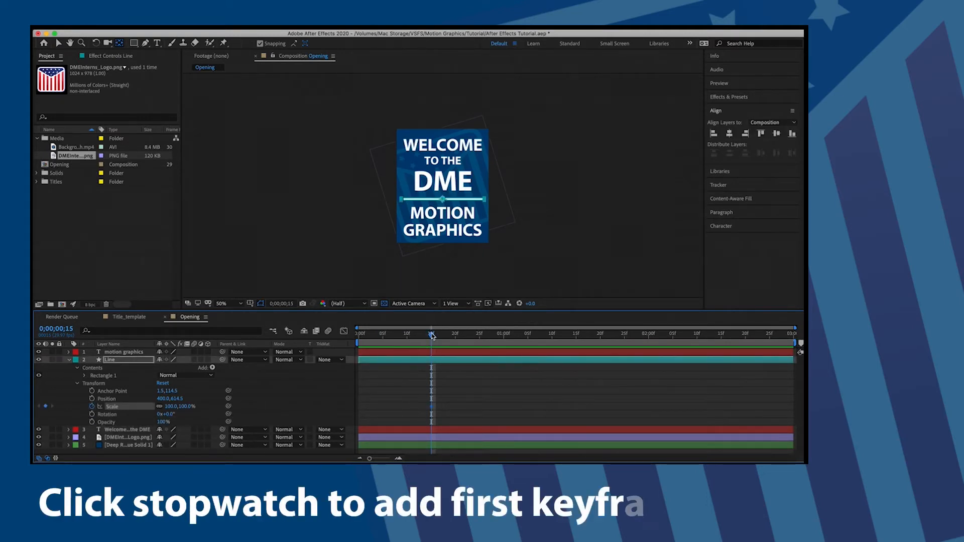
{"action": "left_click_drag", "start_coordinate": [429, 334], "coordinate": [359, 334]}
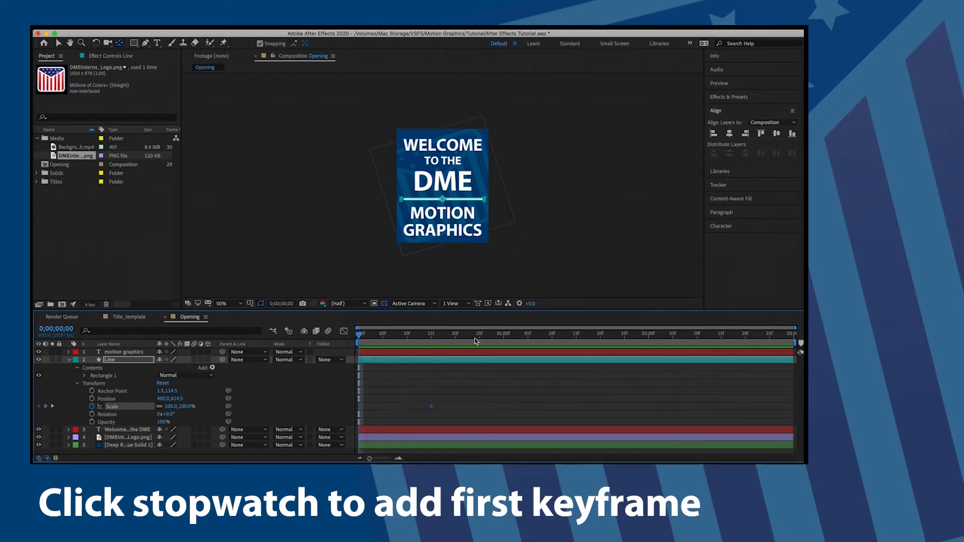
{"action": "left_click_drag", "start_coordinate": [359, 333], "coordinate": [430, 332]}
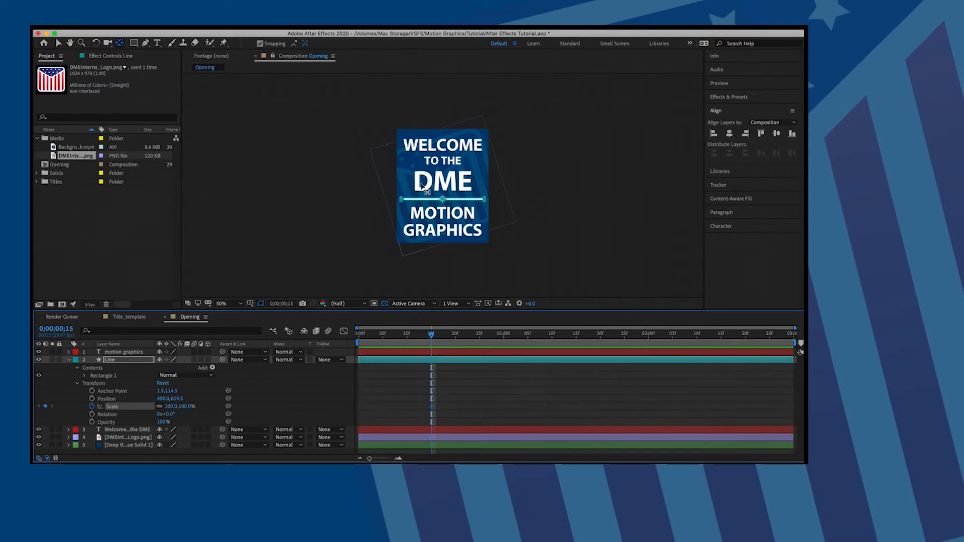
- Unlink the Line layer's scale proportions and keyframe its horizontal scale to 0% at 0;00;00;00
{"action": "left_click_drag", "start_coordinate": [430, 333], "coordinate": [350, 326]}
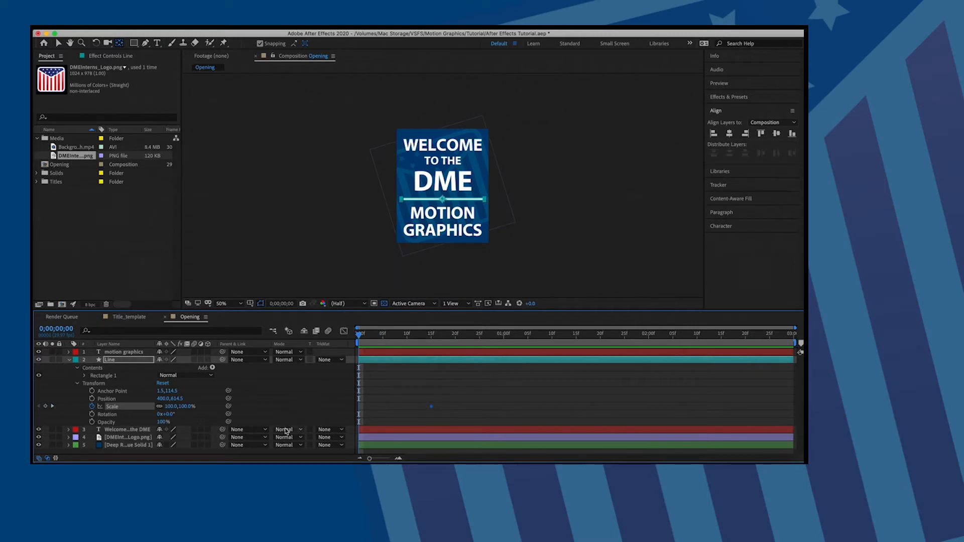
{"action": "left_click", "coordinate": [159, 407]}
{"action": "left_click", "coordinate": [172, 406]}
{"action": "type", "text": "0"}
{"action": "key", "text": "Return"}
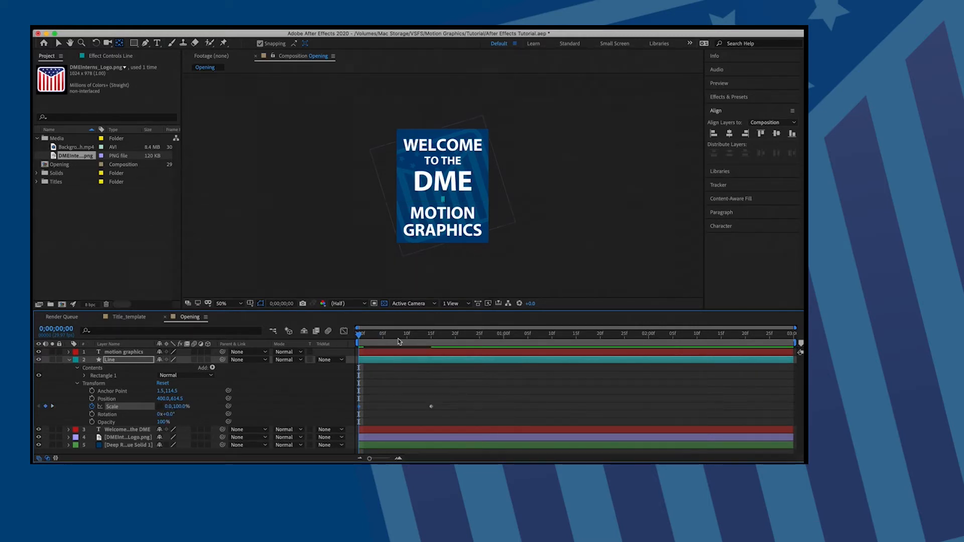
{"action": "mouse_move", "coordinate": [360, 335]}
{"action": "left_mouse_down"}
{"action": "mouse_move", "coordinate": [461, 346]}
{"action": "mouse_move", "coordinate": [356, 335]}
{"action": "left_mouse_up"}
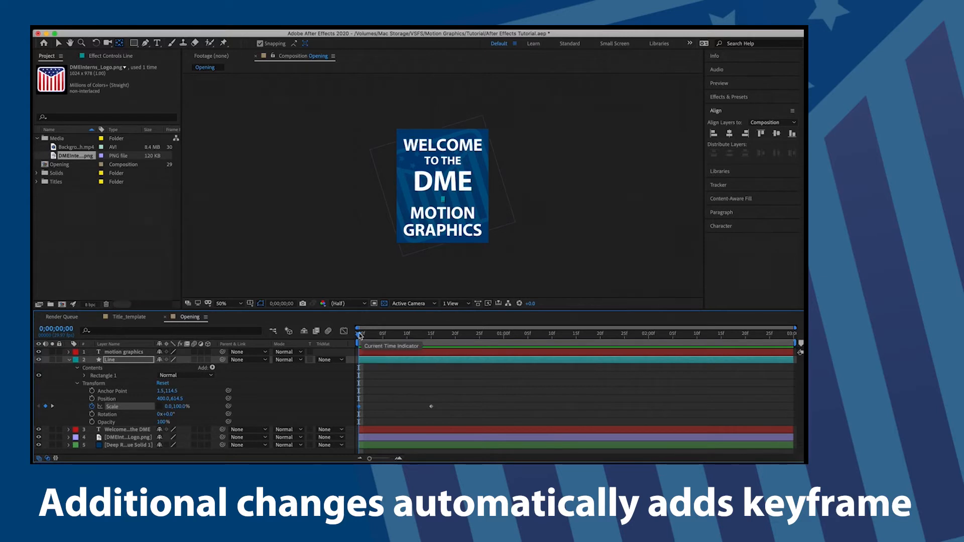
- Try a third Scale keyframe at 0;00;01;04 that shrinks the line to about half its width
{"action": "left_click_drag", "start_coordinate": [359, 336], "coordinate": [522, 341]}
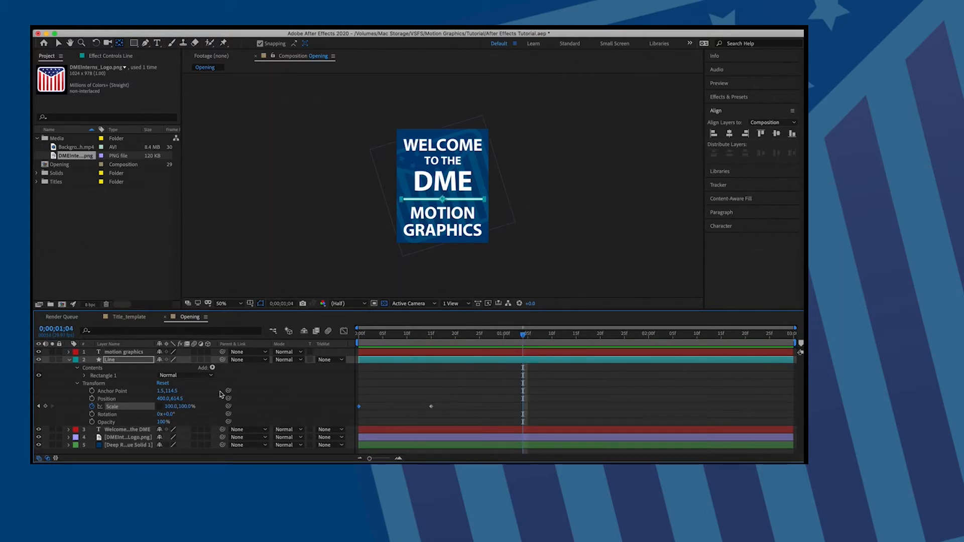
{"action": "left_click_drag", "start_coordinate": [170, 408], "coordinate": [147, 409]}
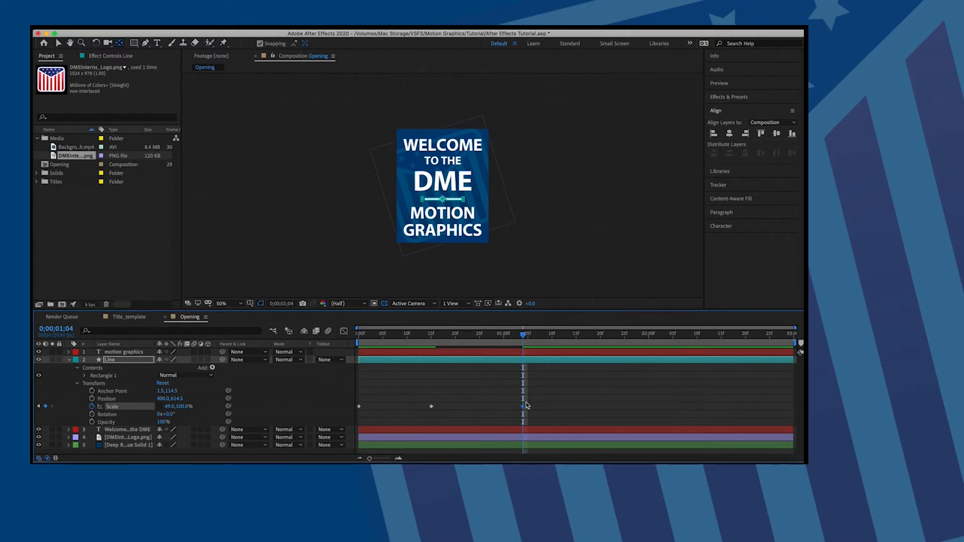
{"action": "left_click_drag", "start_coordinate": [523, 334], "coordinate": [566, 334]}
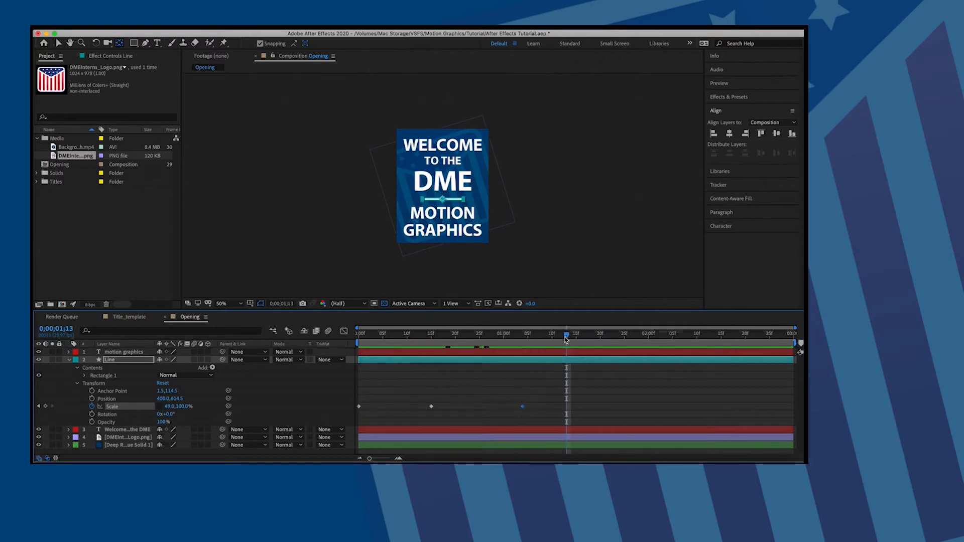
{"action": "key", "text": "j"}
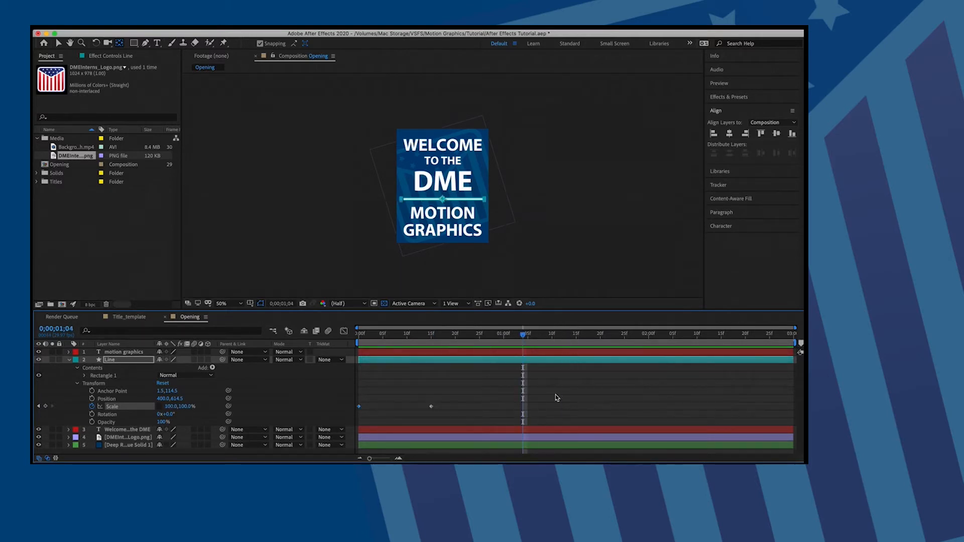
- Try lowering the Line layer to position 400.0, 824.5 at 0;00;00;09, preview it and undo the move
{"action": "left_click", "coordinate": [523, 334]}
{"action": "left_click_drag", "start_coordinate": [523, 335], "coordinate": [431, 335]}
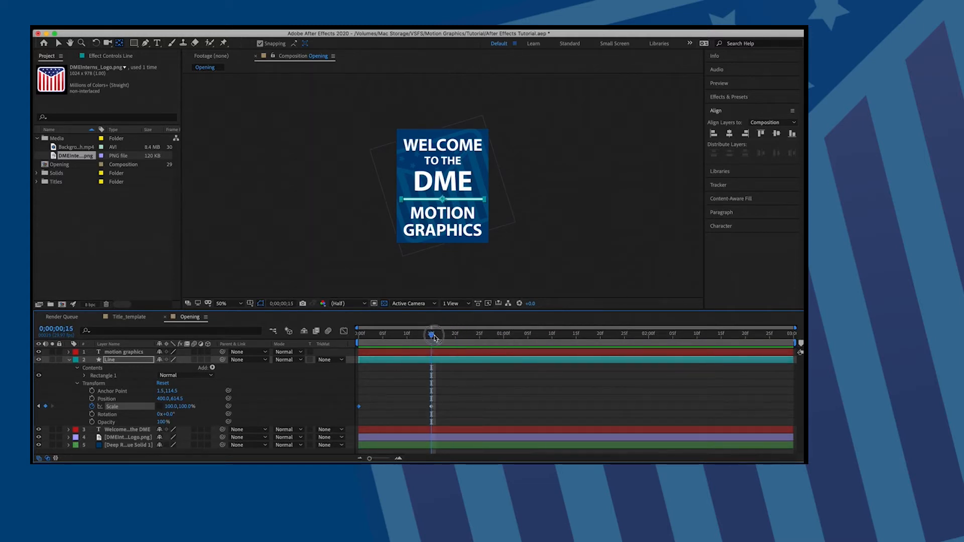
{"action": "left_click", "coordinate": [509, 331]}
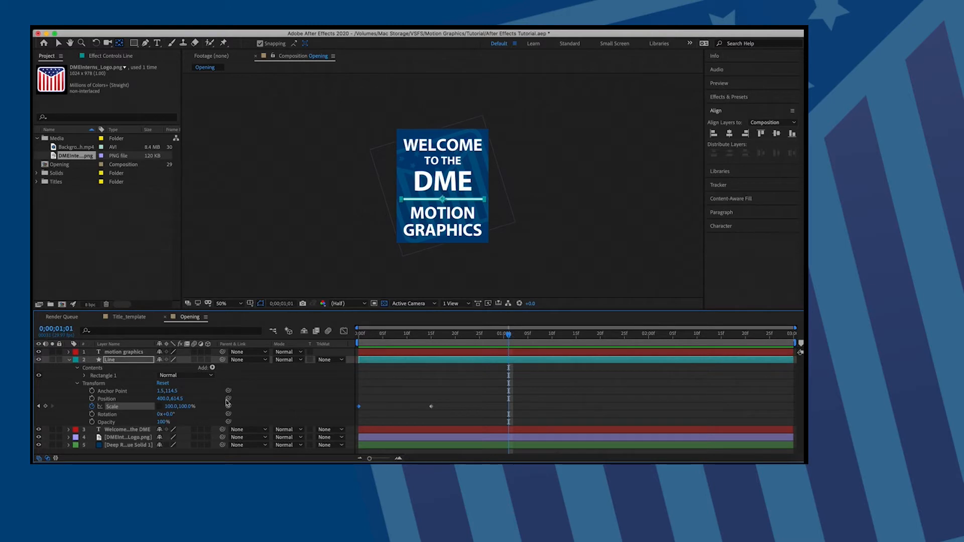
{"action": "left_click_drag", "start_coordinate": [510, 335], "coordinate": [402, 334]}
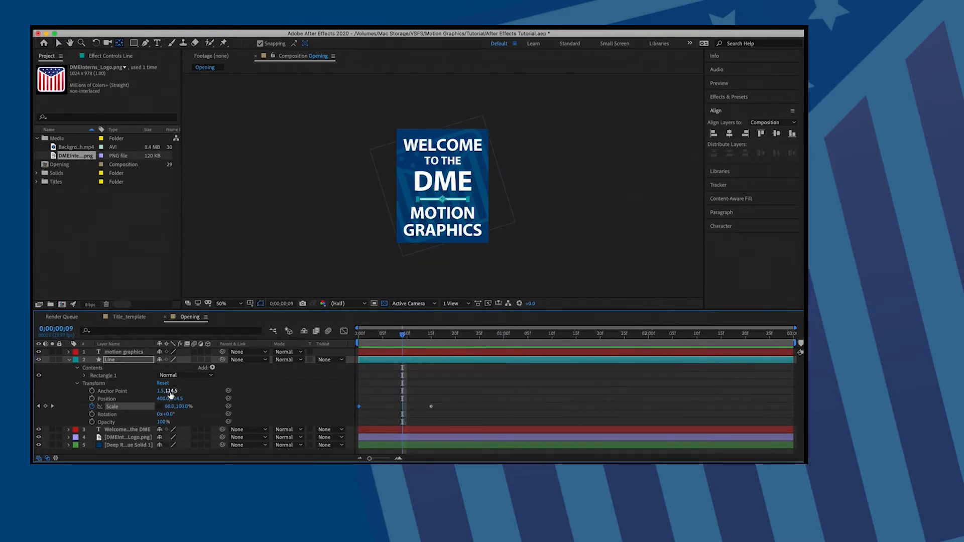
{"action": "left_click_drag", "start_coordinate": [170, 395], "coordinate": [282, 396]}
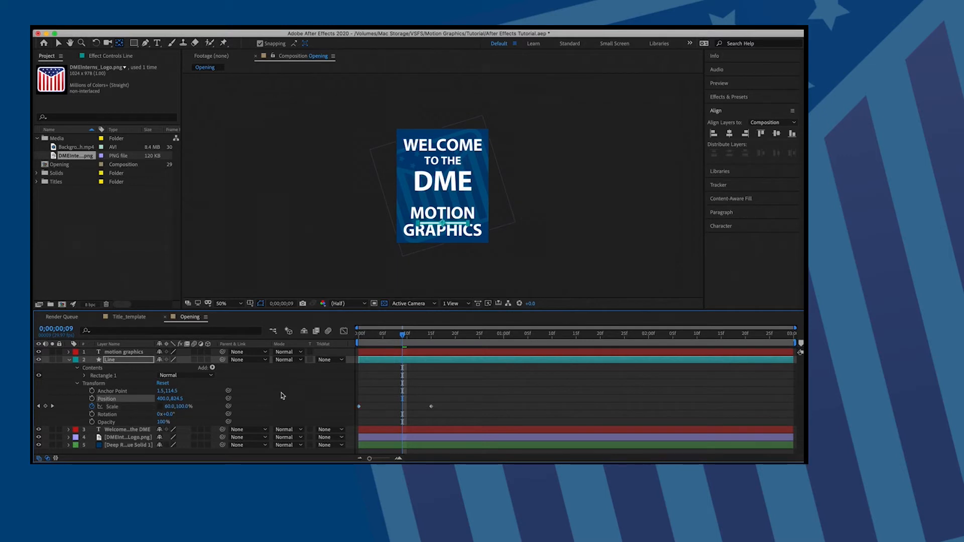
{"action": "key", "text": "space"}
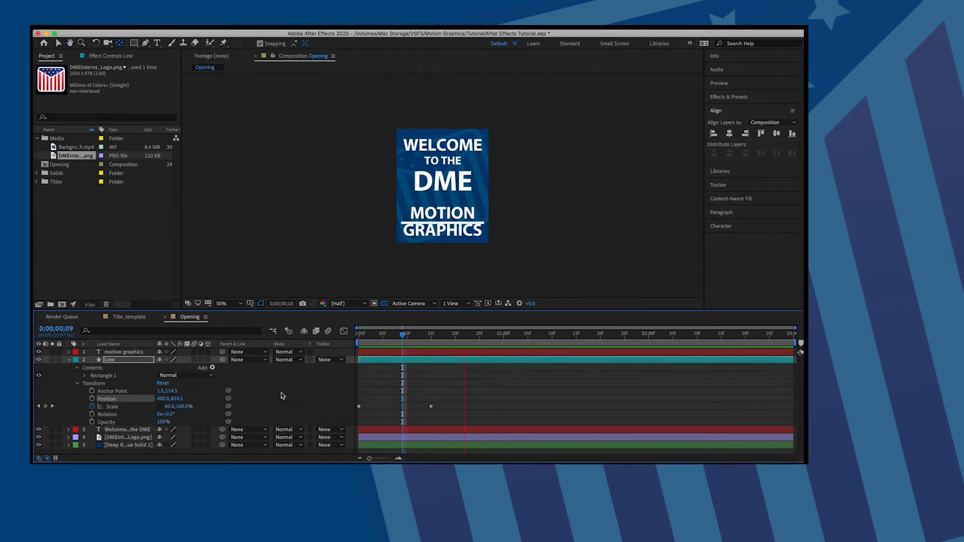
{"action": "key", "text": "super+z"}
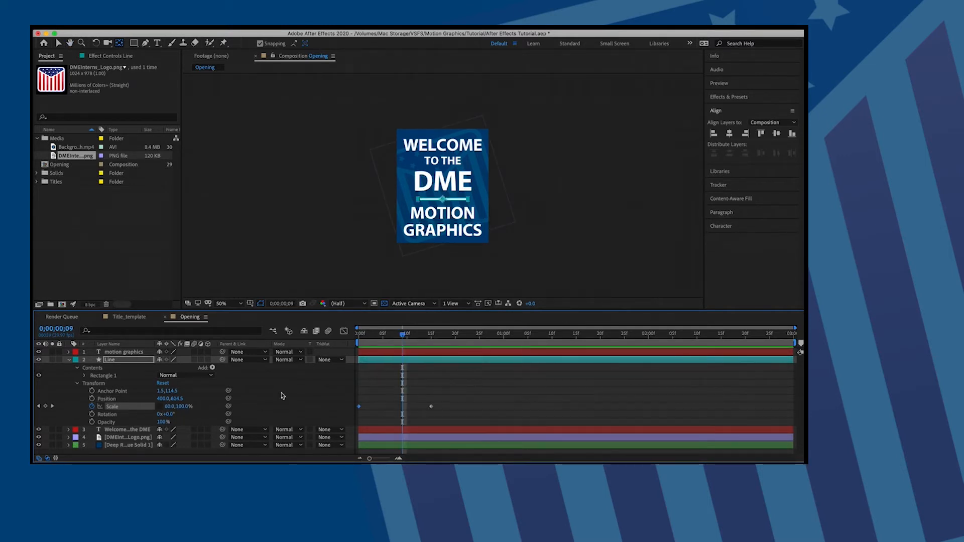
- Start Mask Path and Position keyframes on the Welcome to the DME text layer at 0;00;01;00
{"action": "left_click", "coordinate": [70, 360]}
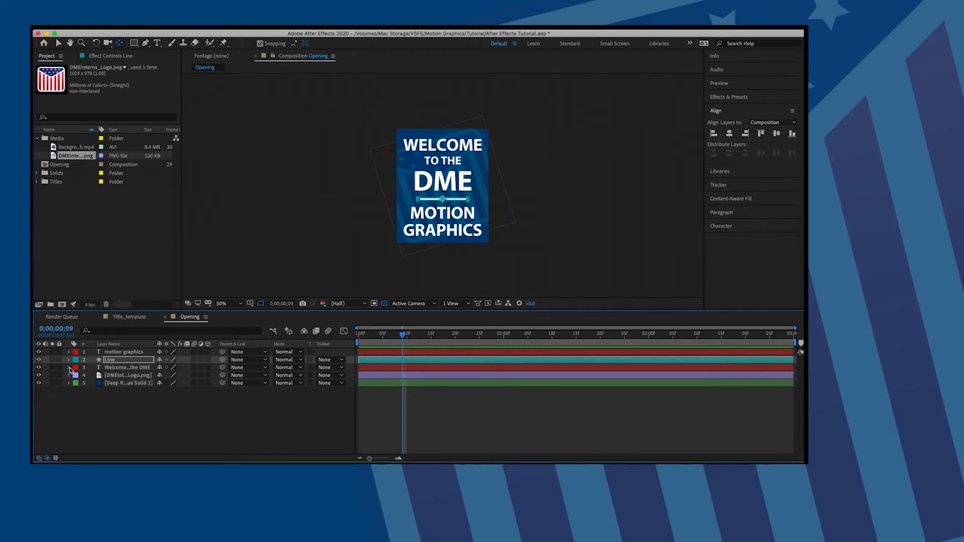
{"action": "left_click", "coordinate": [70, 368]}
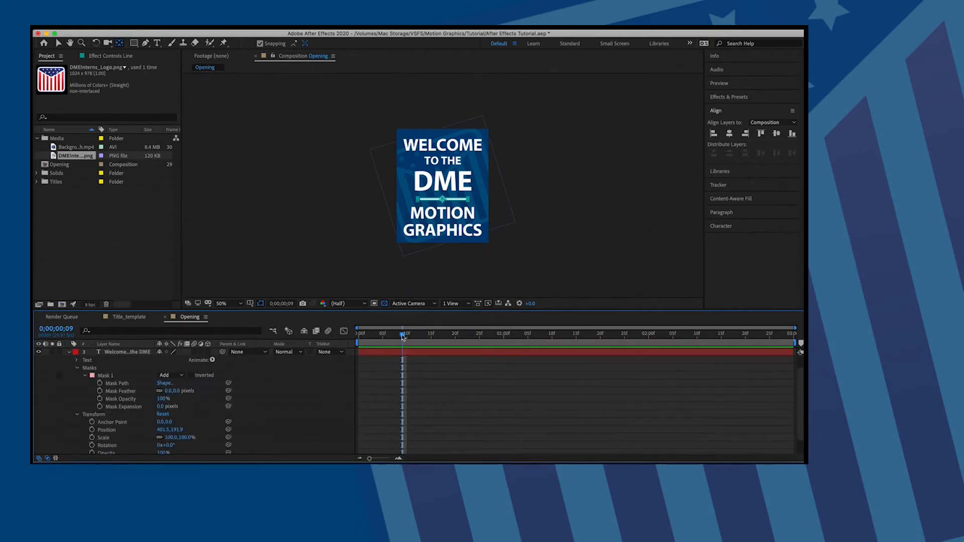
{"action": "left_click_drag", "start_coordinate": [403, 335], "coordinate": [431, 329]}
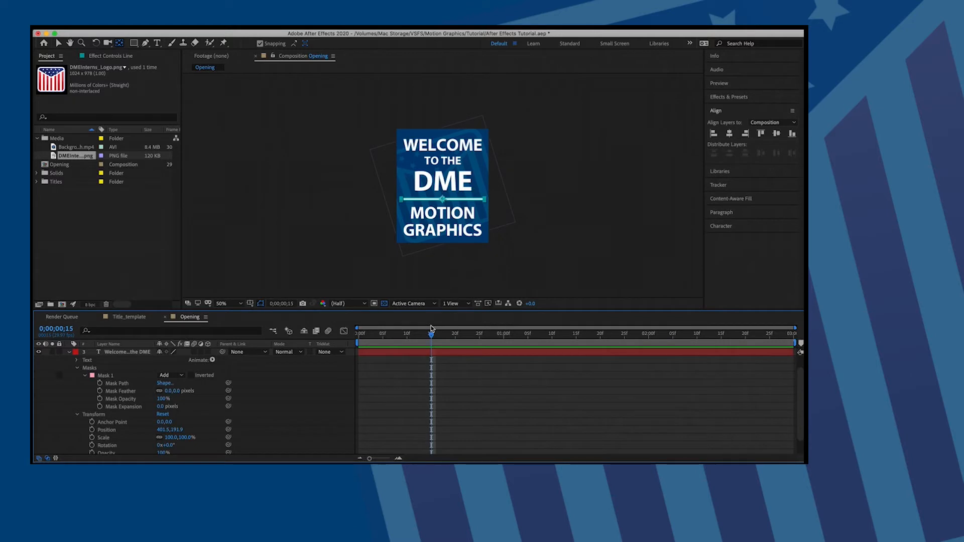
{"action": "left_click_drag", "start_coordinate": [430, 328], "coordinate": [504, 333]}
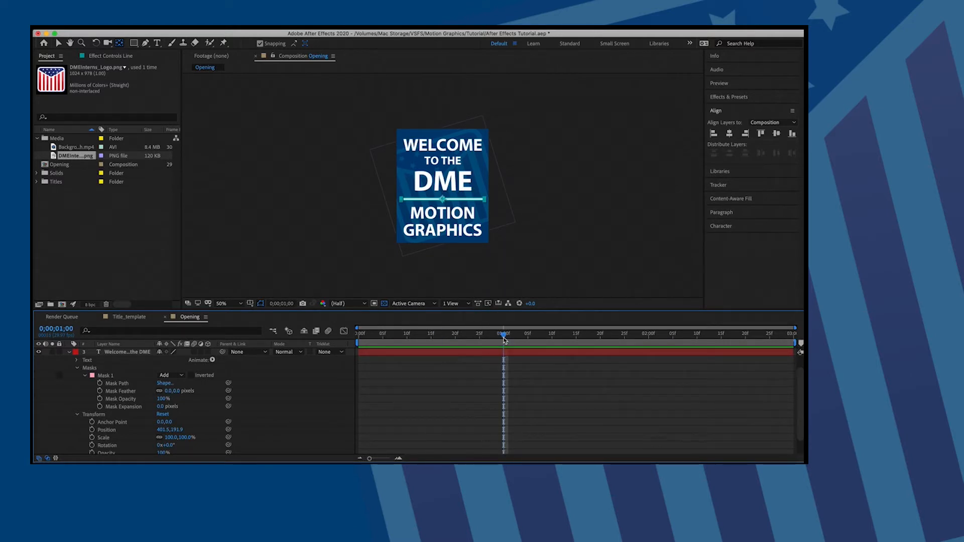
{"action": "scroll", "coordinate": [141, 422], "scroll_direction": "down", "scroll_amount": 1}
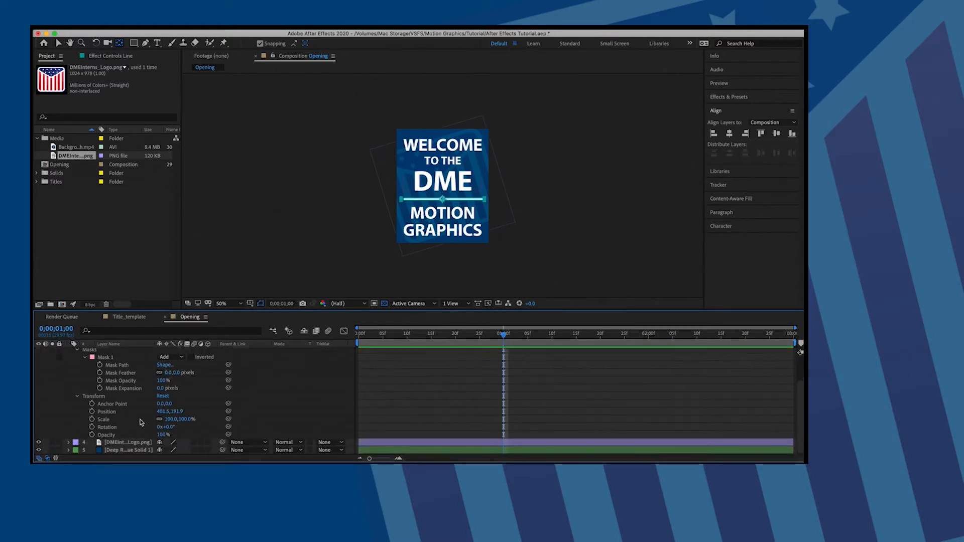
{"action": "left_click", "coordinate": [100, 364]}
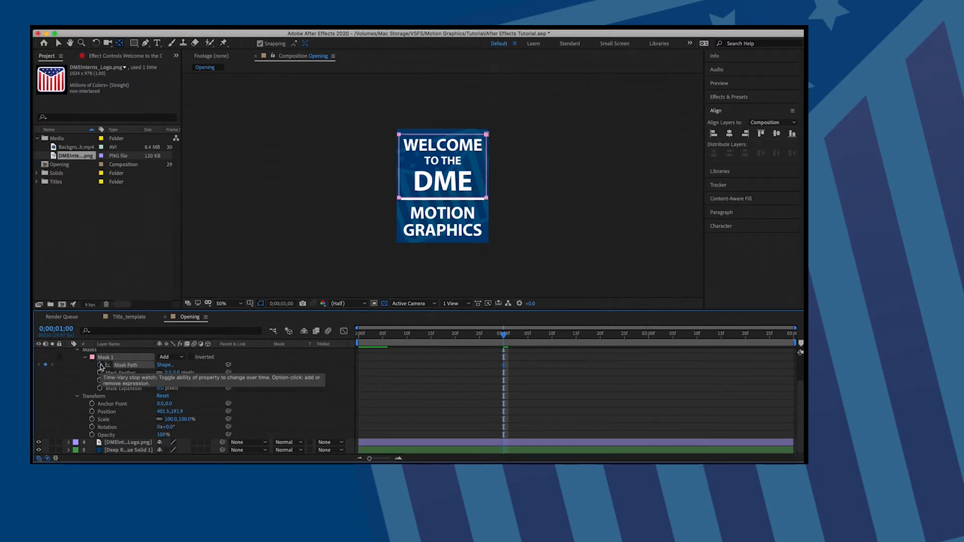
{"action": "left_click", "coordinate": [91, 411]}
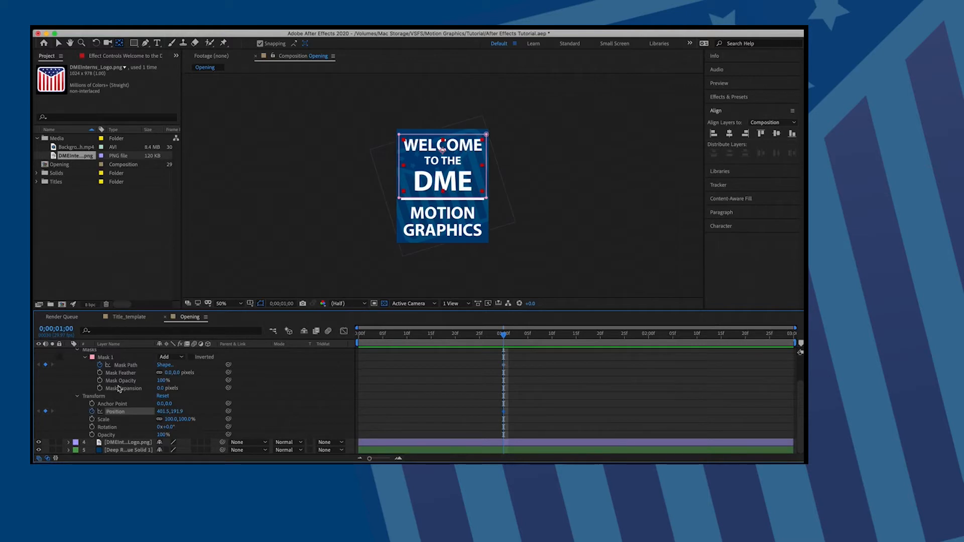
- Start Mask Path and Position keyframes on the motion graphics text layer at 0;00;01;00
{"action": "scroll", "coordinate": [119, 389], "scroll_direction": "up", "scroll_amount": 2}
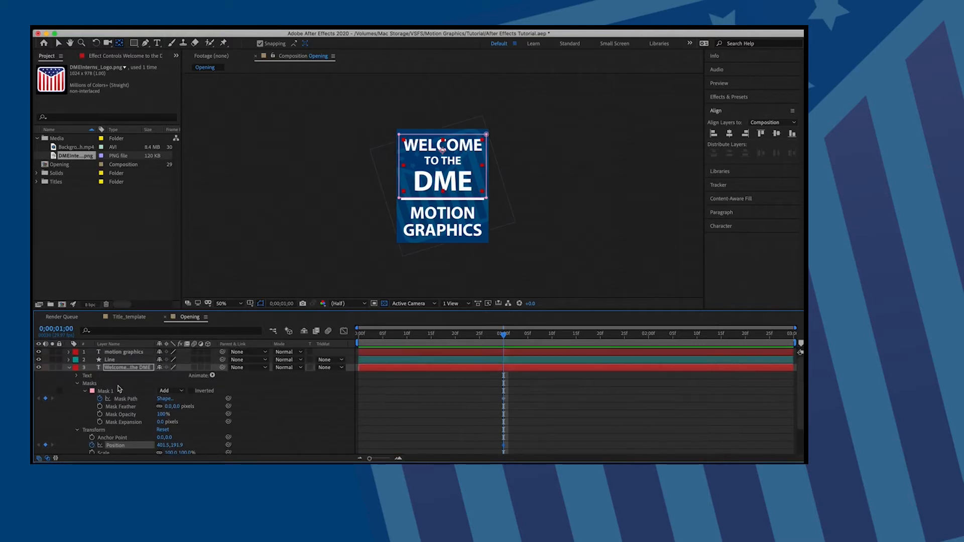
{"action": "left_click", "coordinate": [68, 352]}
{"action": "left_click", "coordinate": [100, 384]}
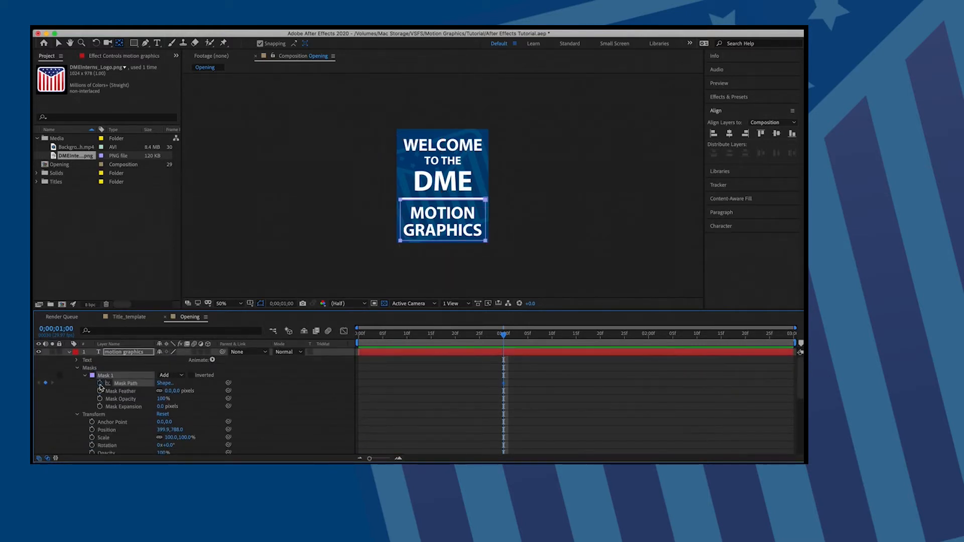
{"action": "scroll", "coordinate": [107, 416], "scroll_direction": "down", "scroll_amount": 2}
{"action": "left_click", "coordinate": [92, 399]}
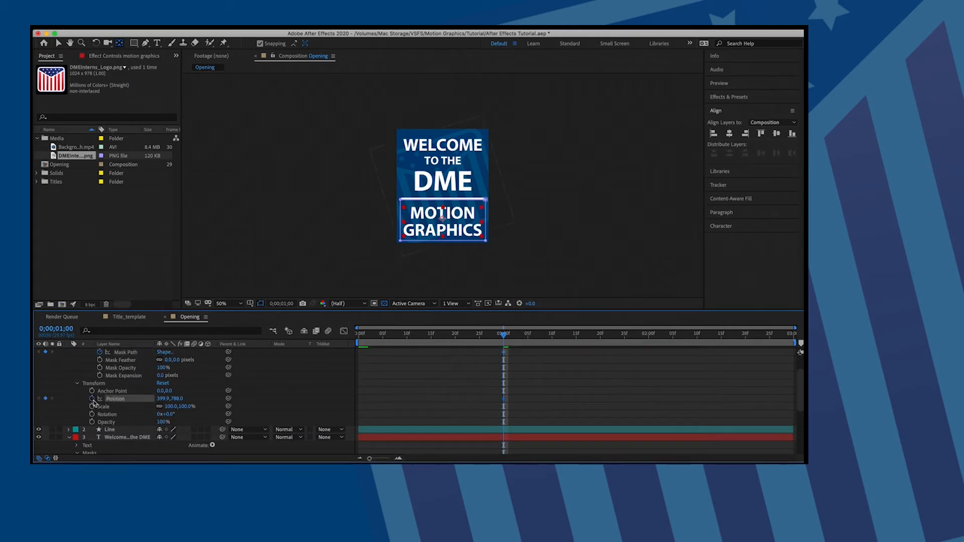
- Set the current time to 0;00;00;15 and activate the Selection tool for moving the motion graphics text
{"action": "left_click_drag", "start_coordinate": [499, 336], "coordinate": [431, 326]}
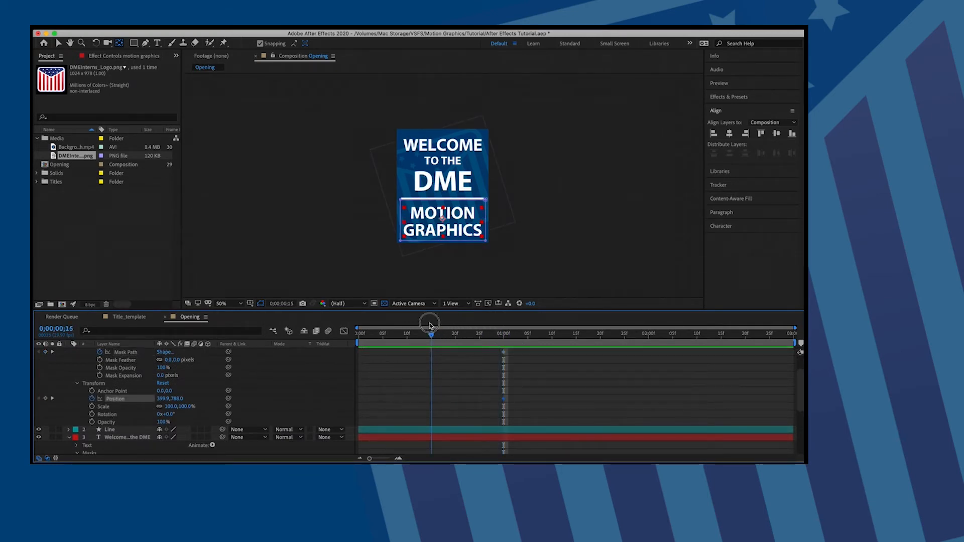
{"action": "scroll", "coordinate": [475, 371], "scroll_direction": "up", "scroll_amount": 2}
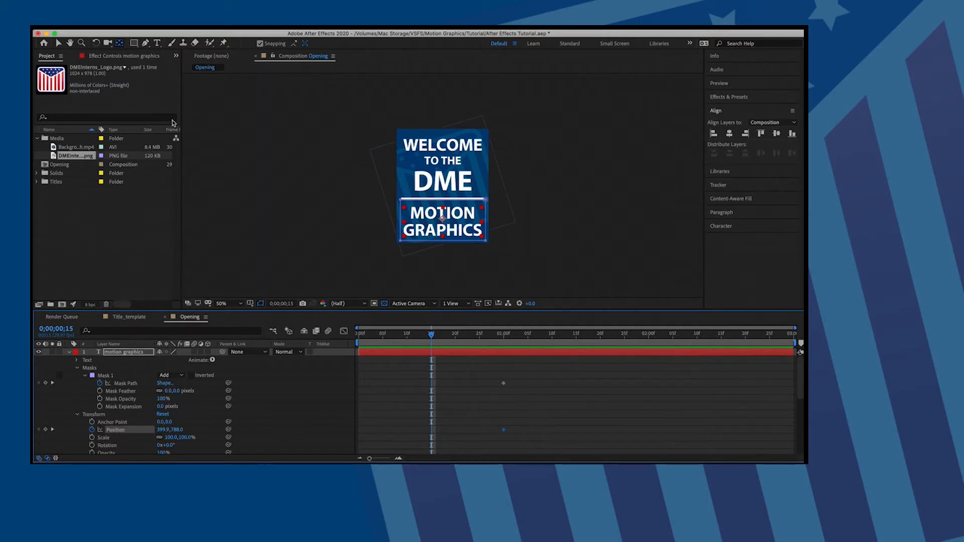
{"action": "left_click", "coordinate": [59, 44]}
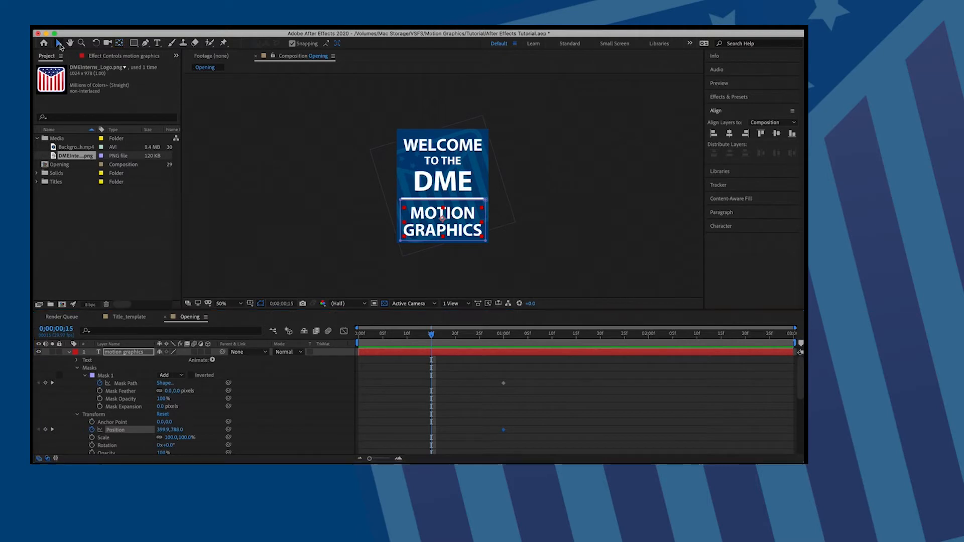
- Try shifting the motion graphics text sideways at 0;00;00;15, then undo each move
{"action": "left_click_drag", "start_coordinate": [452, 216], "coordinate": [525, 223]}
{"action": "key", "text": "super+z"}
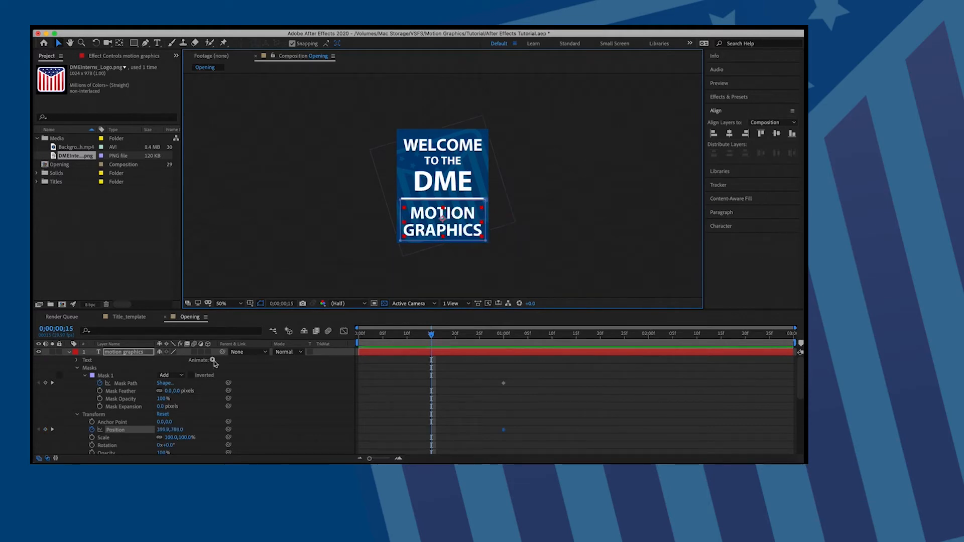
{"action": "left_click_drag", "start_coordinate": [160, 432], "coordinate": [120, 425]}
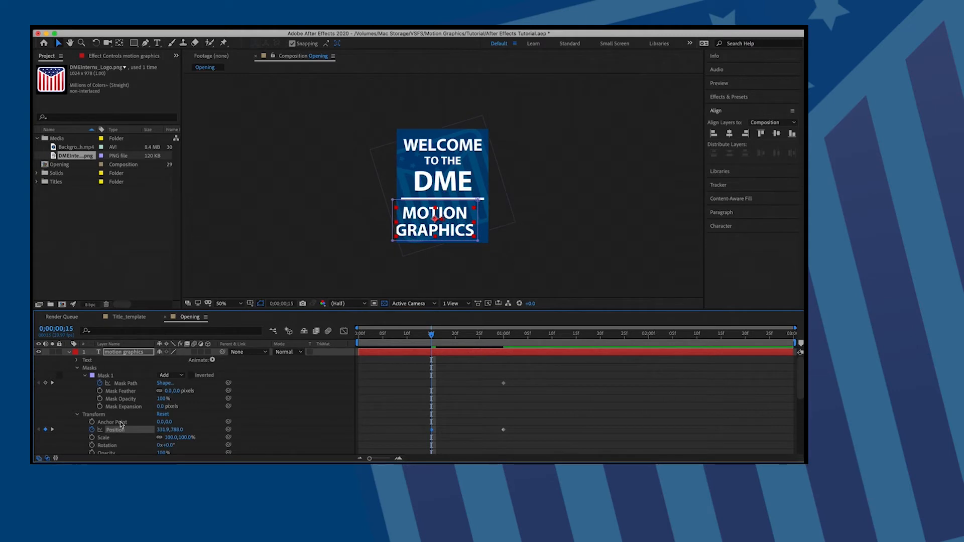
{"action": "key", "text": "super+z"}
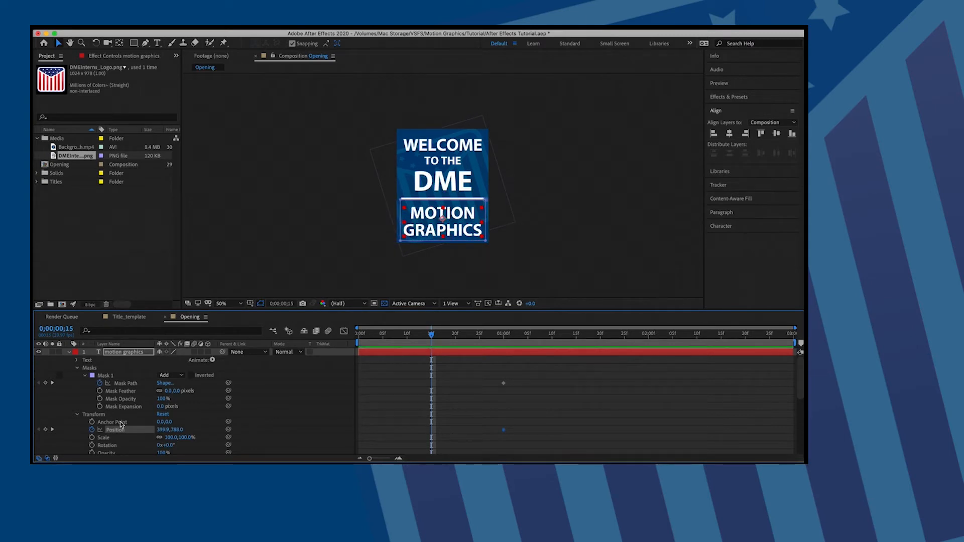
- Raise the motion graphics text above the divider line to position 399.9, 428.0 at 0;00;00;15
{"action": "key", "text": "shift+Up"}
{"action": "key", "text": "shift+Up"}
{"action": "key", "text": "shift+Up"}
{"action": "key", "text": "shift+Up"}
{"action": "key", "text": "shift+Up"}
{"action": "key", "text": "shift+Up"}
{"action": "key", "text": "shift+Up"}
{"action": "key", "text": "shift+Up"}
{"action": "key", "text": "shift+Up"}
{"action": "key", "text": "shift+Up"}
{"action": "key", "text": "shift+Up"}
{"action": "key", "text": "shift+Up"}
{"action": "key", "text": "shift+Up"}
{"action": "key", "text": "shift+Up"}
{"action": "key", "text": "shift+Up"}
{"action": "key", "text": "shift+Up"}
{"action": "key", "text": "shift+Up"}
{"action": "key", "text": "shift+Up"}
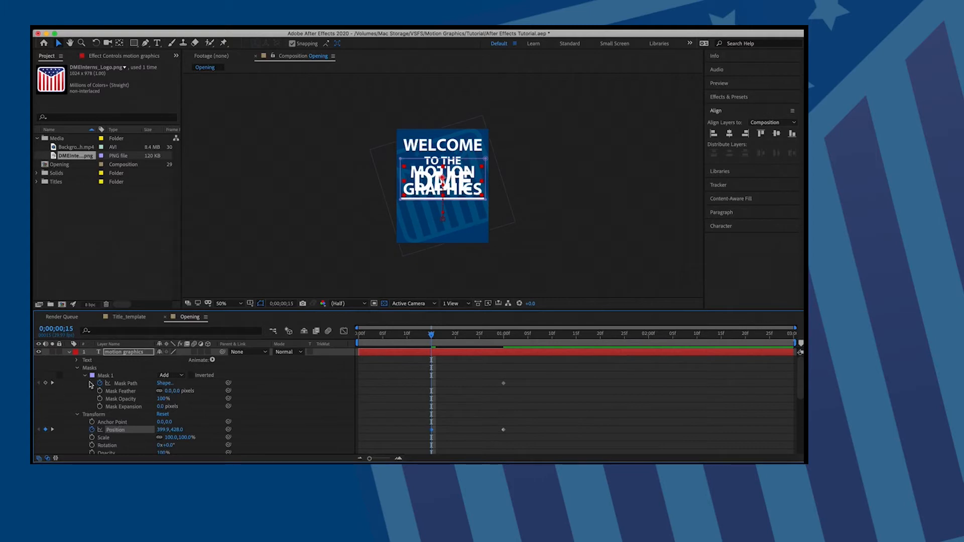
- Move the motion graphics layer's Mask Path down to the area below the divider line at 0;00;00;15, hiding the raised text
{"action": "left_click", "coordinate": [119, 384]}
{"action": "key", "text": "shift+Down"}
{"action": "key", "text": "shift+Down"}
{"action": "key", "text": "shift+Down"}
{"action": "key", "text": "shift+Down"}
{"action": "key", "text": "shift+Down"}
{"action": "key", "text": "shift+Down"}
{"action": "key", "text": "shift+Down"}
{"action": "key", "text": "shift+Down"}
{"action": "key", "text": "shift+Down"}
{"action": "key", "text": "shift+Down"}
{"action": "key", "text": "shift+Down"}
{"action": "key", "text": "shift+Down"}
{"action": "key", "text": "shift+Down"}
{"action": "key", "text": "shift+Down"}
{"action": "key", "text": "shift+Down"}
{"action": "key", "text": "shift+Down"}
{"action": "key", "text": "shift+Down"}
{"action": "key", "text": "shift+Down"}
{"action": "key", "text": "shift+Down"}
{"action": "key", "text": "shift+Down"}
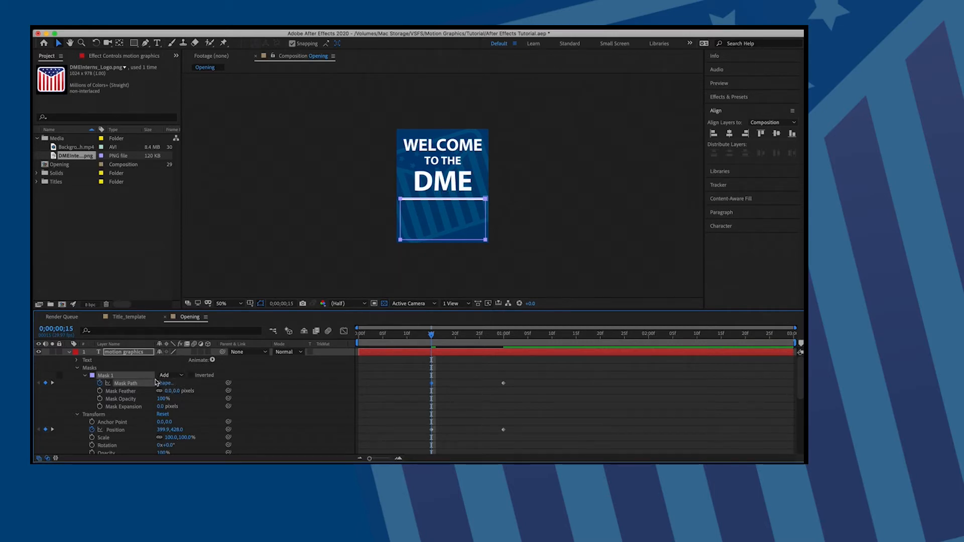
- Move the Welcome to the DME text straight down below the divider line at 0;00;00;15
{"action": "scroll", "coordinate": [137, 414], "scroll_direction": "down", "scroll_amount": 5}
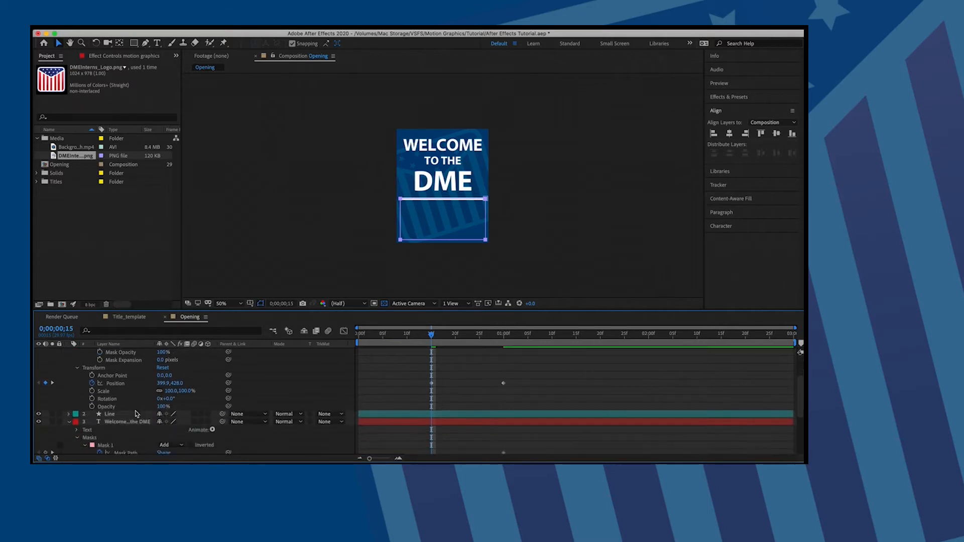
{"action": "scroll", "coordinate": [130, 406], "scroll_direction": "down", "scroll_amount": 2}
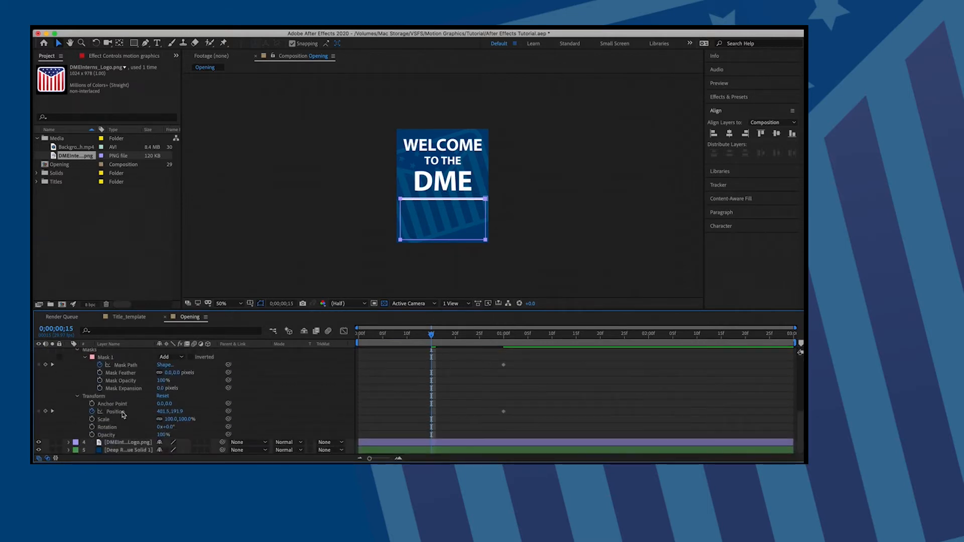
{"action": "left_click", "coordinate": [119, 351]}
{"action": "key", "text": "shift+Down"}
{"action": "key", "text": "shift+Down"}
{"action": "key", "text": "shift+Down"}
{"action": "key", "text": "shift+Down"}
{"action": "key", "text": "shift+Down"}
{"action": "key", "text": "shift+Down"}
{"action": "key", "text": "shift+Down"}
{"action": "key", "text": "shift+Down"}
{"action": "key", "text": "shift+Down"}
{"action": "key", "text": "shift+Down"}
{"action": "key", "text": "shift+Down"}
{"action": "key", "text": "shift+Down"}
{"action": "key", "text": "shift+Down"}
{"action": "key", "text": "shift+Down"}
{"action": "key", "text": "shift+Down"}
{"action": "key", "text": "shift+Down"}
{"action": "key", "text": "shift+Down"}
{"action": "key", "text": "shift+Down"}
{"action": "key", "text": "shift+Down"}
{"action": "key", "text": "shift+Down"}
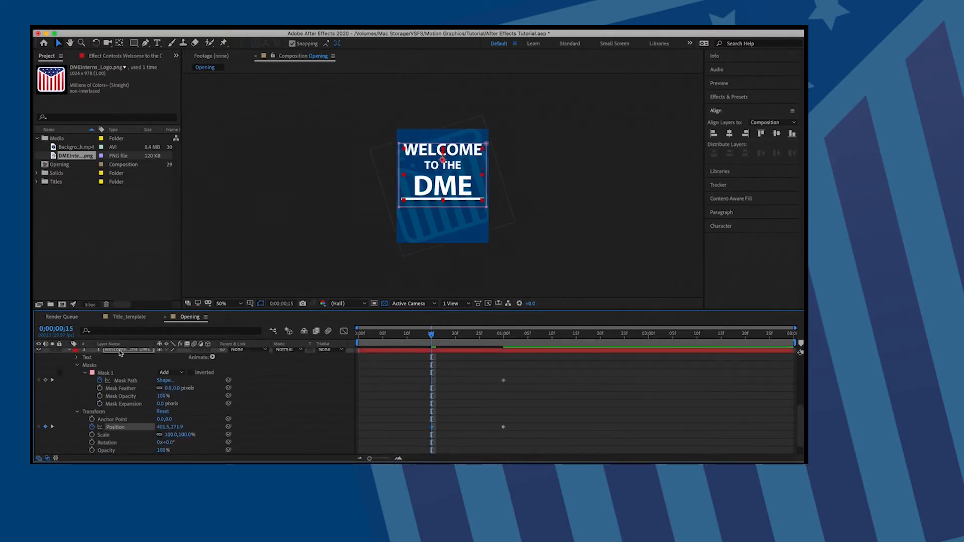
- Move the Welcome to the DME layer's Mask Path up above the divider line at 0;00;00;15 and preview the reveal
{"action": "left_click", "coordinate": [121, 382]}
{"action": "key", "text": "shift+Up"}
{"action": "key", "text": "shift+Up"}
{"action": "key", "text": "shift+Up"}
{"action": "key", "text": "shift+Up"}
{"action": "key", "text": "shift+Up"}
{"action": "key", "text": "shift+Up"}
{"action": "key", "text": "shift+Up"}
{"action": "key", "text": "shift+Up"}
{"action": "key", "text": "shift+Up"}
{"action": "key", "text": "shift+Up"}
{"action": "key", "text": "shift+Up"}
{"action": "key", "text": "shift+Up"}
{"action": "key", "text": "shift+Up"}
{"action": "key", "text": "shift+Up"}
{"action": "key", "text": "shift+Up"}
{"action": "key", "text": "shift+Up"}
{"action": "key", "text": "shift+Up"}
{"action": "key", "text": "shift+Up"}
{"action": "key", "text": "shift+Up"}
{"action": "key", "text": "shift+Up"}
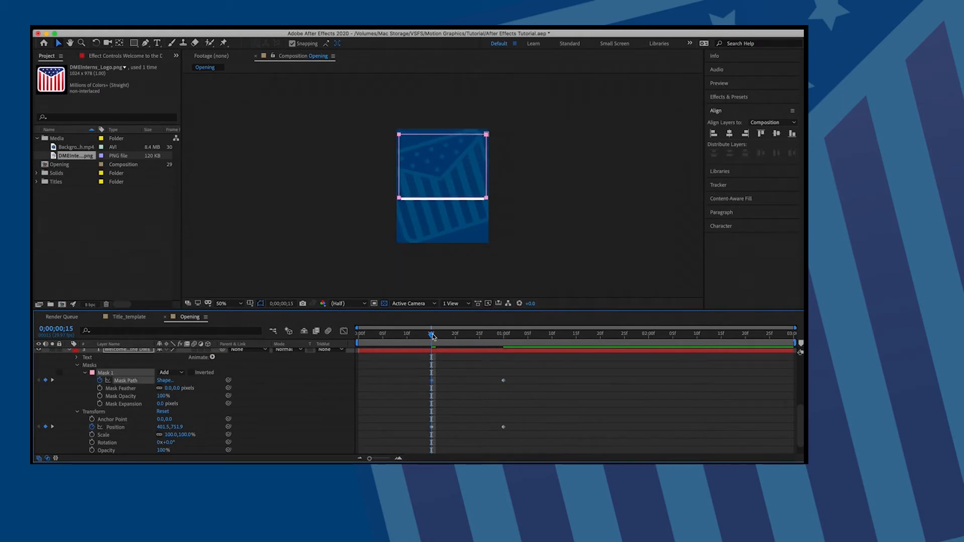
{"action": "key", "text": "space"}
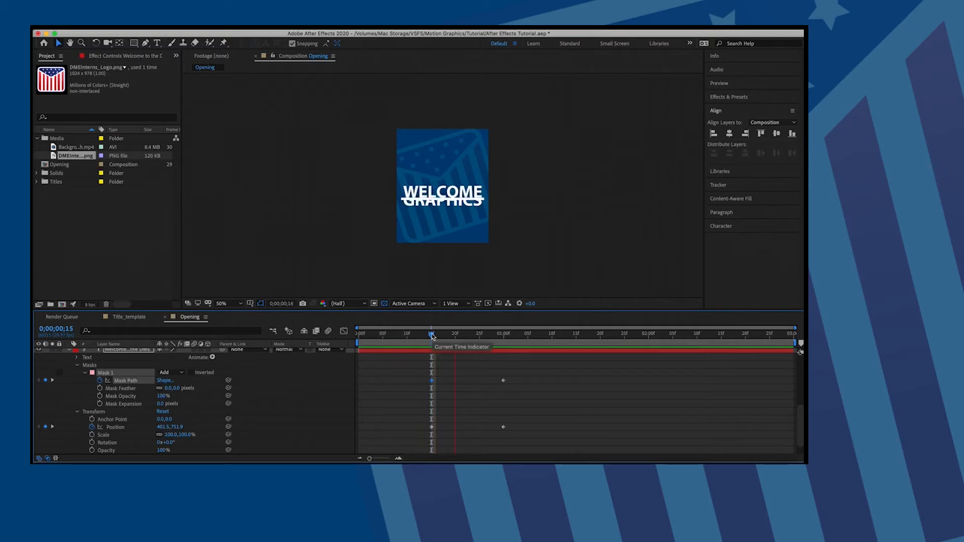
{"action": "key", "text": "space"}
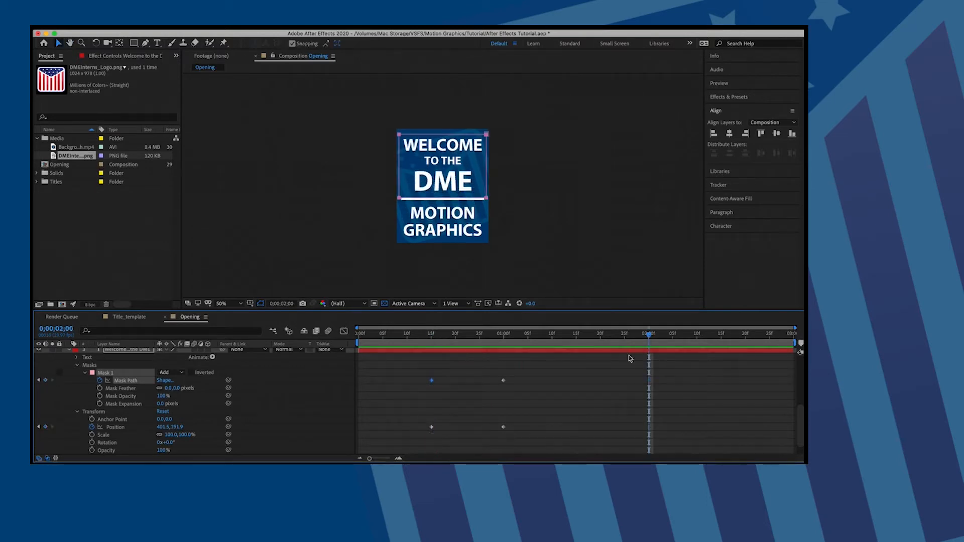
- Add Mask Path and Position hold keyframes to the motion graphics layer at 0;00;02;15
{"action": "scroll", "coordinate": [597, 371], "scroll_direction": "up", "scroll_amount": 3}
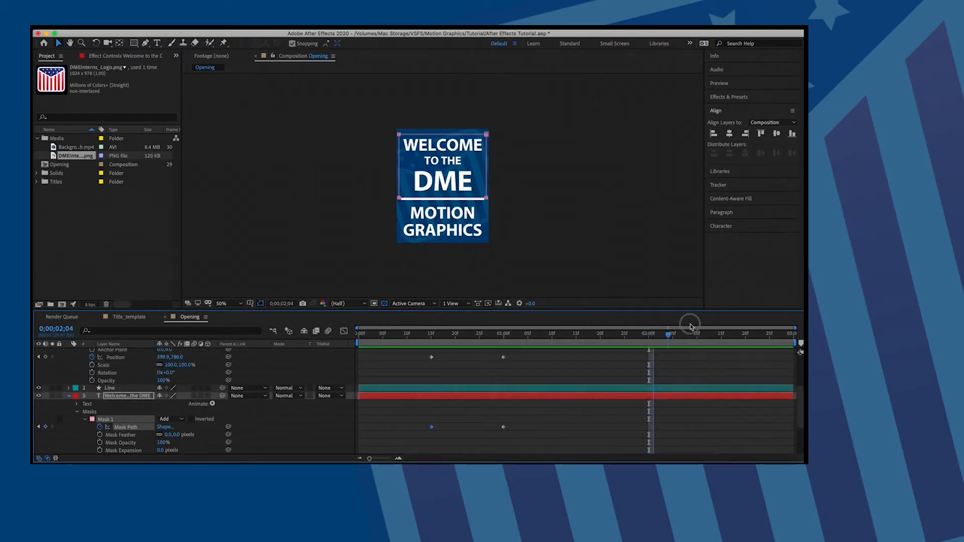
{"action": "left_click", "coordinate": [720, 334]}
{"action": "scroll", "coordinate": [538, 370], "scroll_direction": "up", "scroll_amount": 3}
{"action": "scroll", "coordinate": [539, 370], "scroll_direction": "down", "scroll_amount": 1}
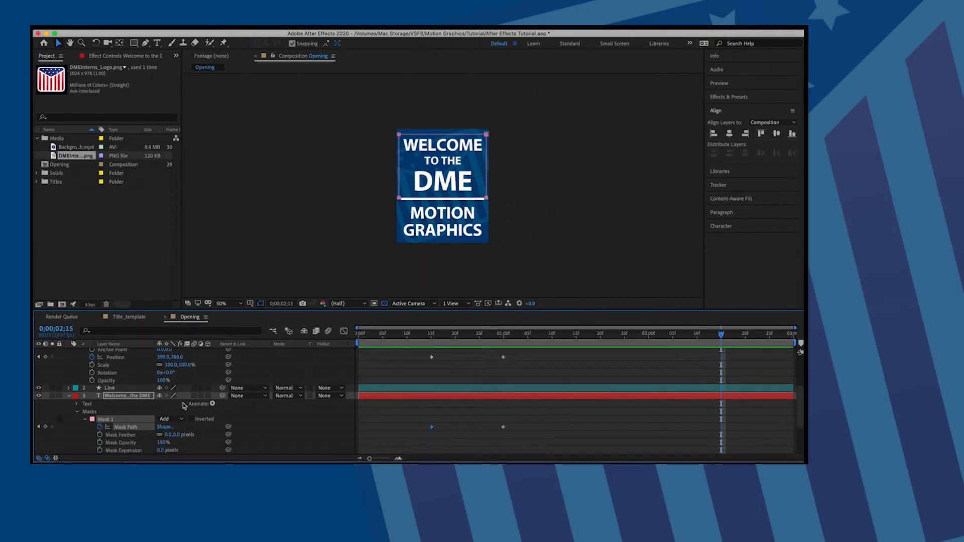
{"action": "scroll", "coordinate": [184, 405], "scroll_direction": "up", "scroll_amount": 10}
{"action": "left_click", "coordinate": [45, 383]}
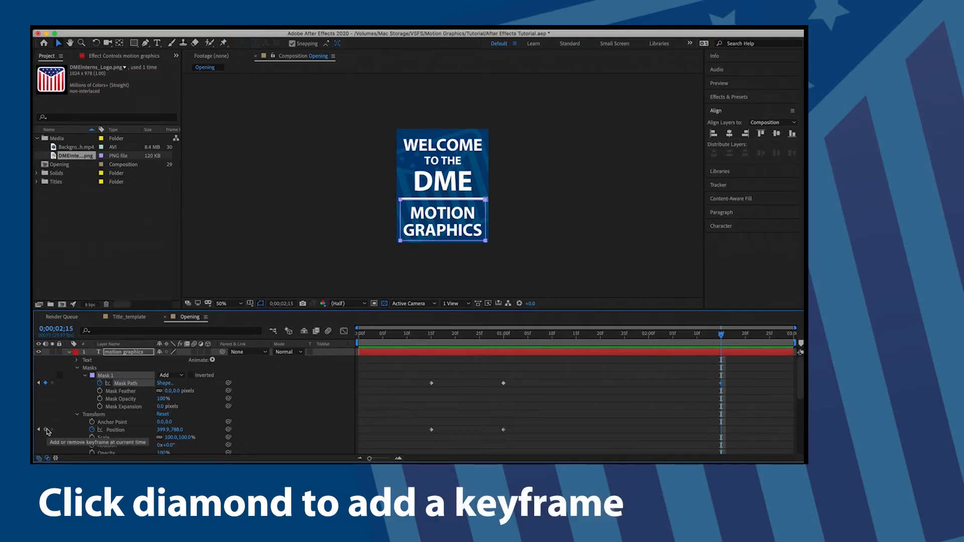
{"action": "left_click", "coordinate": [46, 429]}
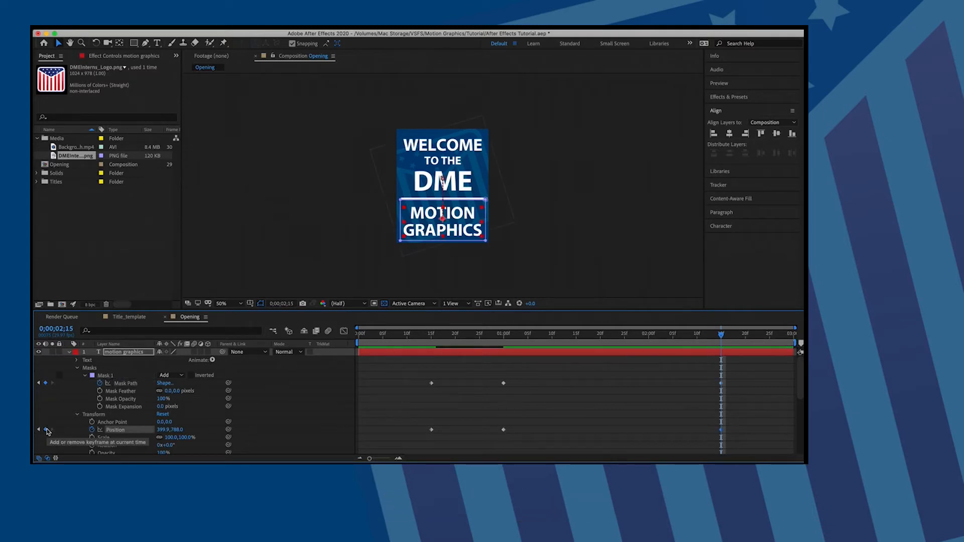
- Add Mask Path and Position hold keyframes to the Welcome to the DME layer at 0;00;02;15
{"action": "left_click", "coordinate": [69, 353]}
{"action": "scroll", "coordinate": [71, 391], "scroll_direction": "down", "scroll_amount": 3}
{"action": "left_click", "coordinate": [45, 365]}
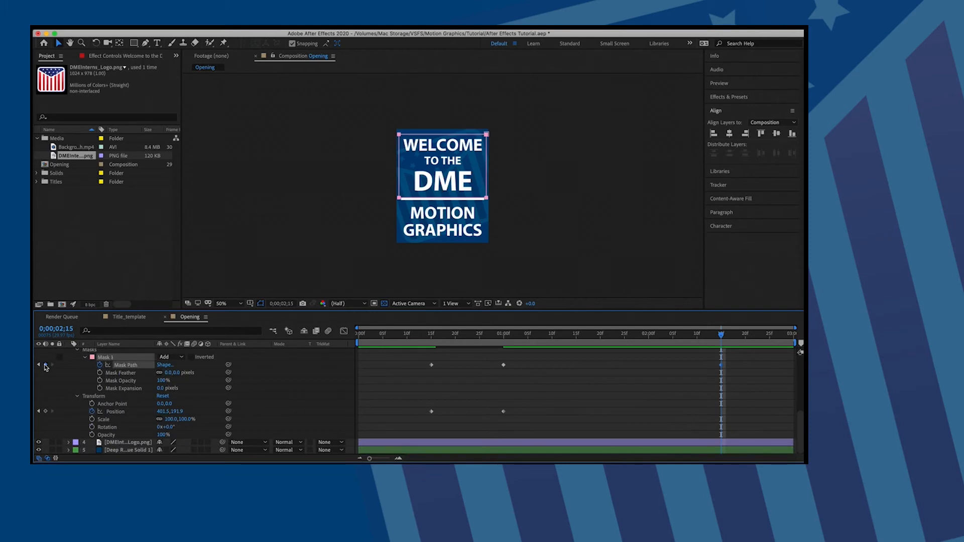
{"action": "left_click", "coordinate": [45, 411]}
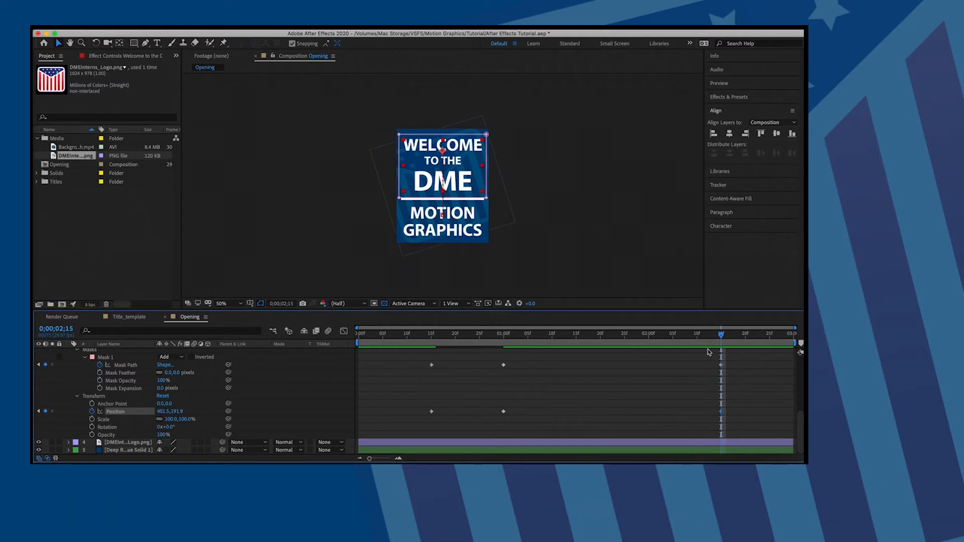
- Add a Scale hold keyframe to the Line layer at 0;00;02;15
{"action": "mouse_move", "coordinate": [721, 335]}
{"action": "left_mouse_down"}
{"action": "mouse_move", "coordinate": [577, 343]}
{"action": "mouse_move", "coordinate": [721, 353]}
{"action": "left_mouse_up"}
{"action": "scroll", "coordinate": [176, 410], "scroll_direction": "up", "scroll_amount": 4}
{"action": "left_click", "coordinate": [69, 410]}
{"action": "scroll", "coordinate": [89, 417], "scroll_direction": "down", "scroll_amount": 3}
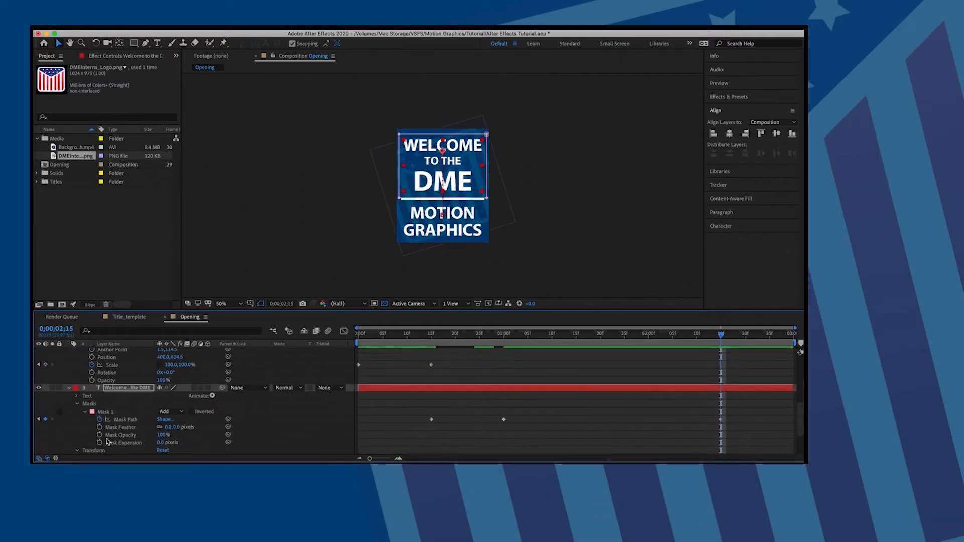
{"action": "left_click", "coordinate": [46, 365]}
{"action": "scroll", "coordinate": [667, 404], "scroll_direction": "up", "scroll_amount": 5}
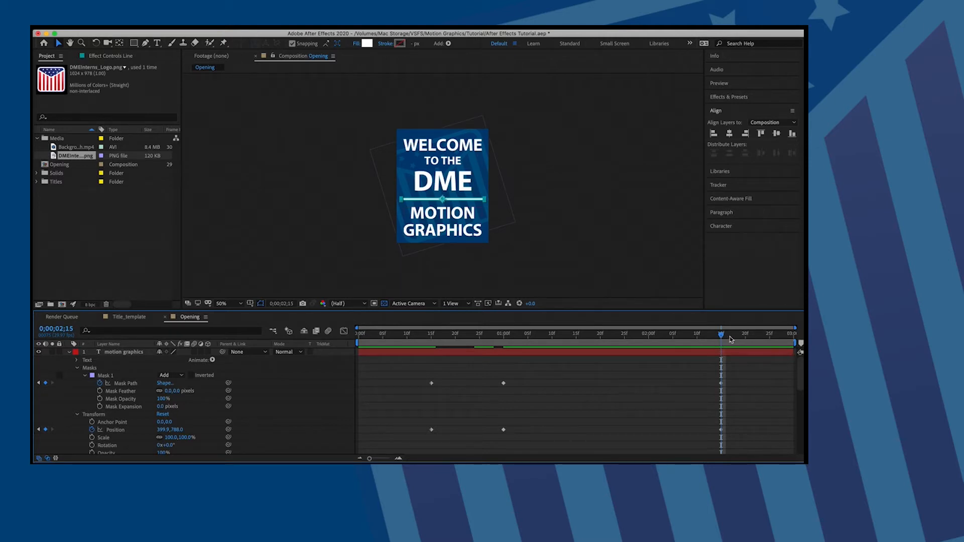
- At 0;00;02;29, shift the motion graphics, Line and Welcome to the DME layers together 840 px to the right, fully out of the frame
{"action": "left_click_drag", "start_coordinate": [721, 333], "coordinate": [790, 334]}
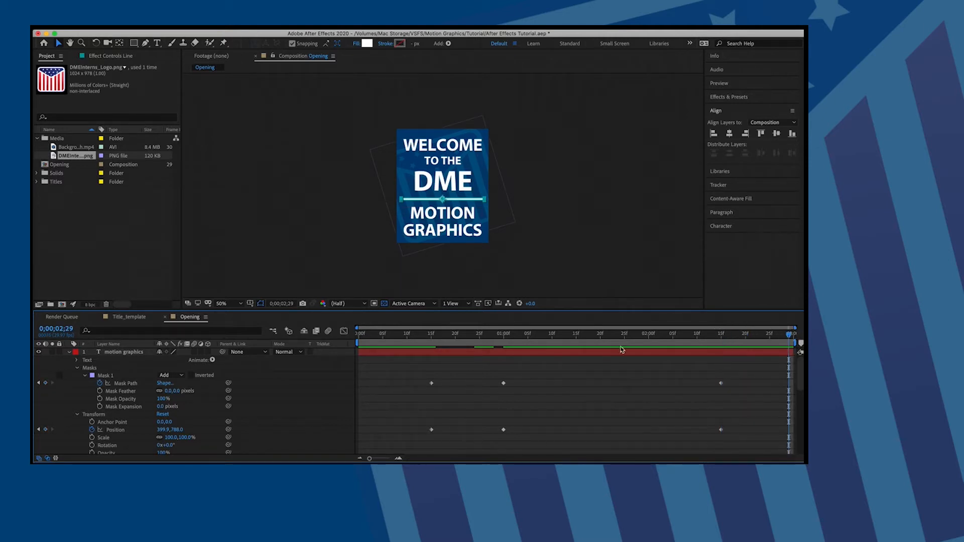
{"action": "left_click", "coordinate": [69, 352]}
{"action": "left_click", "coordinate": [70, 360]}
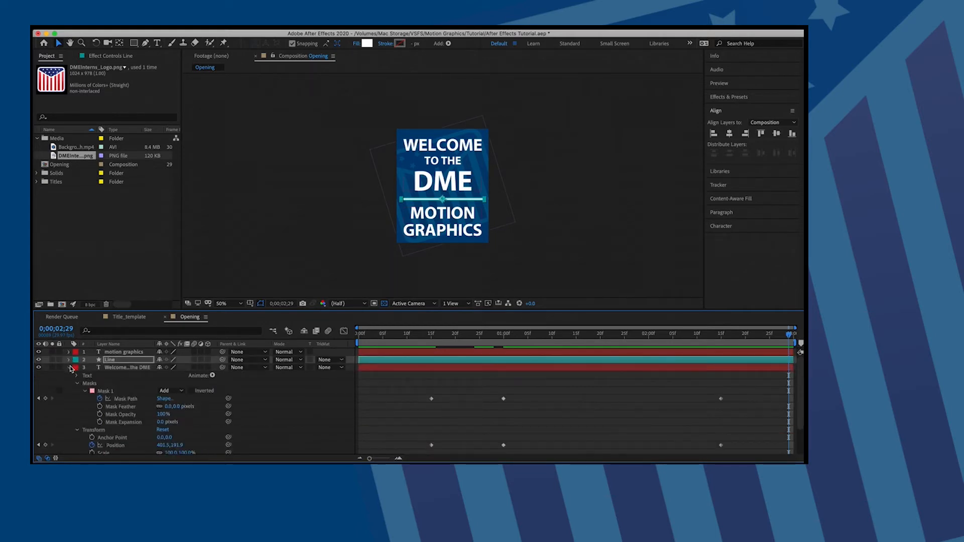
{"action": "left_click", "coordinate": [110, 353]}
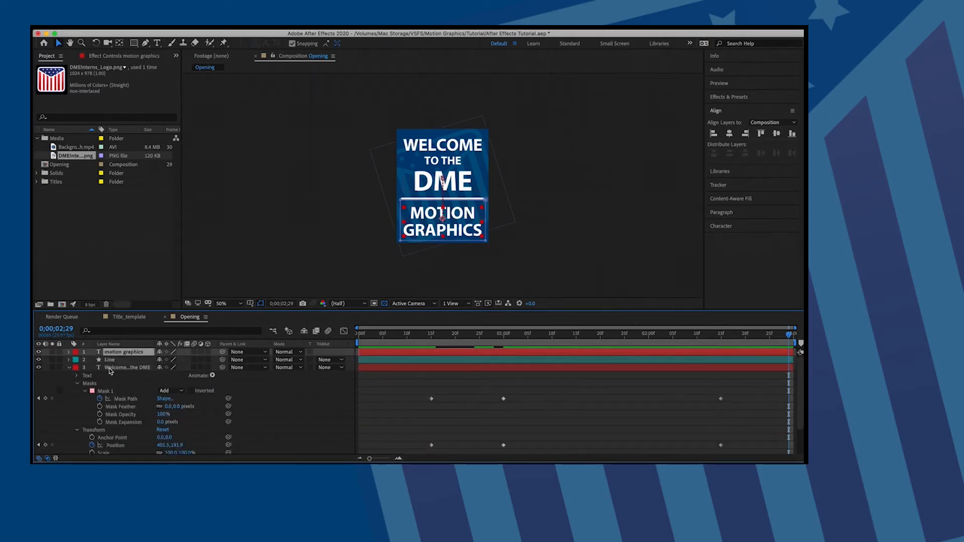
{"action": "left_click", "coordinate": [109, 369], "text": "shift"}
{"action": "key", "text": "shift+Right"}
{"action": "key", "text": "shift+Right"}
{"action": "key", "text": "shift+Right"}
{"action": "key", "text": "shift+Right"}
{"action": "key", "text": "shift+Right"}
{"action": "key", "text": "shift+Right"}
{"action": "key", "text": "shift+Right"}
{"action": "key", "text": "shift+Right"}
{"action": "key", "text": "shift+Right"}
{"action": "key", "text": "shift+Right"}
{"action": "key", "text": "shift+Right"}
{"action": "key", "text": "shift+Right"}
{"action": "key", "text": "shift+Right"}
{"action": "key", "text": "shift+Right"}
{"action": "key", "text": "shift+Right"}
{"action": "key", "text": "shift+Right"}
{"action": "key", "text": "shift+Right"}
{"action": "key", "text": "shift+Right"}
{"action": "key", "text": "shift+Right"}
{"action": "key", "text": "shift+Right"}
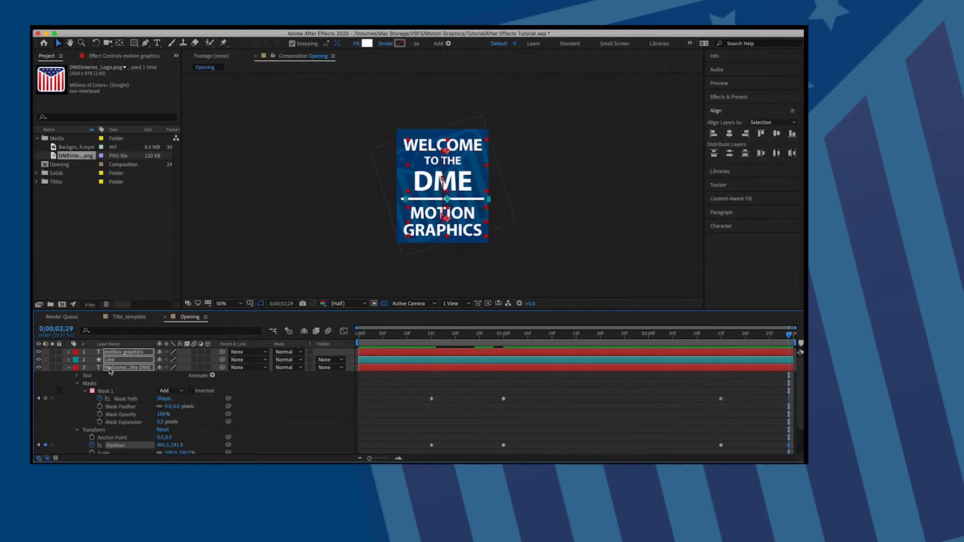
{"action": "key", "text": "shift+Right"}
{"action": "key", "text": "shift+Right"}
{"action": "key", "text": "shift+Right"}
{"action": "key", "text": "shift+Right"}
{"action": "key", "text": "shift+Right"}
{"action": "key", "text": "shift+Right"}
{"action": "key", "text": "shift+Right"}
{"action": "key", "text": "shift+Right"}
{"action": "key", "text": "shift+Right"}
{"action": "key", "text": "shift+Right"}
{"action": "key", "text": "shift+Right"}
{"action": "key", "text": "shift+Right"}
{"action": "key", "text": "shift+Right"}
{"action": "key", "text": "shift+Right"}
{"action": "key", "text": "shift+Right"}
{"action": "key", "text": "shift+Right"}
{"action": "key", "text": "shift+Right"}
{"action": "key", "text": "shift+Right"}
{"action": "key", "text": "shift+Right"}
{"action": "key", "text": "shift+Right"}
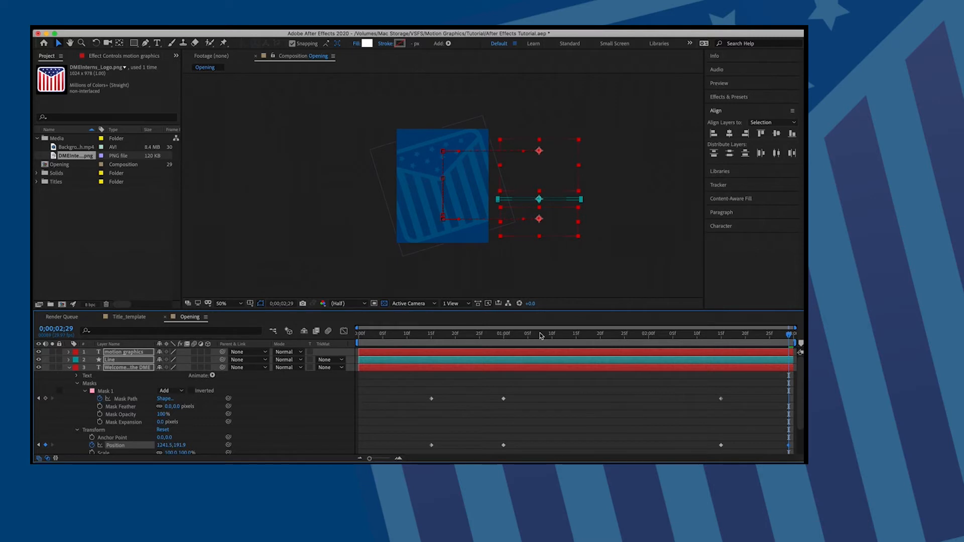
- Preview the slide-out of the text and divider line
{"action": "left_click_drag", "start_coordinate": [789, 334], "coordinate": [705, 336]}
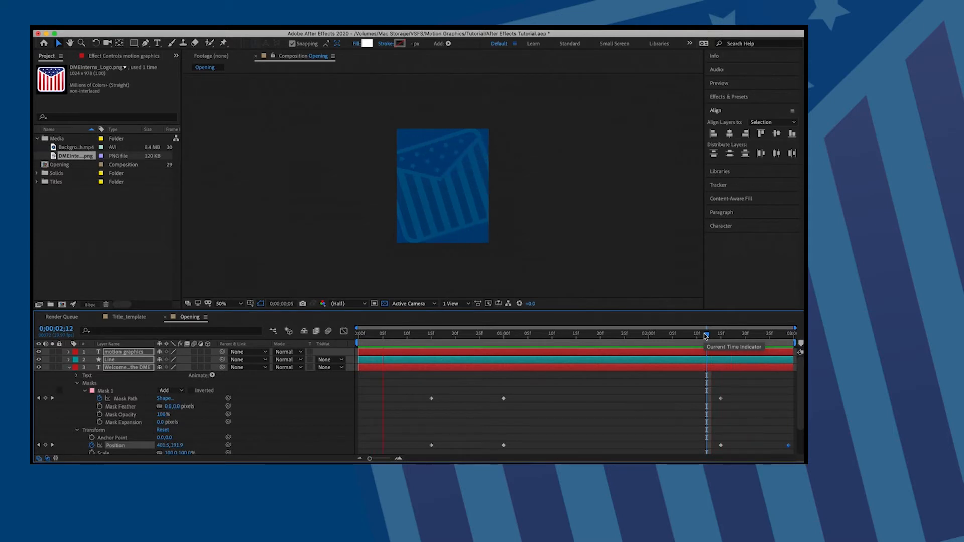
{"action": "key", "text": "space"}
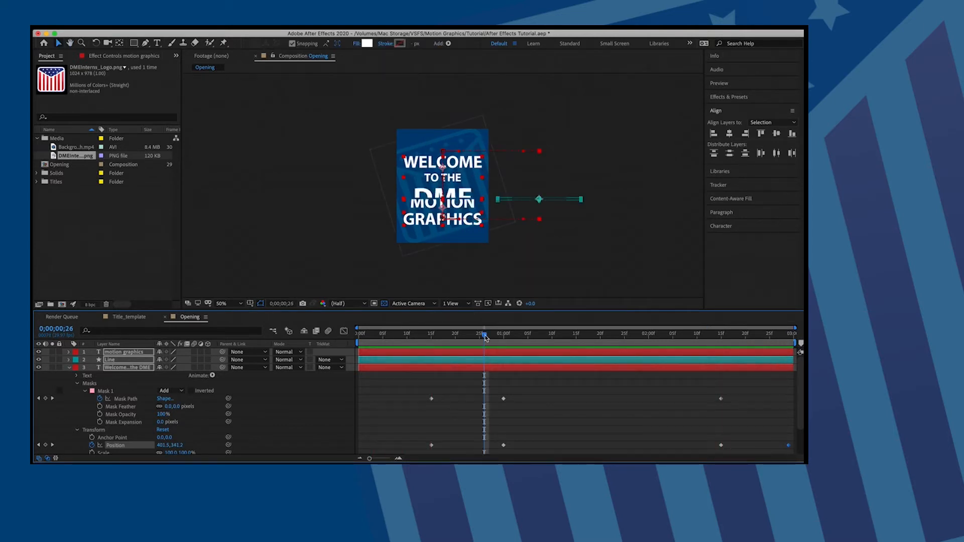
{"action": "key", "text": "space"}
- Enable Position keyframing on the off-frame Line at 0;00;02;29, and center the line horizontally in the composition at 0;00;02;15
{"action": "left_click", "coordinate": [721, 336]}
{"action": "left_click", "coordinate": [616, 396]}
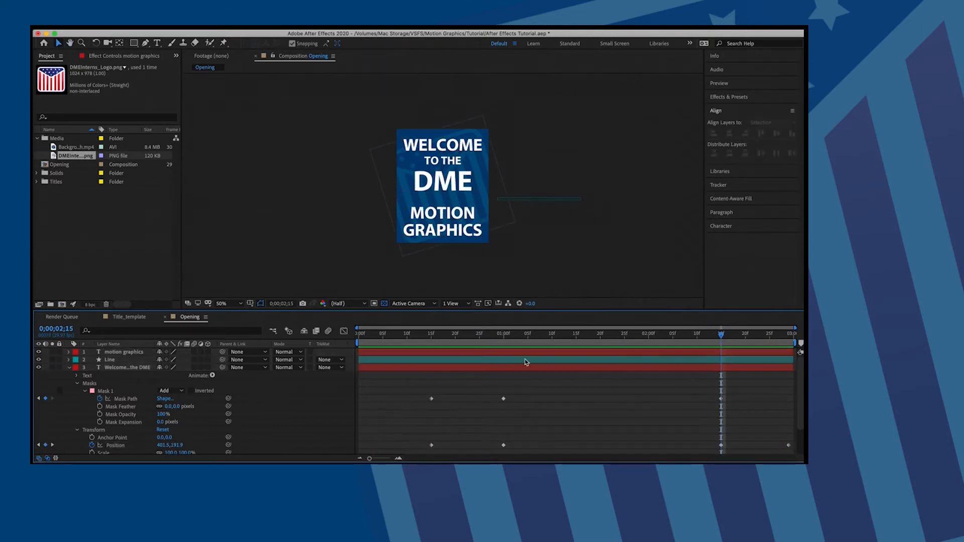
{"action": "left_click", "coordinate": [69, 360]}
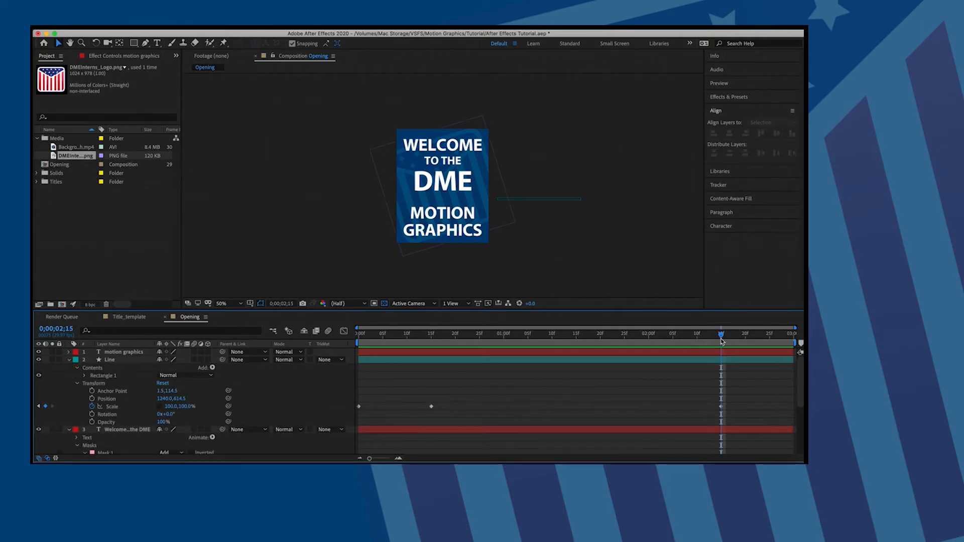
{"action": "mouse_move", "coordinate": [721, 336]}
{"action": "left_mouse_down"}
{"action": "mouse_move", "coordinate": [789, 337]}
{"action": "mouse_move", "coordinate": [721, 336]}
{"action": "left_mouse_up"}
{"action": "left_click", "coordinate": [91, 399]}
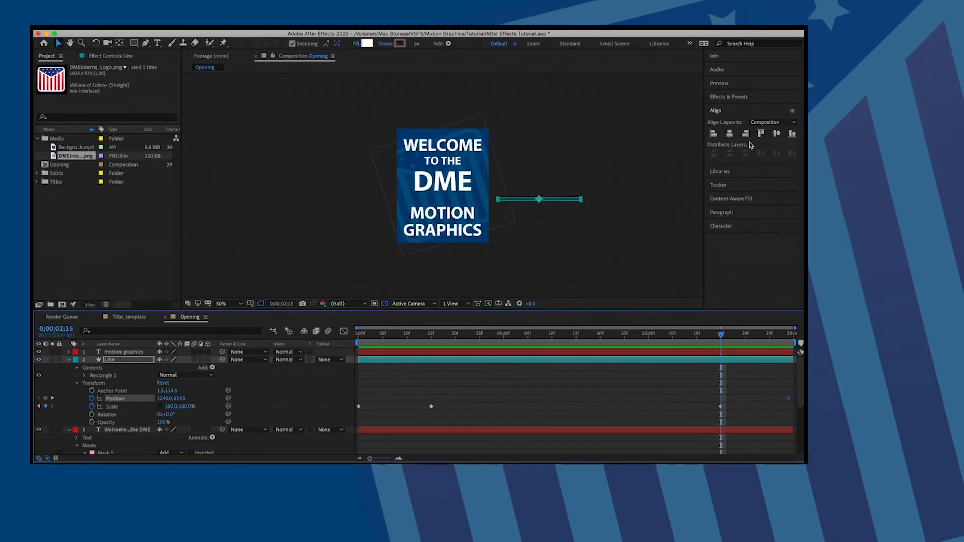
{"action": "left_click", "coordinate": [729, 134]}
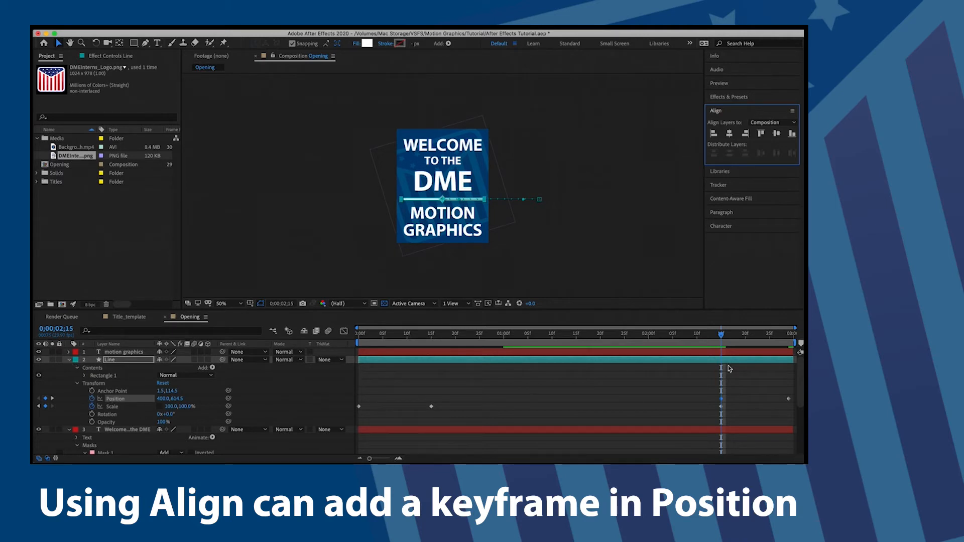
- Play the animation from the start to check the divider line's exit with the text
{"action": "left_click_drag", "start_coordinate": [722, 335], "coordinate": [282, 317]}
{"action": "key", "text": "space"}
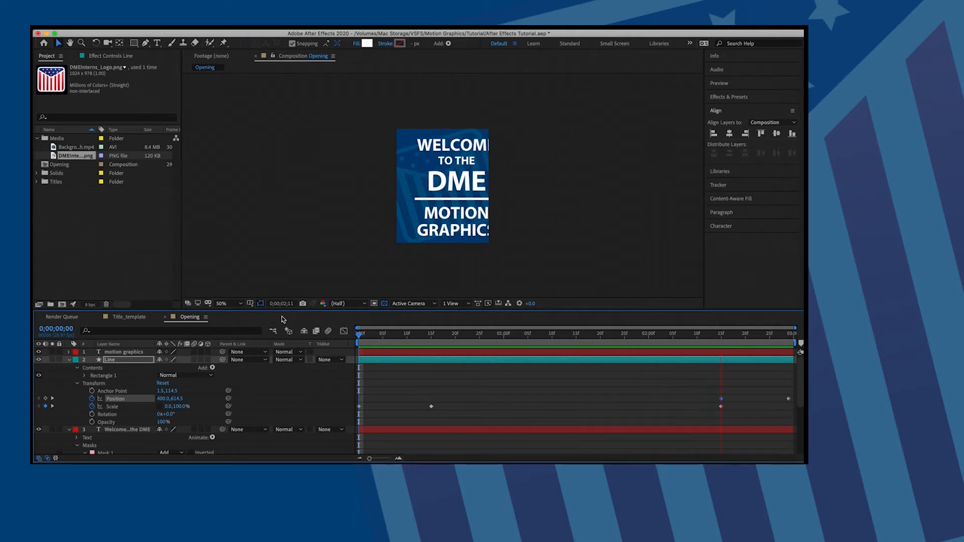
{"action": "key", "text": "space"}
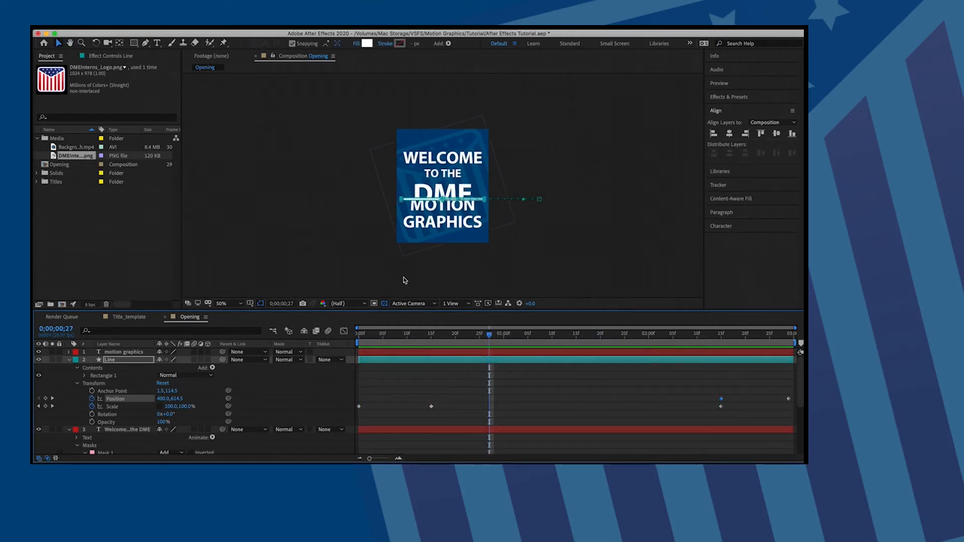
- Apply Easy Ease to the Line layer's two Position keyframes at 0;00;02;15 and 0;00;02;29
{"action": "left_click", "coordinate": [343, 332]}
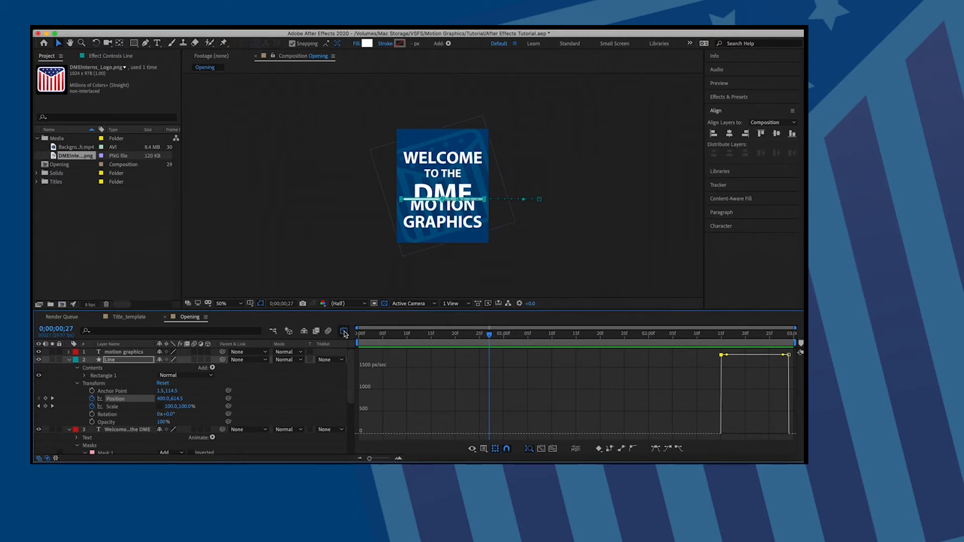
{"action": "left_click", "coordinate": [344, 332]}
{"action": "left_click", "coordinate": [708, 387]}
{"action": "left_click_drag", "start_coordinate": [707, 384], "coordinate": [793, 405]}
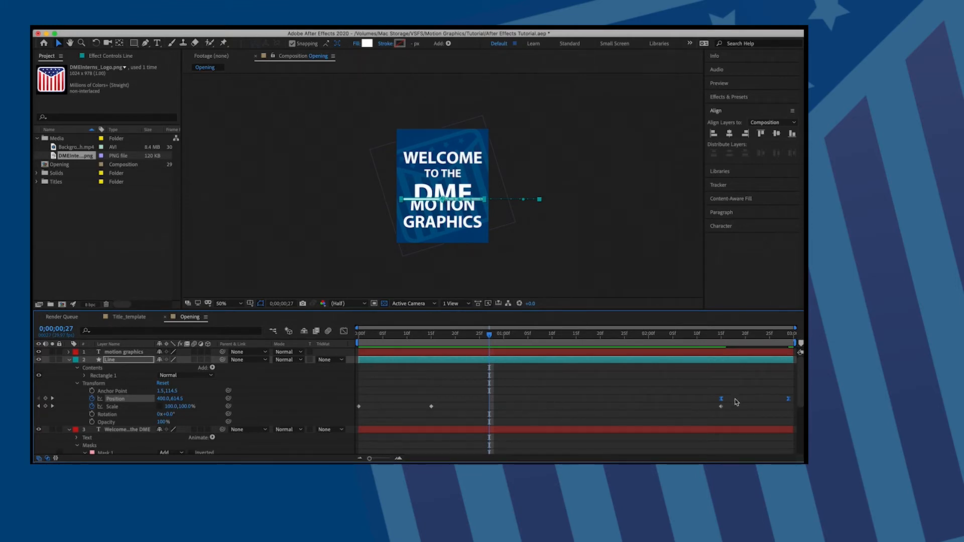
- Try to move the Line's final Position keyframe toward the composition's end in the speed graph
{"action": "left_click", "coordinate": [343, 331]}
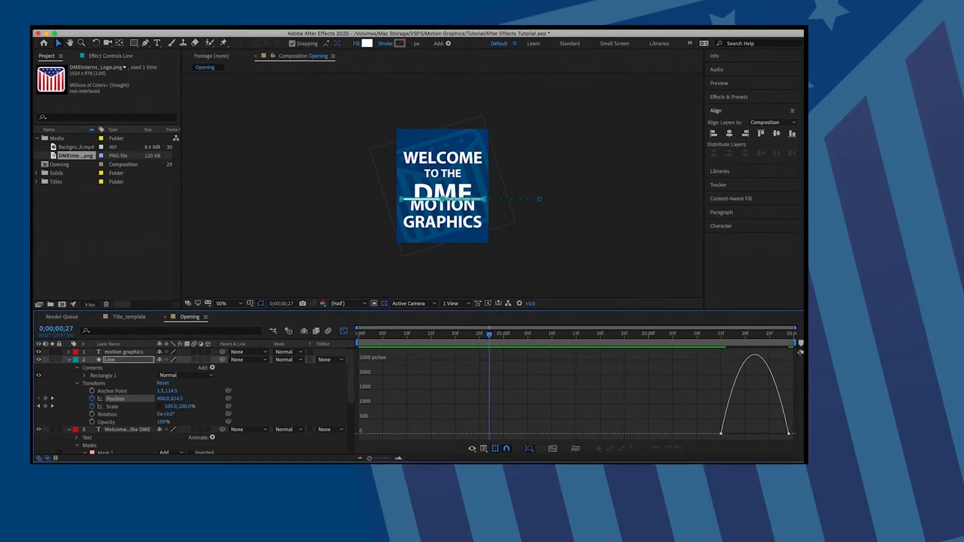
{"action": "left_click", "coordinate": [788, 434]}
{"action": "mouse_move", "coordinate": [788, 435]}
{"action": "left_mouse_down"}
{"action": "mouse_move", "coordinate": [755, 435]}
{"action": "mouse_move", "coordinate": [800, 436]}
{"action": "left_mouse_up"}
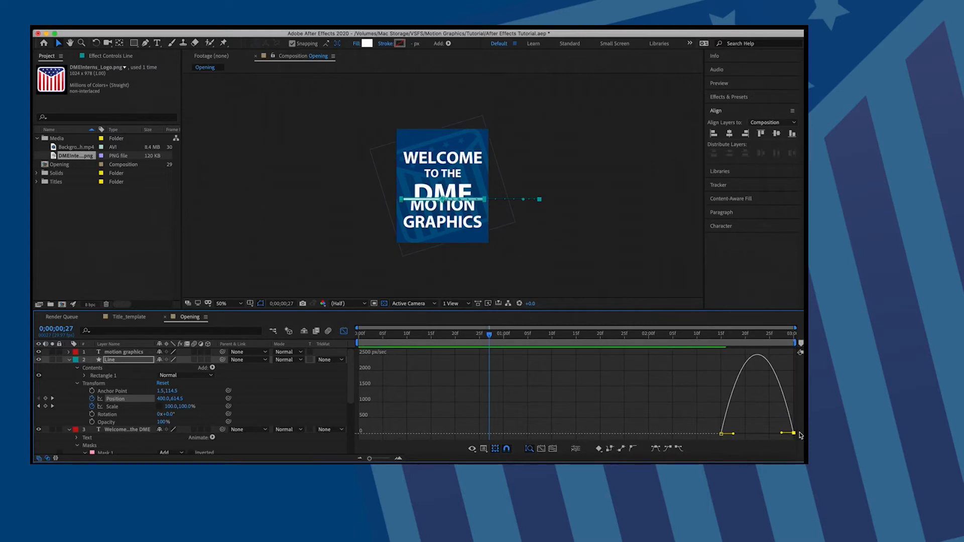
- Return to the keyframe view and apply Easy Ease to the motion graphics layer's last two Position keyframes
{"action": "left_click", "coordinate": [70, 358]}
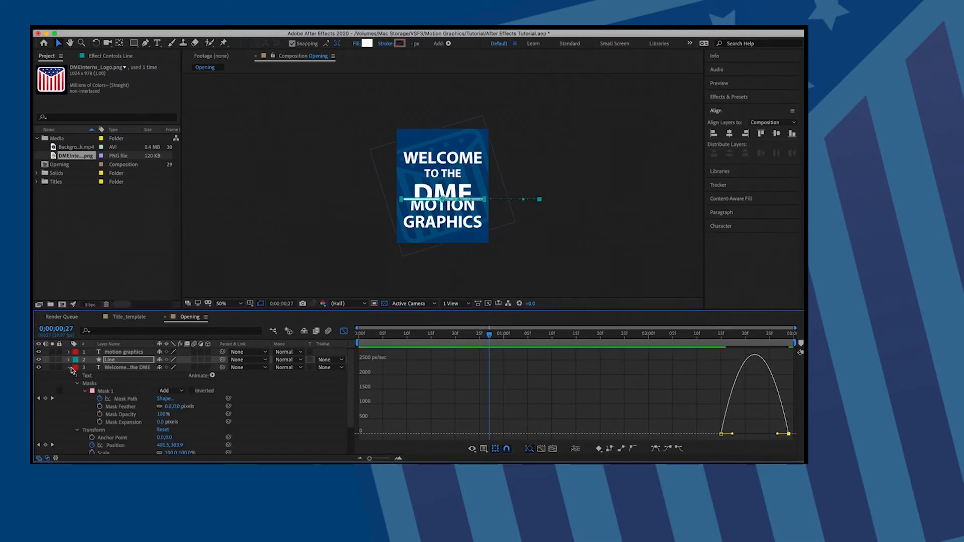
{"action": "left_click", "coordinate": [69, 353]}
{"action": "left_click", "coordinate": [343, 331]}
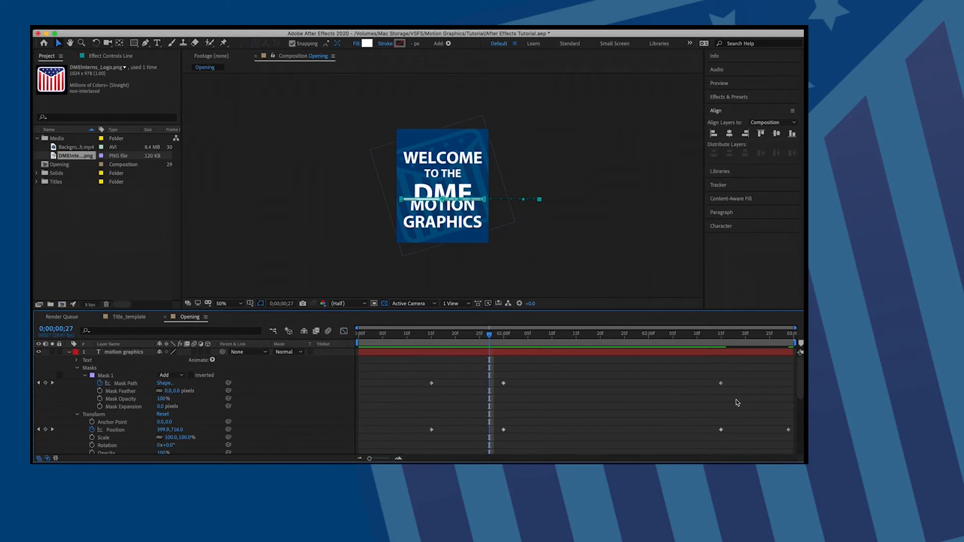
{"action": "left_click_drag", "start_coordinate": [715, 411], "coordinate": [800, 454]}
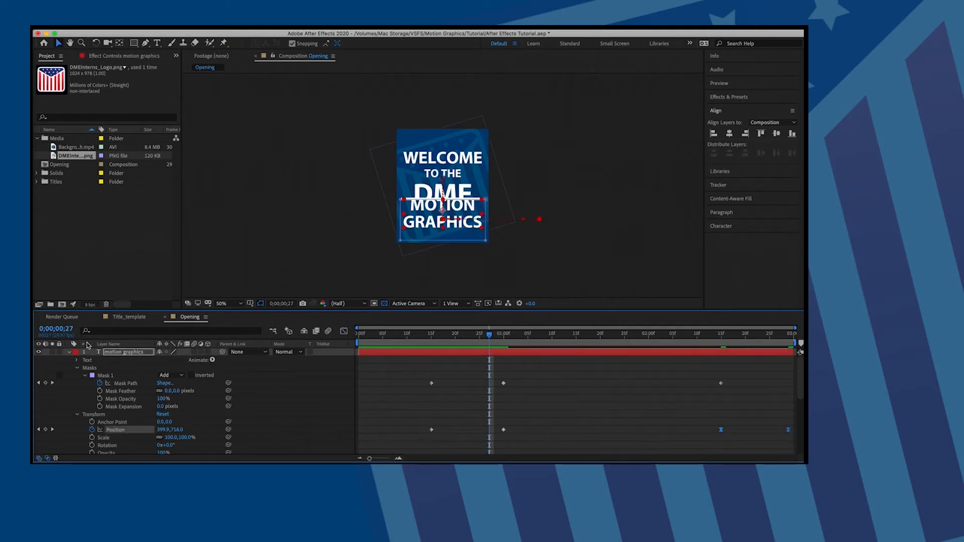
- Apply Easy Ease to the Welcome to the DME layer's last two Position keyframes and collapse the layer
{"action": "left_click", "coordinate": [69, 352]}
{"action": "left_click_drag", "start_coordinate": [707, 450], "coordinate": [800, 457]}
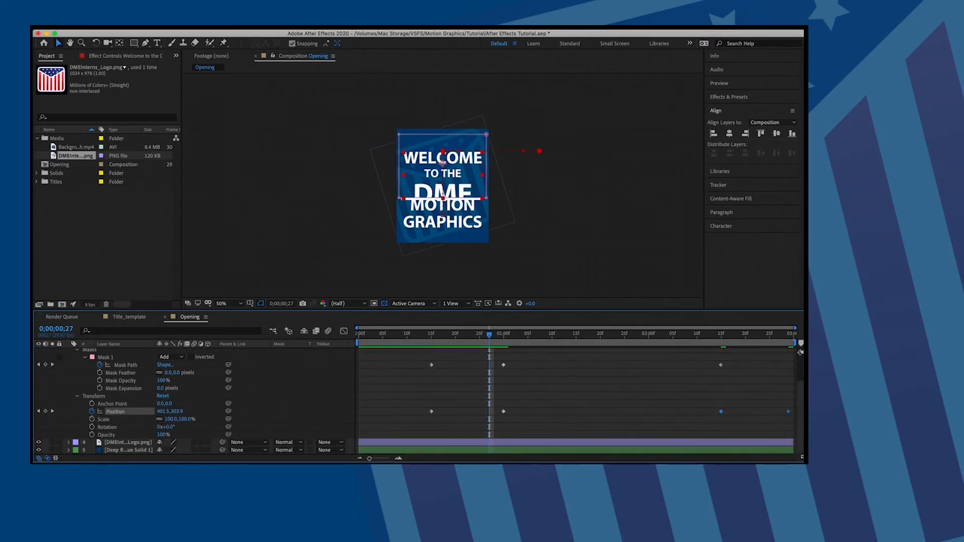
{"action": "scroll", "coordinate": [129, 397], "scroll_direction": "up", "scroll_amount": 4}
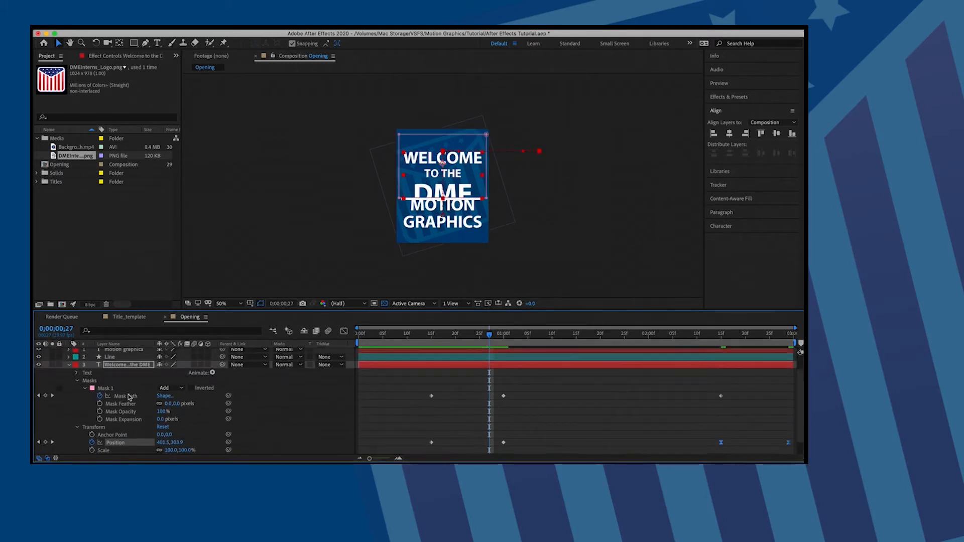
{"action": "left_click", "coordinate": [69, 368]}
- Preview the complete Opening animation from 0;00;00;00 with the eased slide-out
{"action": "left_click_drag", "start_coordinate": [489, 335], "coordinate": [301, 325]}
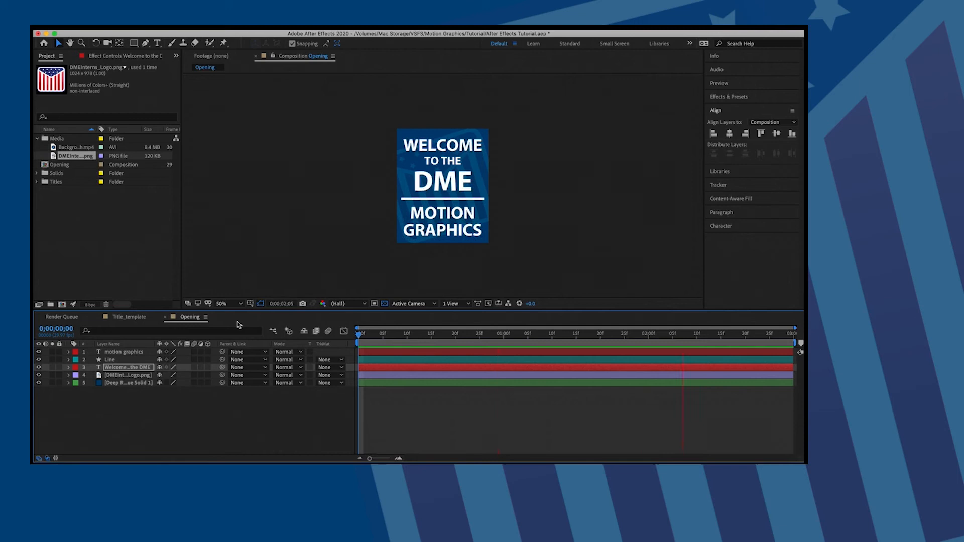
{"action": "key", "text": "space"}
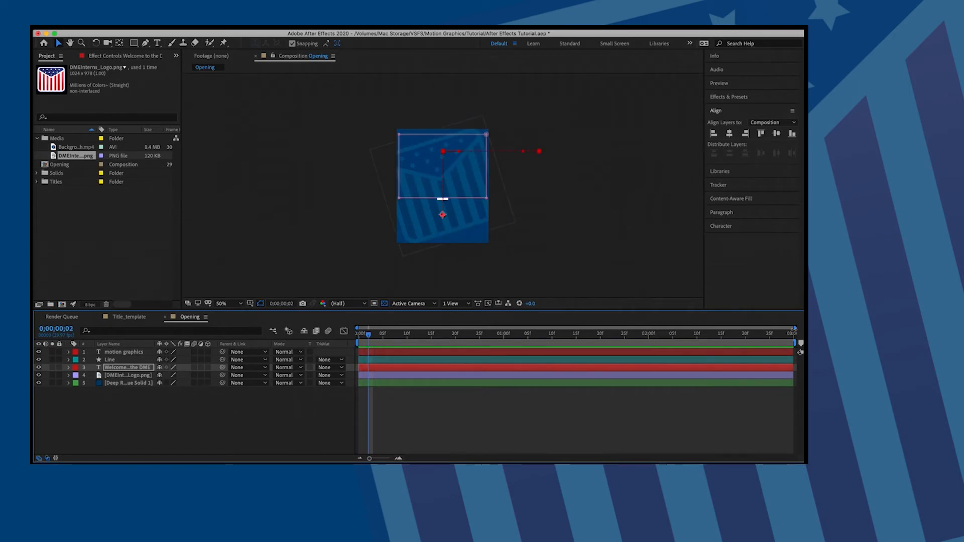
{"action": "left_click_drag", "start_coordinate": [741, 333], "coordinate": [720, 324]}
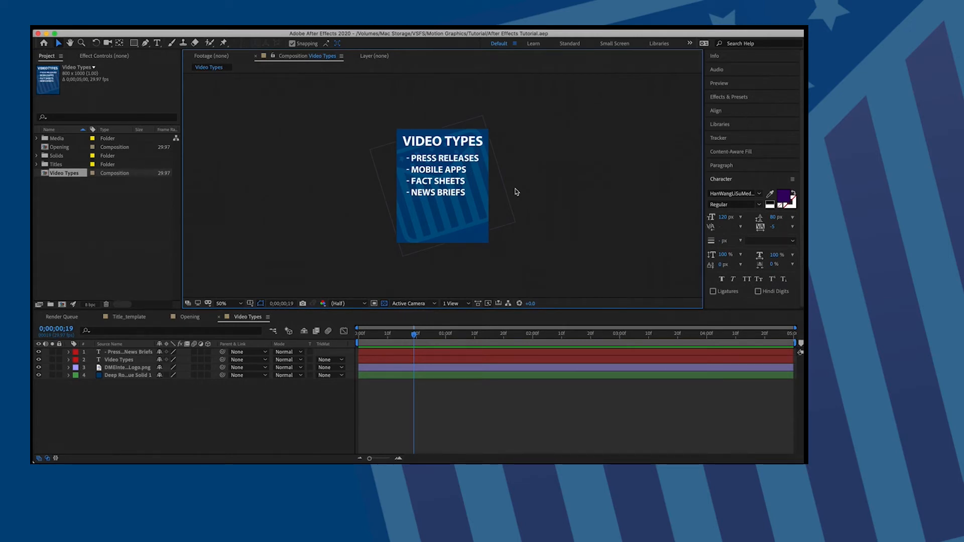
- Clear the drop search in Effects & Presets and expand the Text folder of Animation Presets to show its categories
{"action": "left_click", "coordinate": [725, 97]}
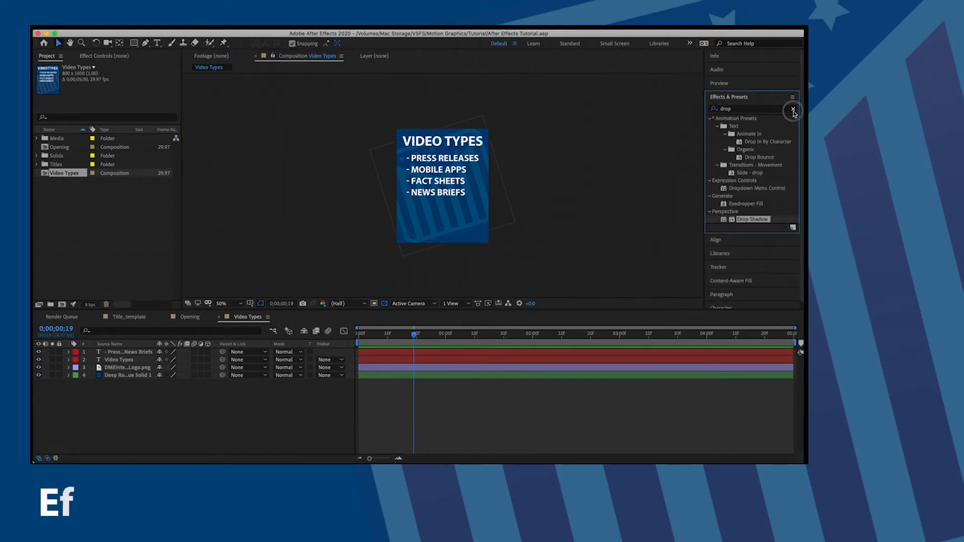
{"action": "left_click", "coordinate": [792, 109]}
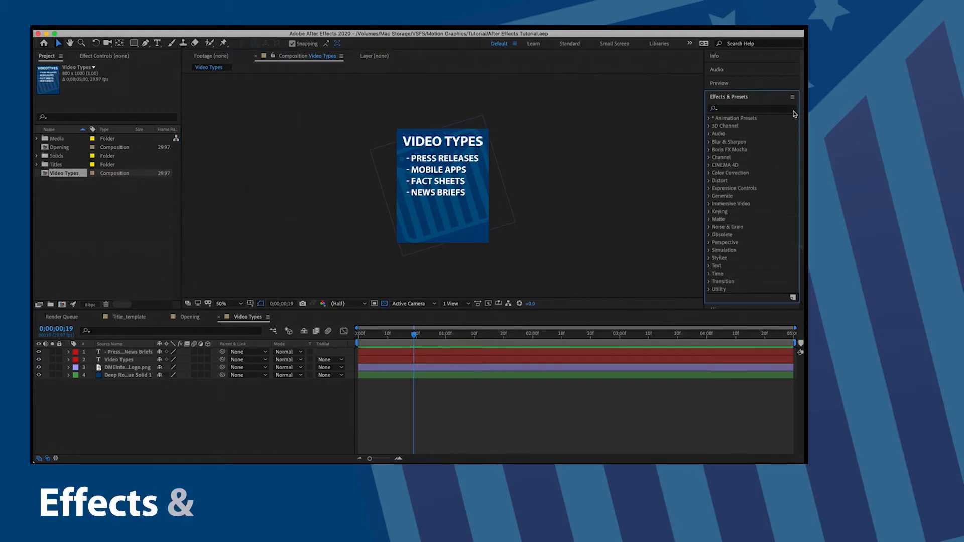
{"action": "left_click", "coordinate": [709, 119]}
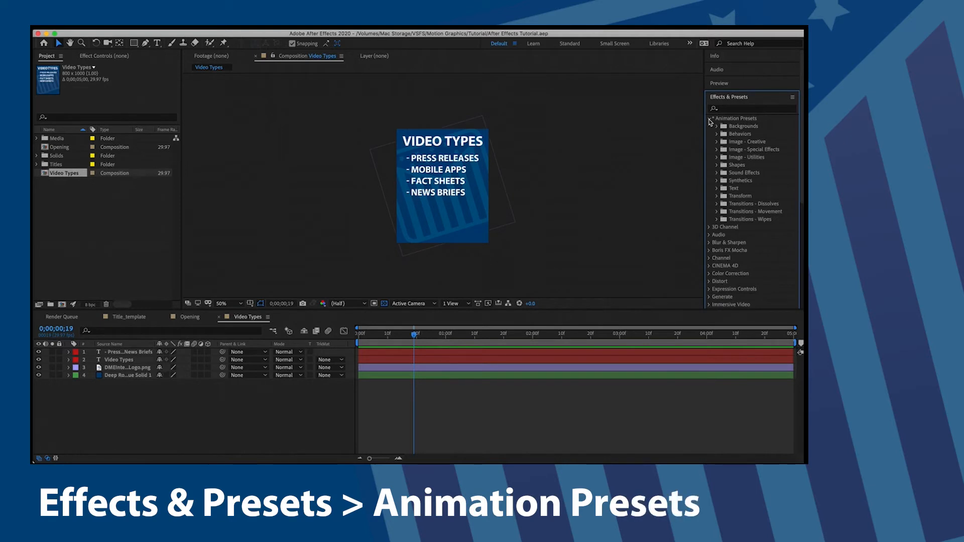
{"action": "left_click", "coordinate": [716, 189]}
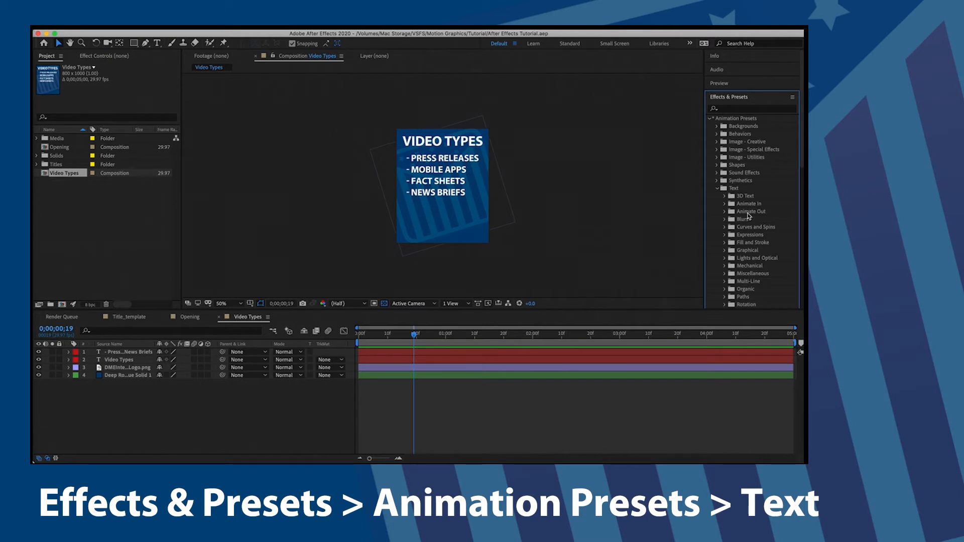
{"action": "scroll", "coordinate": [760, 216], "scroll_direction": "down", "scroll_amount": 5}
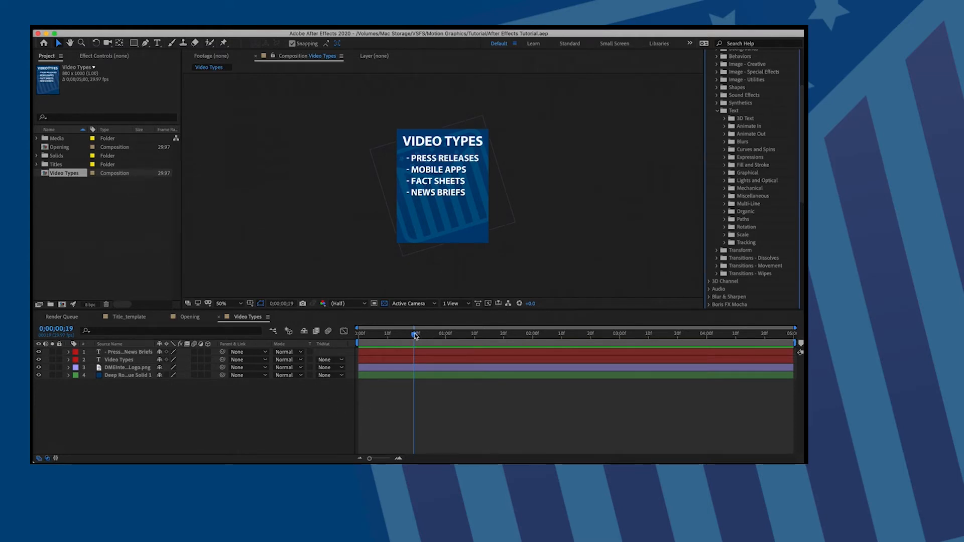
- Apply the Typewriter text preset to the Video Types title layer at 0;00;00;00 and preview the effect
{"action": "left_click", "coordinate": [69, 360]}
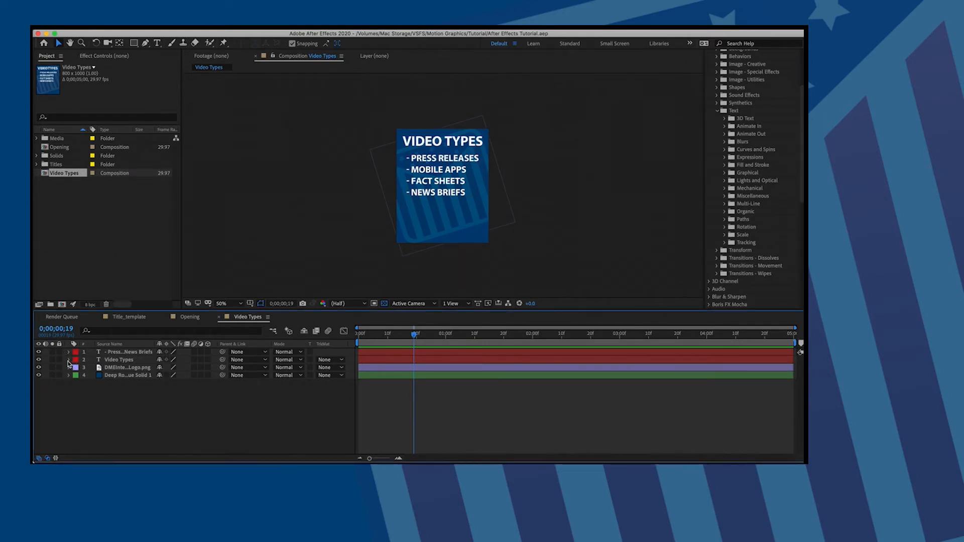
{"action": "left_click_drag", "start_coordinate": [412, 333], "coordinate": [351, 328]}
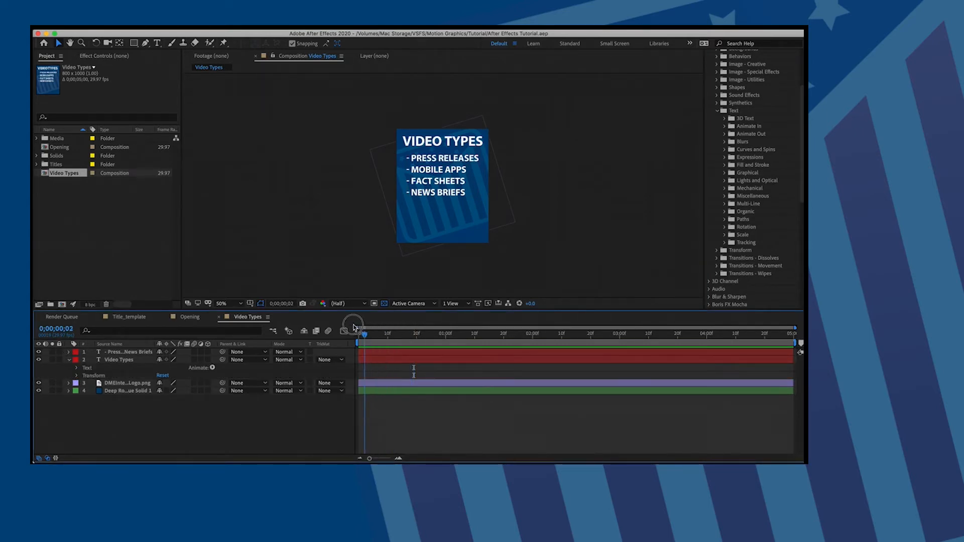
{"action": "left_click", "coordinate": [402, 361]}
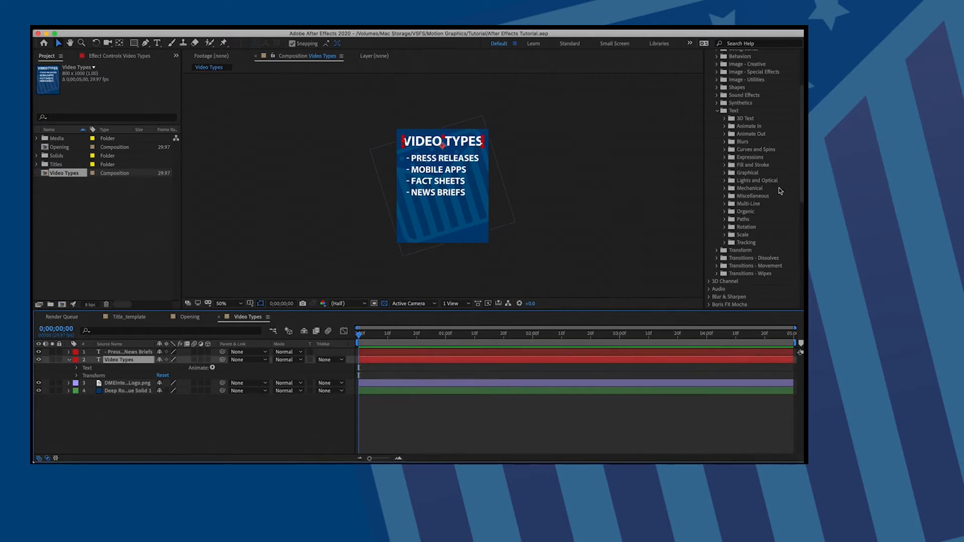
{"action": "left_click", "coordinate": [724, 126]}
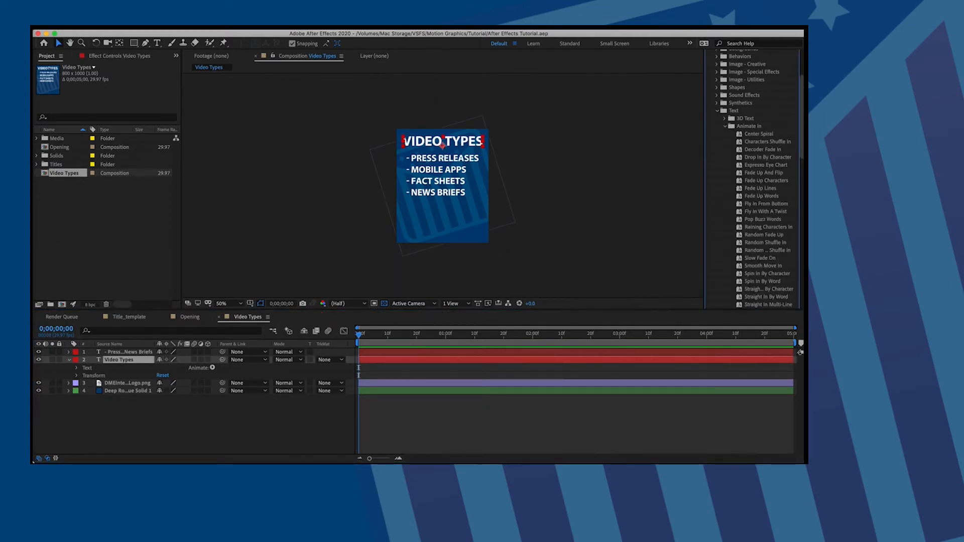
{"action": "scroll", "coordinate": [760, 226], "scroll_direction": "down", "scroll_amount": 5}
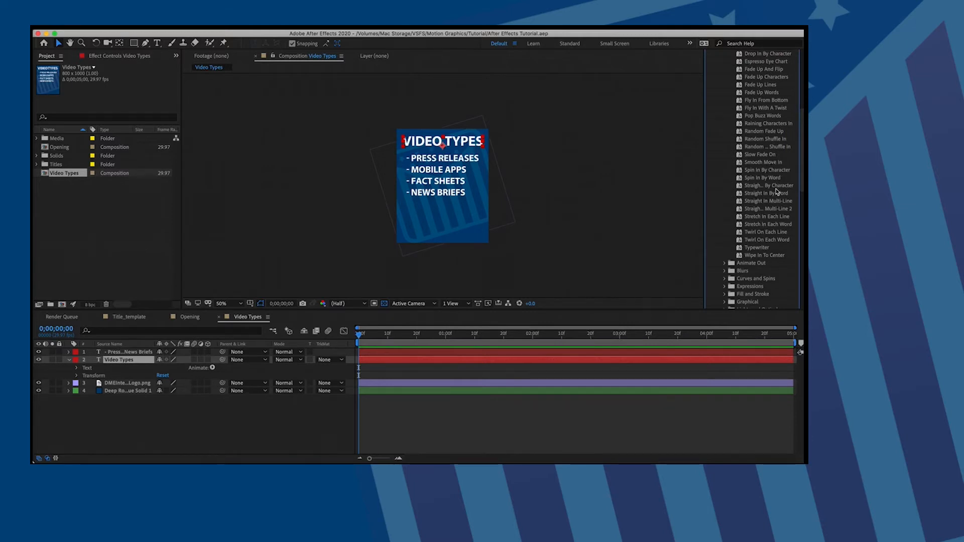
{"action": "left_click_drag", "start_coordinate": [759, 249], "coordinate": [385, 361]}
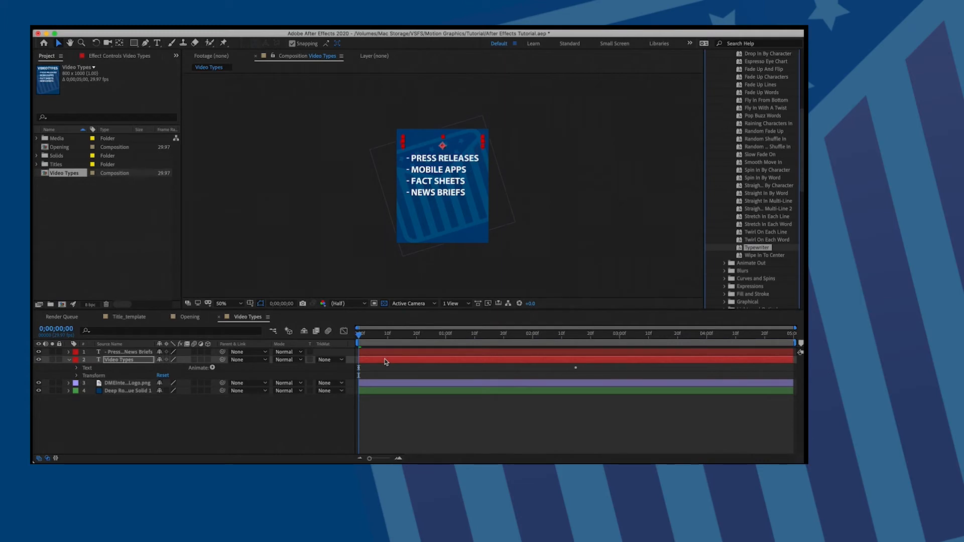
{"action": "key", "text": "space"}
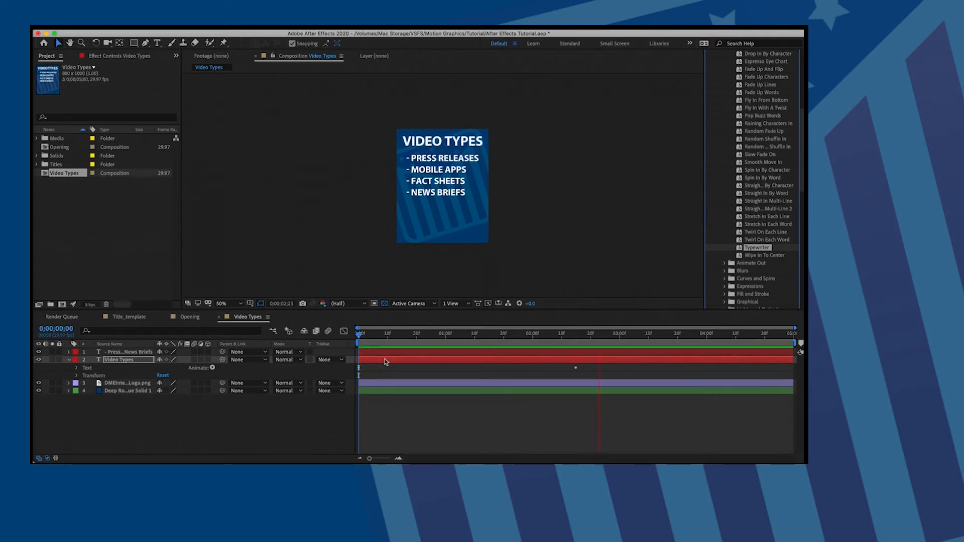
{"action": "left_click", "coordinate": [584, 335]}
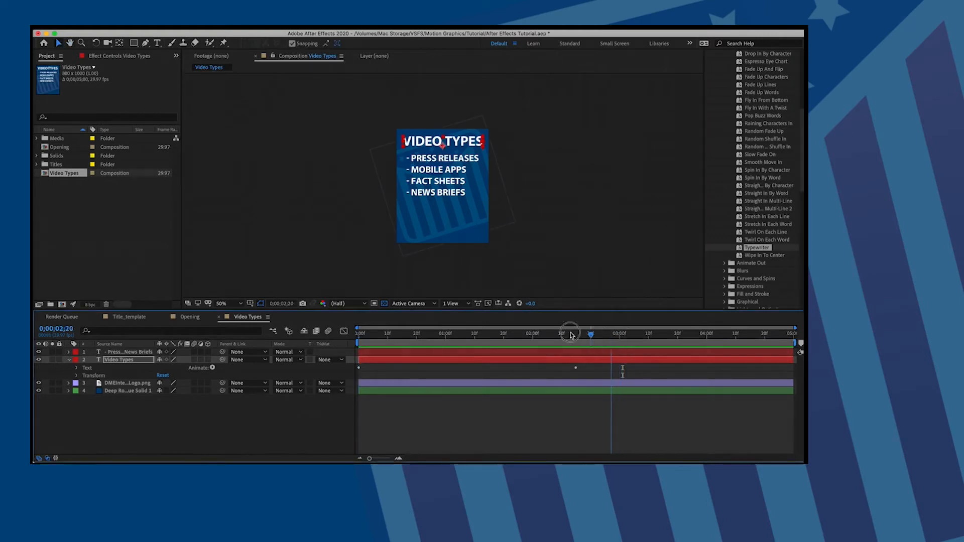
- Move the last Start keyframe of the title's Range Selector 1 to 0;00;01;00 to speed up the typing
{"action": "left_click", "coordinate": [446, 334]}
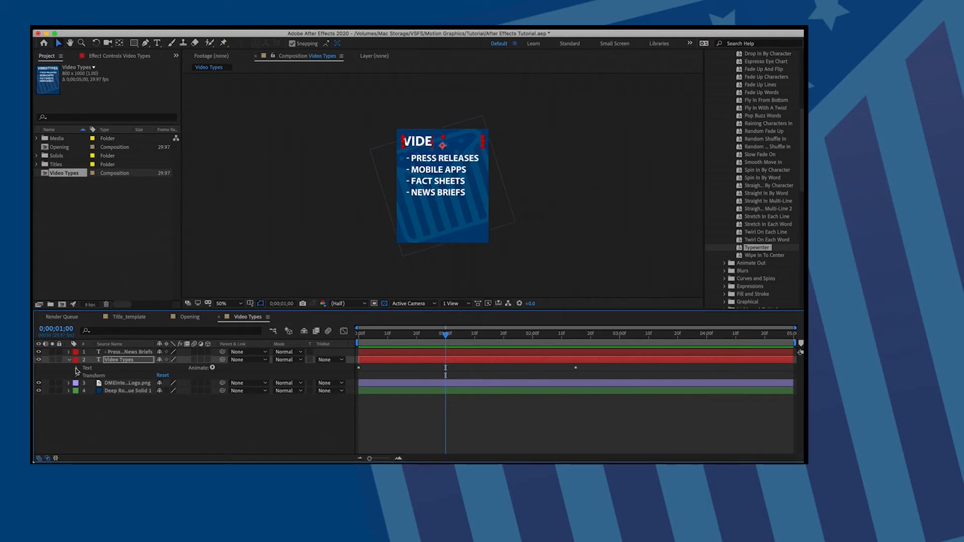
{"action": "left_click", "coordinate": [77, 368]}
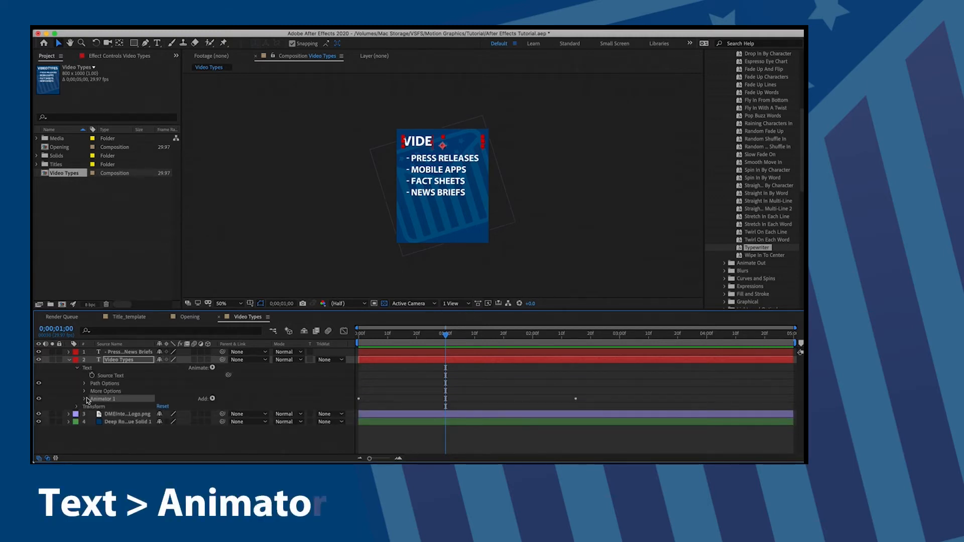
{"action": "left_click", "coordinate": [85, 398]}
{"action": "left_click", "coordinate": [93, 407]}
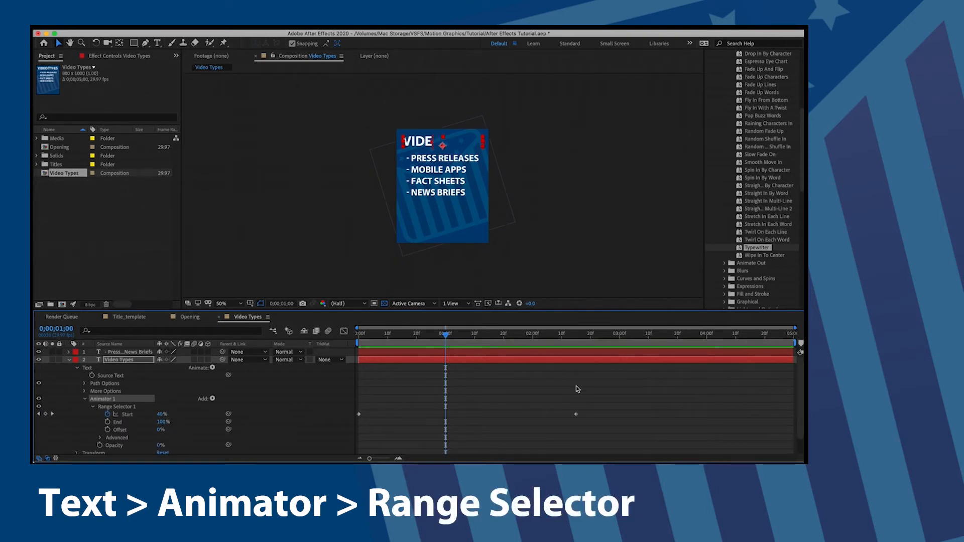
{"action": "left_click_drag", "start_coordinate": [576, 416], "coordinate": [446, 419]}
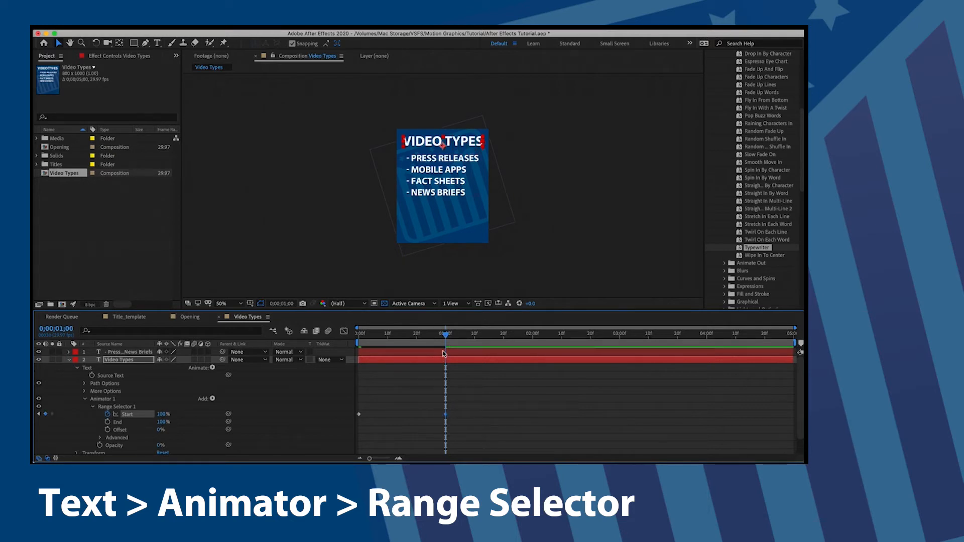
- Look over the Range Selector's Advanced options and preview the faster title animation from 0;00;00;00
{"action": "scroll", "coordinate": [133, 420], "scroll_direction": "down", "scroll_amount": 2}
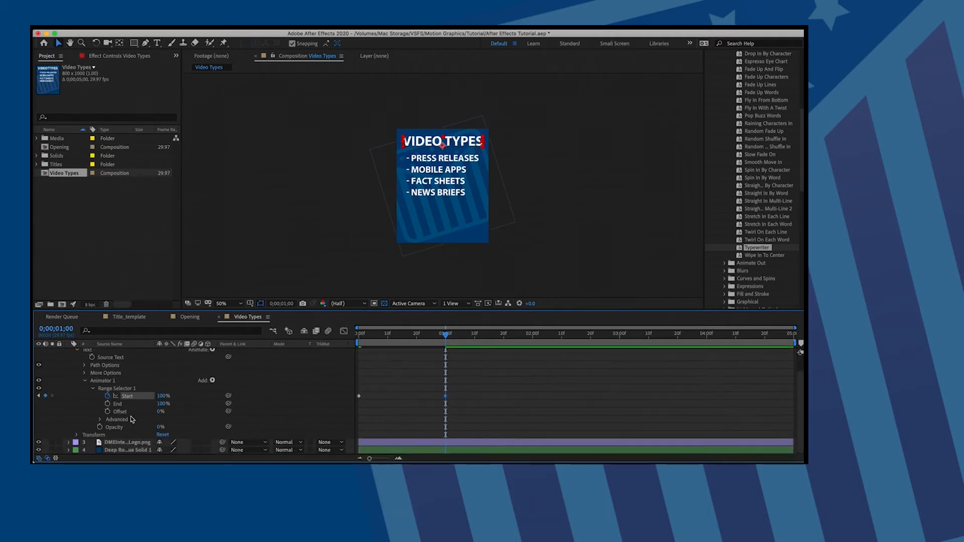
{"action": "left_click", "coordinate": [100, 419]}
{"action": "scroll", "coordinate": [100, 424], "scroll_direction": "down", "scroll_amount": 4}
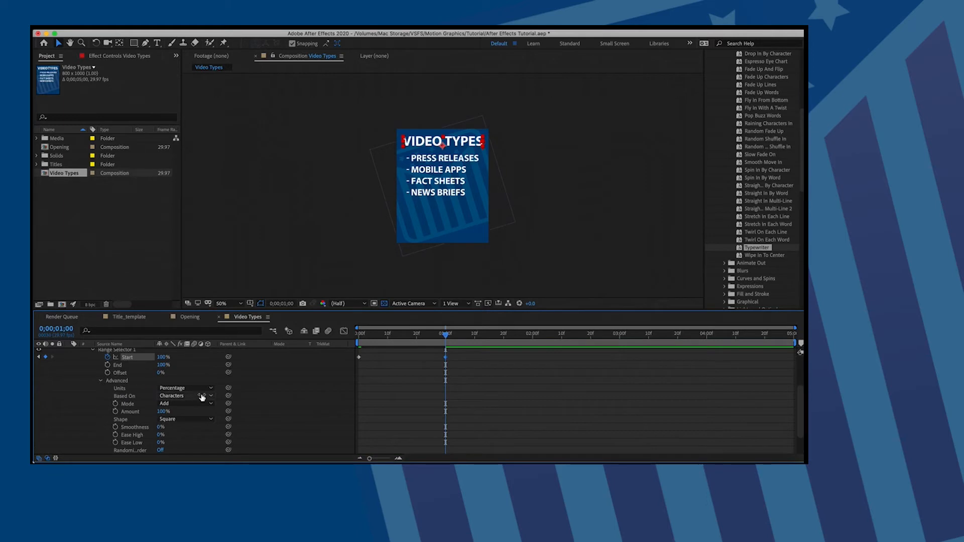
{"action": "left_click", "coordinate": [101, 381]}
{"action": "left_click_drag", "start_coordinate": [445, 333], "coordinate": [296, 323]}
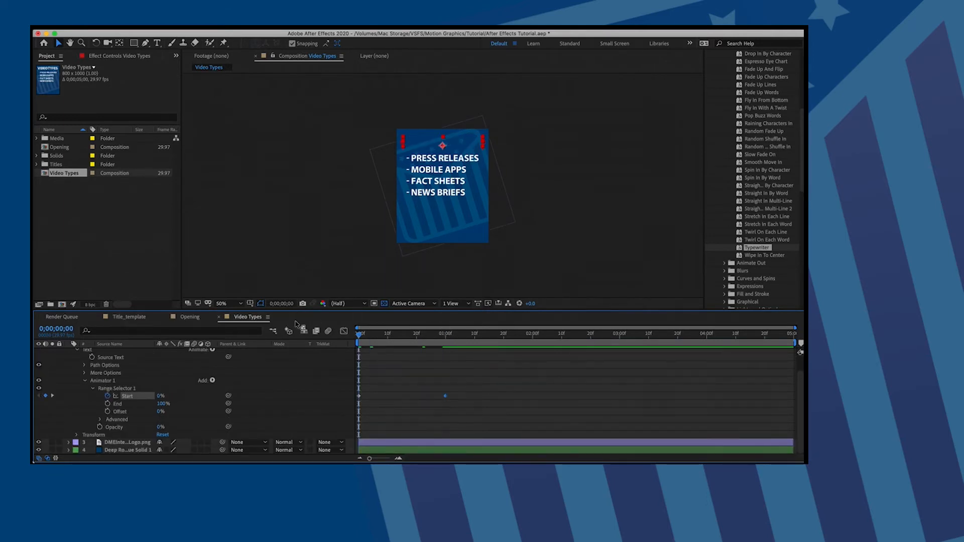
{"action": "key", "text": "space"}
{"action": "key", "text": "space"}
- Apply the Stretch In Each Line text preset to the bulleted list layer, starting at 0;00;01;00
{"action": "scroll", "coordinate": [84, 388], "scroll_direction": "up", "scroll_amount": 2}
{"action": "left_click", "coordinate": [69, 360]}
{"action": "left_click", "coordinate": [69, 352]}
{"action": "left_click_drag", "start_coordinate": [559, 334], "coordinate": [445, 336]}
{"action": "left_click", "coordinate": [480, 353]}
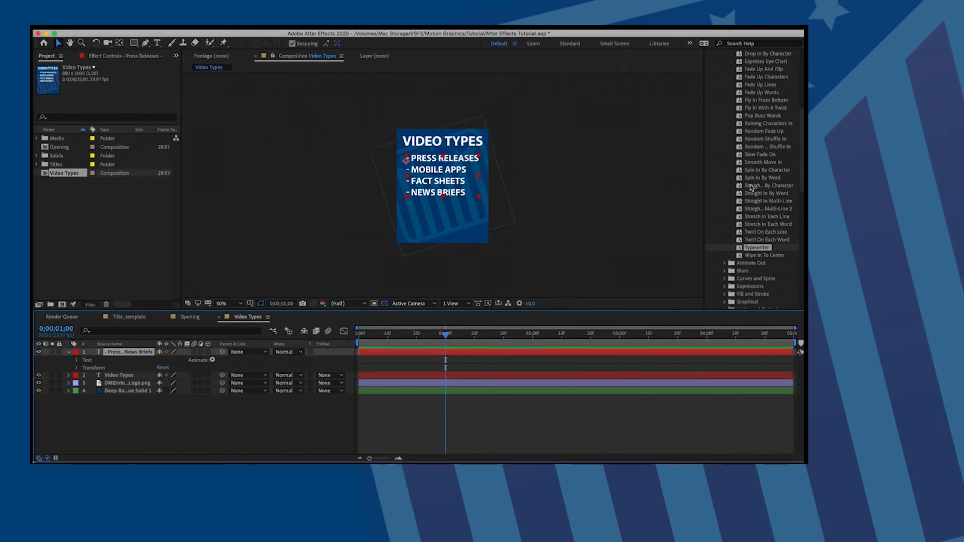
{"action": "scroll", "coordinate": [777, 202], "scroll_direction": "up", "scroll_amount": 3}
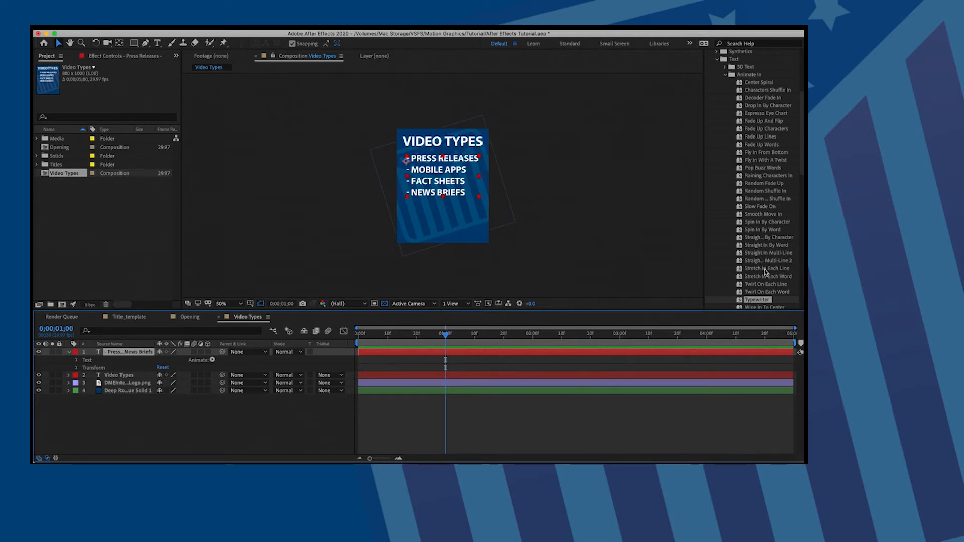
{"action": "left_click_drag", "start_coordinate": [765, 272], "coordinate": [460, 354]}
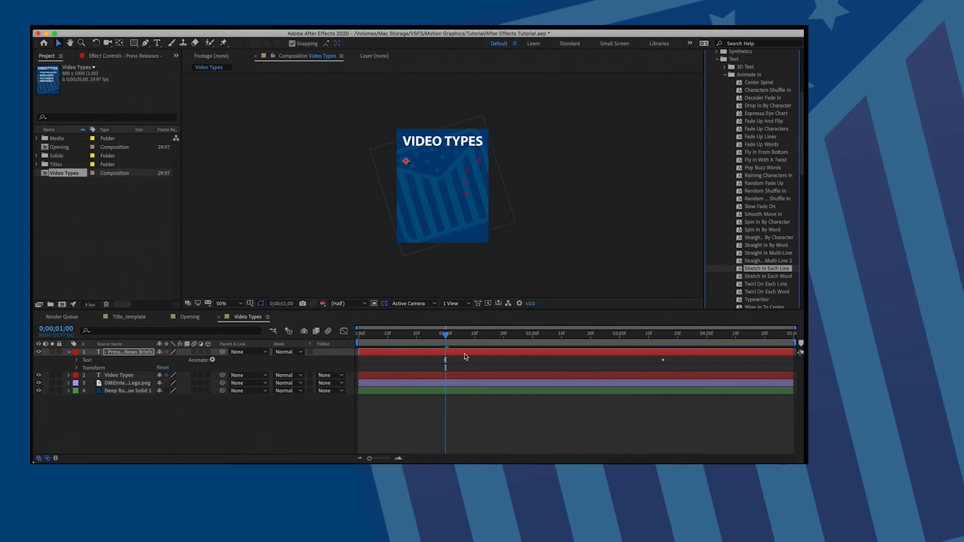
- Move the last Offset keyframe of the bulleted list's Range Selector 1 to 0;00;03;00
{"action": "left_click", "coordinate": [76, 361]}
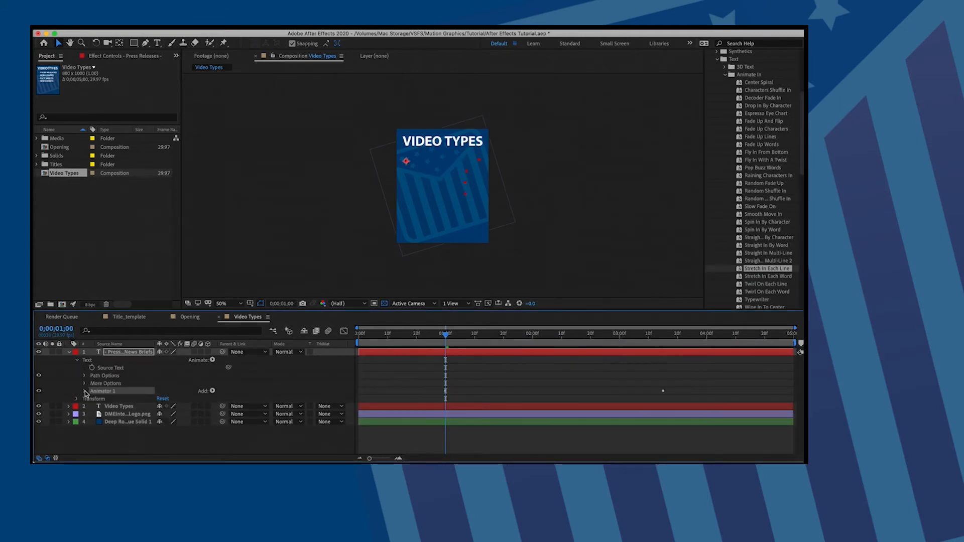
{"action": "left_click", "coordinate": [84, 391]}
{"action": "left_click", "coordinate": [92, 399]}
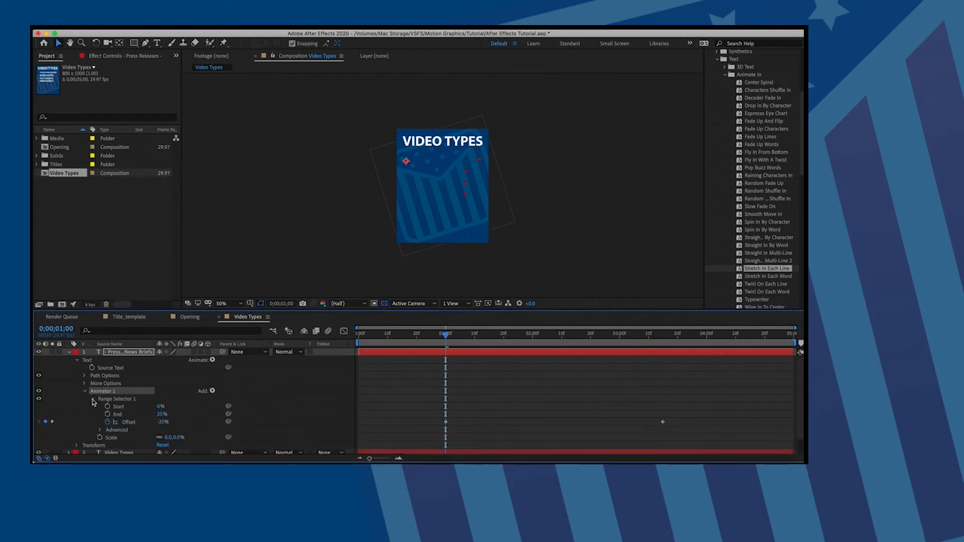
{"action": "left_click_drag", "start_coordinate": [446, 335], "coordinate": [619, 336]}
{"action": "left_click_drag", "start_coordinate": [662, 422], "coordinate": [620, 427]}
- Preview the Video Types animation from 0;00;00;00 and collapse the bulleted list's Text properties
{"action": "left_click_drag", "start_coordinate": [619, 333], "coordinate": [446, 333]}
{"action": "key", "text": "space"}
{"action": "key", "text": "space"}
{"action": "key", "text": "Home"}
{"action": "key", "text": "space"}
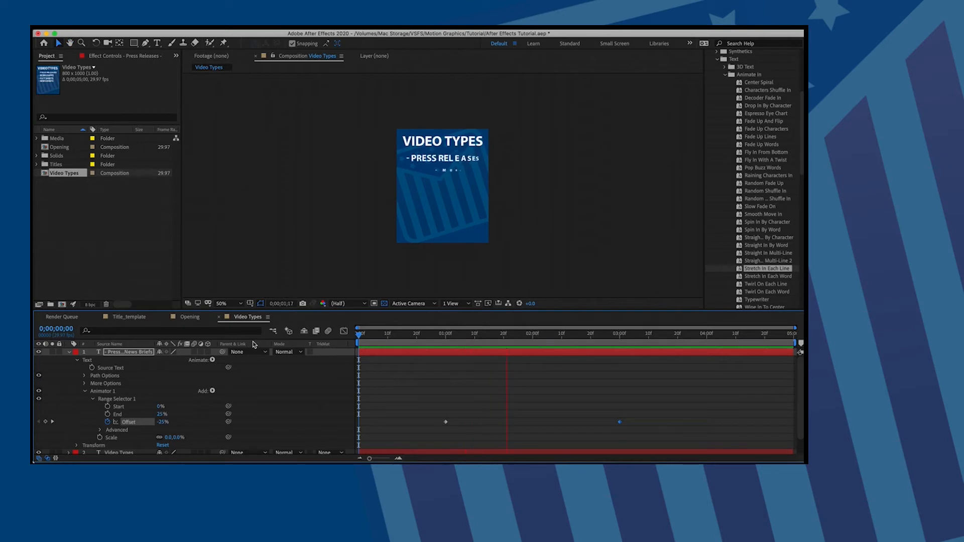
{"action": "key", "text": "space"}
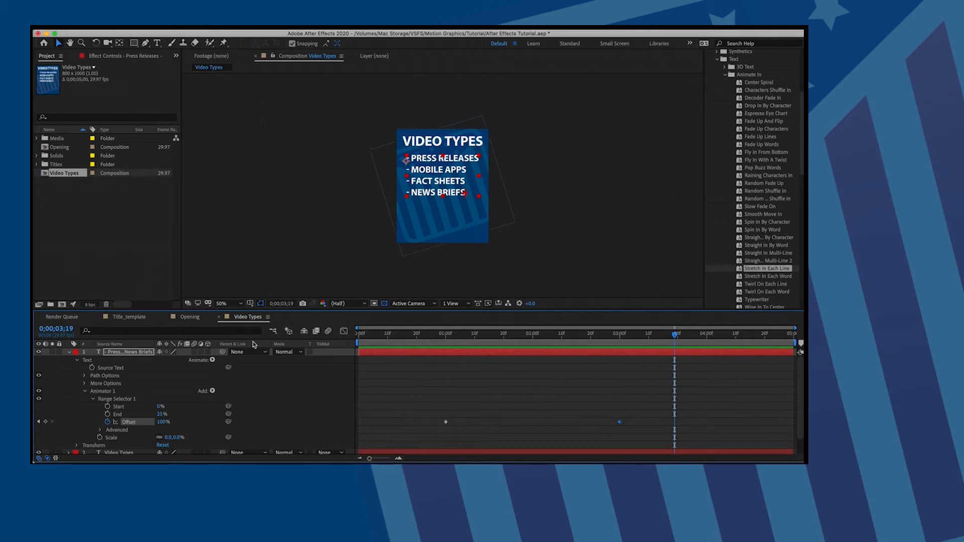
{"action": "left_click", "coordinate": [78, 360]}
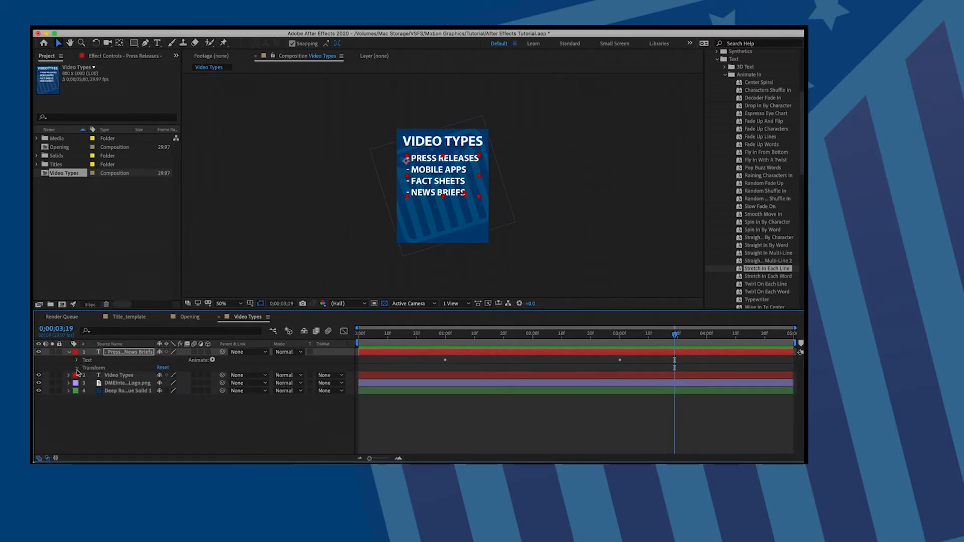
{"action": "left_click", "coordinate": [78, 368]}
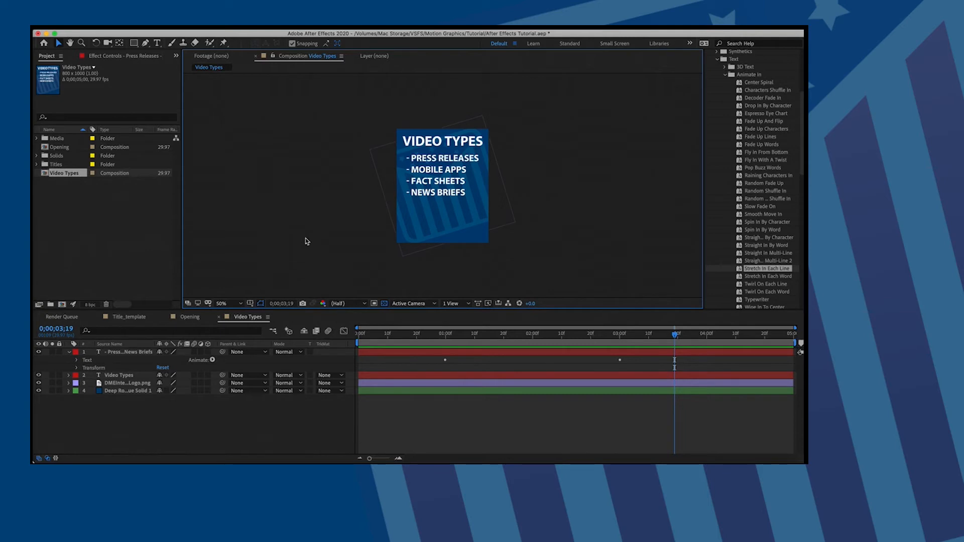
- Import Character_Veteran.ai from the Media folder in Finder as a Composition with Document Size footage dimensions
{"action": "left_click", "coordinate": [69, 459]}
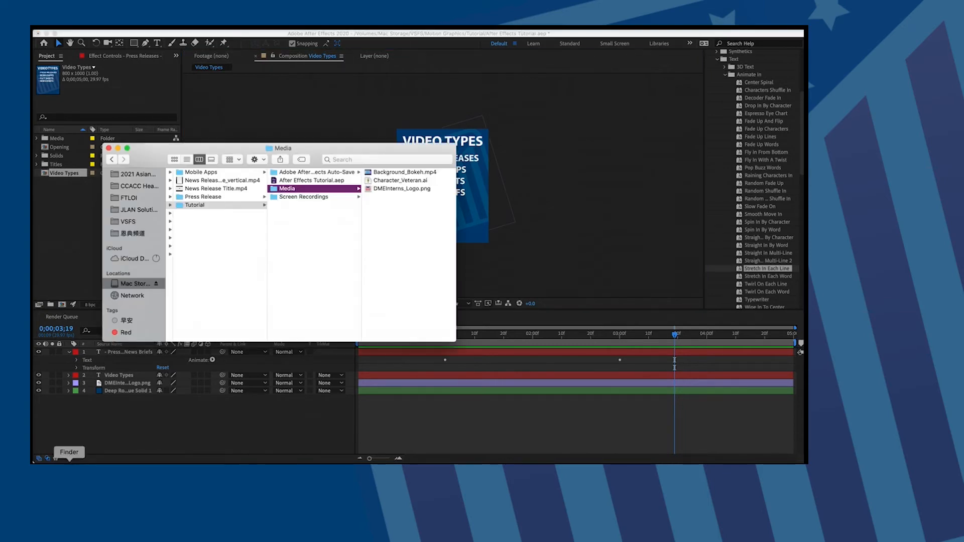
{"action": "left_click_drag", "start_coordinate": [405, 184], "coordinate": [76, 201]}
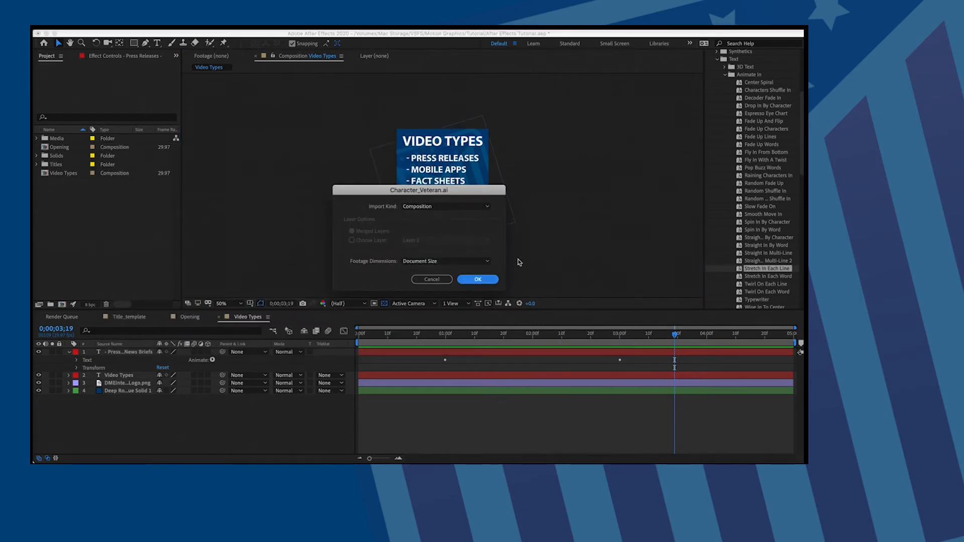
{"action": "left_click", "coordinate": [487, 280]}
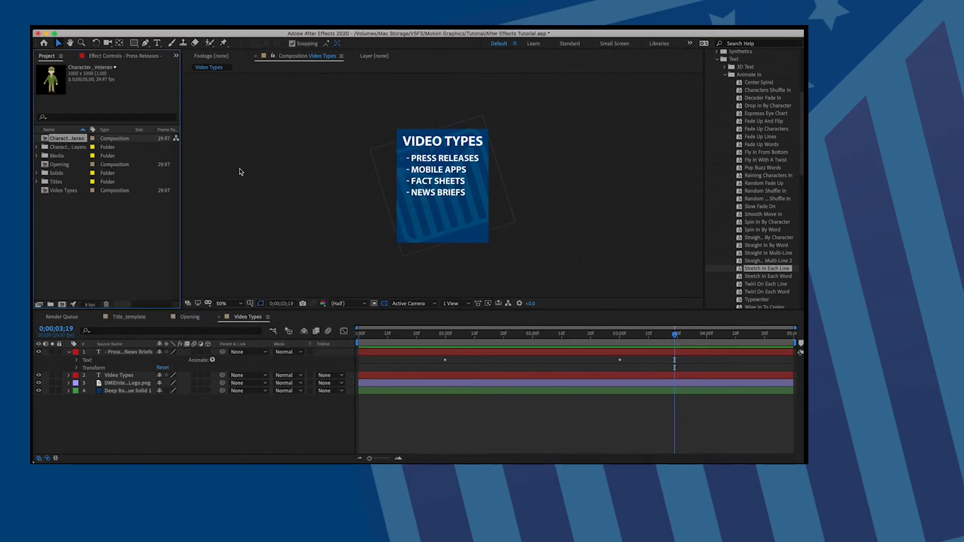
- Open the Character_Veteran composition and expand the Transform properties of the Upper Arm and Hand layers
{"action": "double_click", "coordinate": [64, 139]}
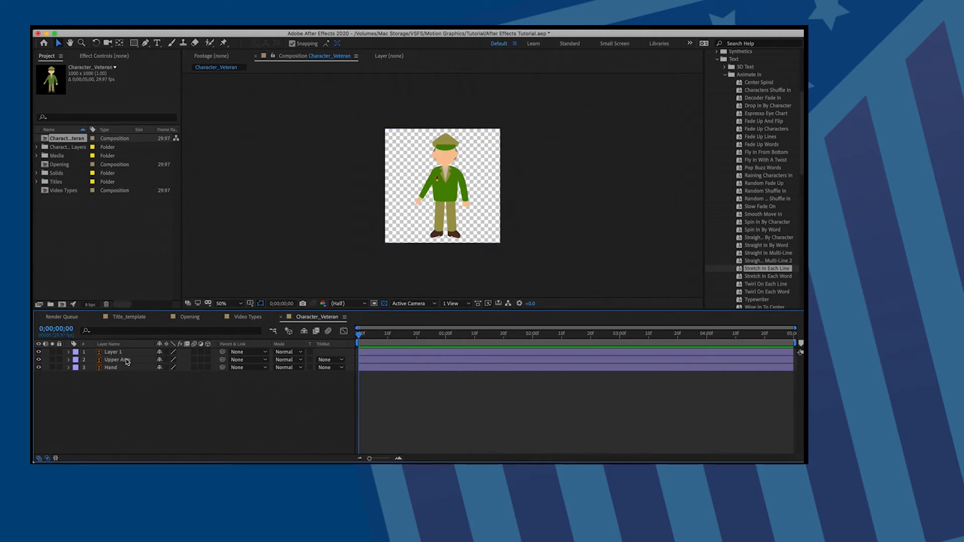
{"action": "left_click", "coordinate": [69, 368]}
{"action": "left_click", "coordinate": [69, 360]}
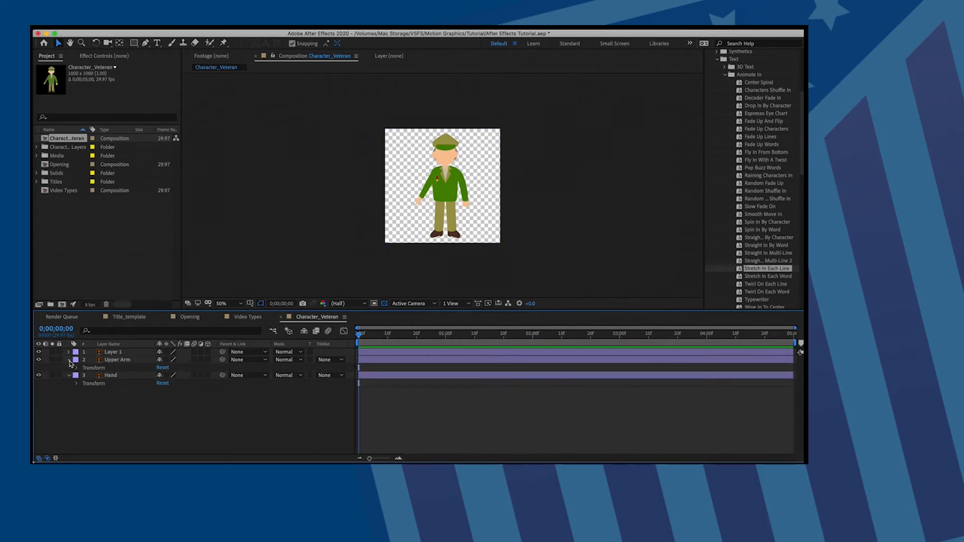
{"action": "left_click", "coordinate": [77, 367]}
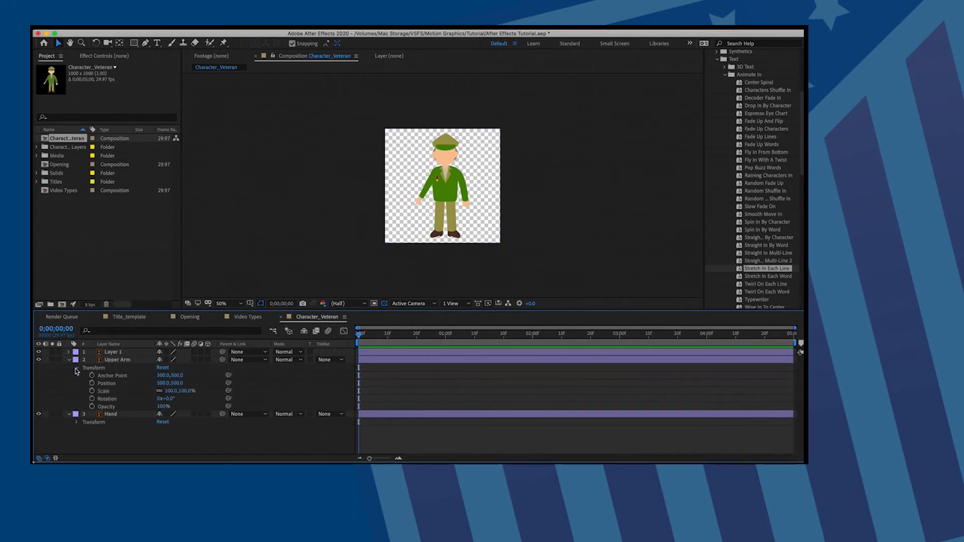
{"action": "left_click", "coordinate": [76, 421]}
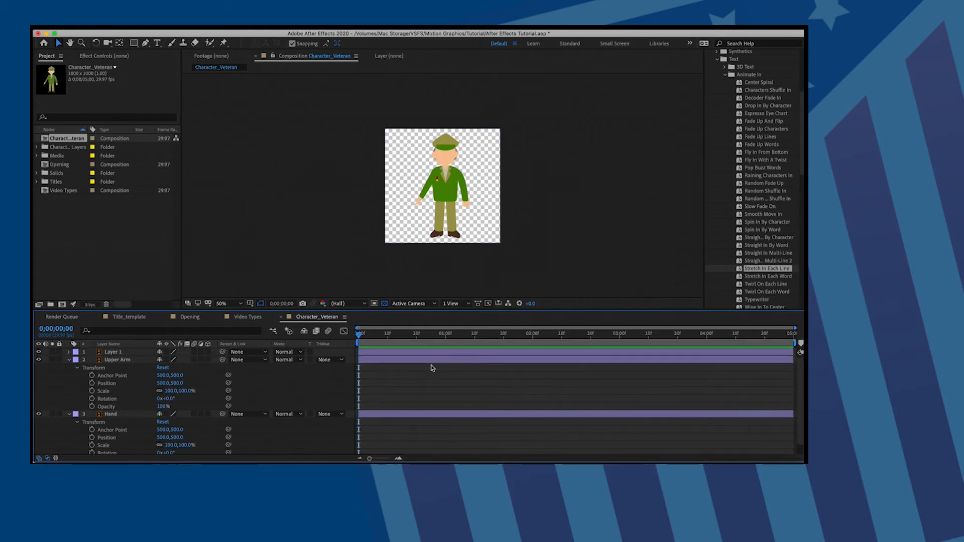
- Move the Upper Arm layer's anchor point to the character's shoulder, at about 416, 388
{"action": "left_click", "coordinate": [415, 360]}
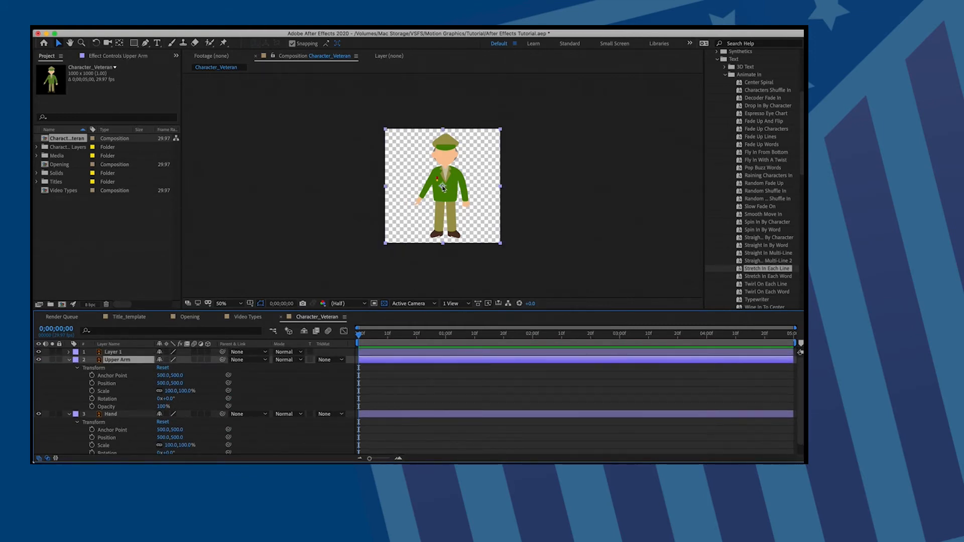
{"action": "key", "text": "y"}
{"action": "mouse_move", "coordinate": [442, 187]}
{"action": "left_mouse_down"}
{"action": "mouse_move", "coordinate": [442, 175]}
{"action": "mouse_move", "coordinate": [422, 173]}
{"action": "mouse_move", "coordinate": [433, 175]}
{"action": "left_mouse_up"}
{"action": "key", "text": "v"}
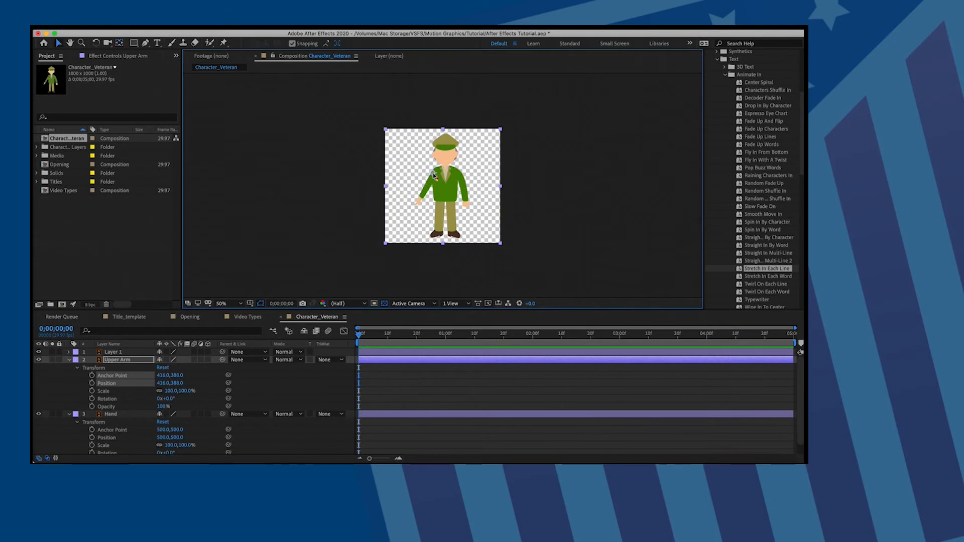
- Move the Hand layer's anchor point to the character's elbow, at about 364, 500
{"action": "left_click", "coordinate": [394, 415]}
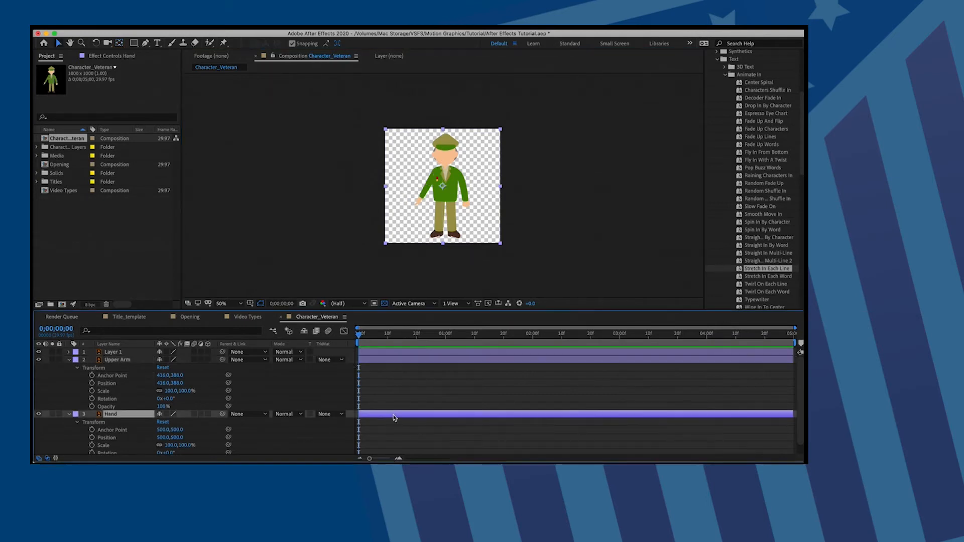
{"action": "key", "text": "y"}
{"action": "mouse_move", "coordinate": [445, 189]}
{"action": "left_mouse_down"}
{"action": "mouse_move", "coordinate": [418, 191]}
{"action": "mouse_move", "coordinate": [429, 195]}
{"action": "left_mouse_up"}
{"action": "key", "text": "v"}
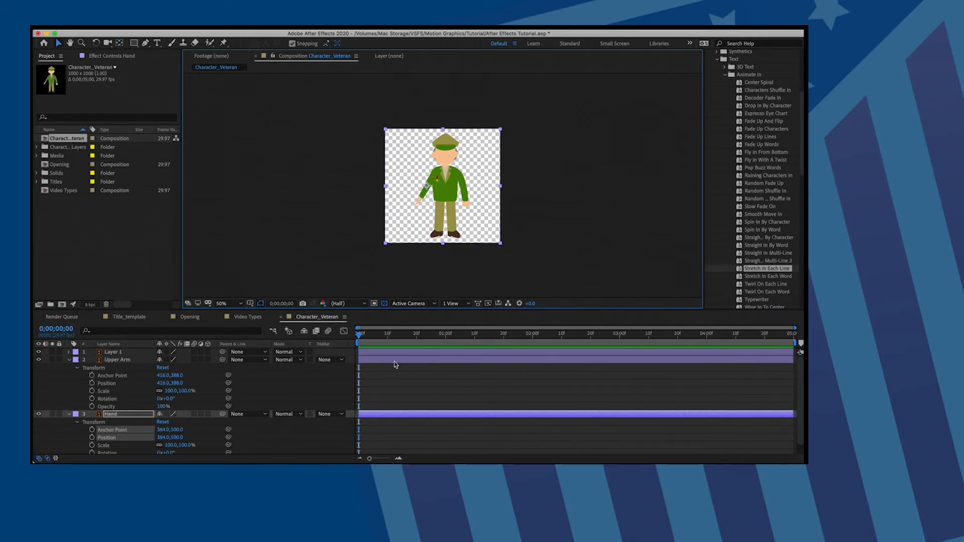
- Add a starting Rotation keyframe to the Upper Arm layer at 0 seconds and move the playhead to 1 second
{"action": "left_click", "coordinate": [360, 335]}
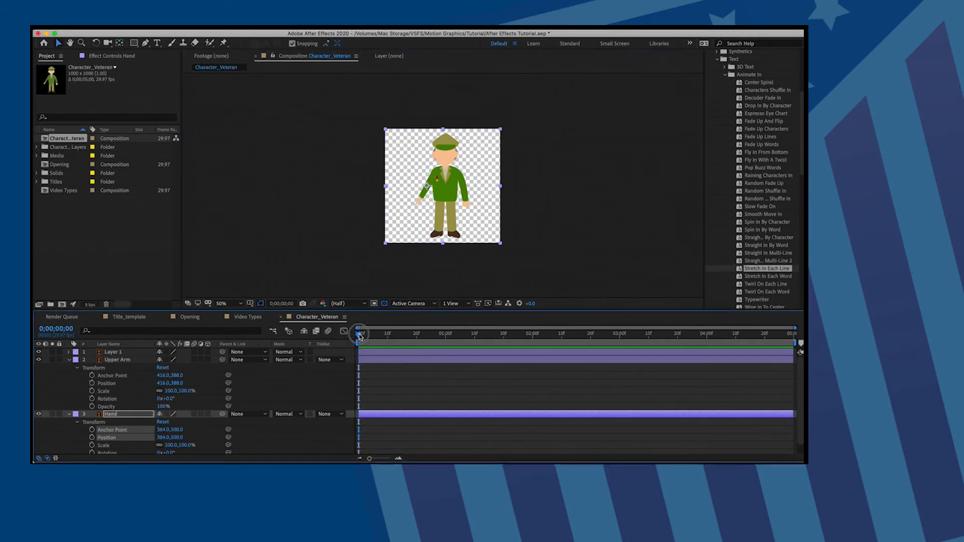
{"action": "left_click", "coordinate": [92, 398]}
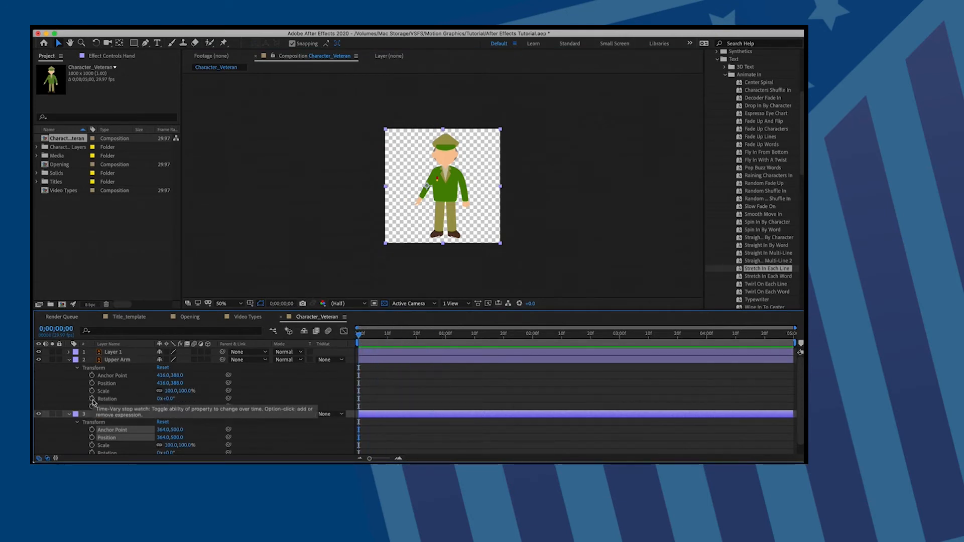
{"action": "left_click", "coordinate": [358, 335]}
{"action": "left_click_drag", "start_coordinate": [358, 335], "coordinate": [444, 330]}
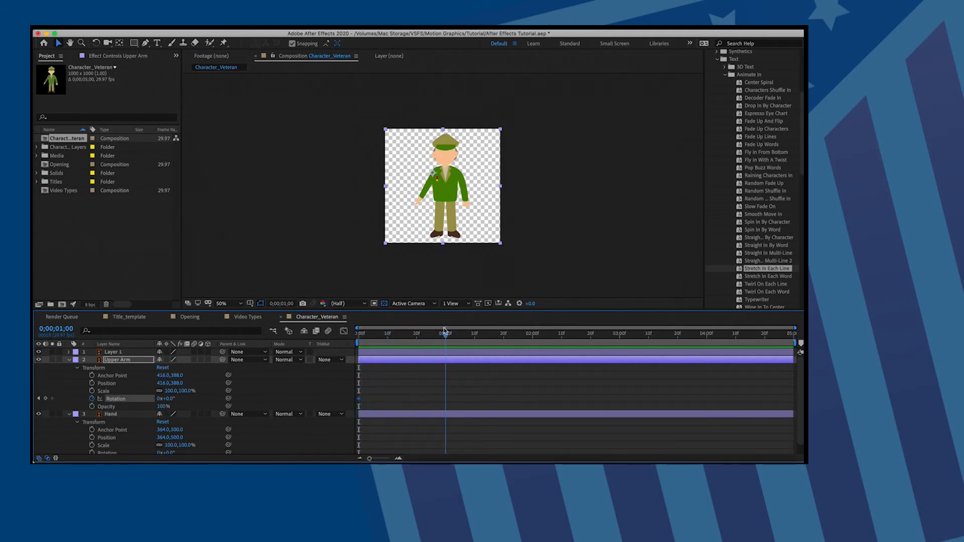
- Try rotating the Upper Arm layer to 82° without linking the Hand layer, and undo the rotation
{"action": "left_click_drag", "start_coordinate": [167, 399], "coordinate": [217, 409]}
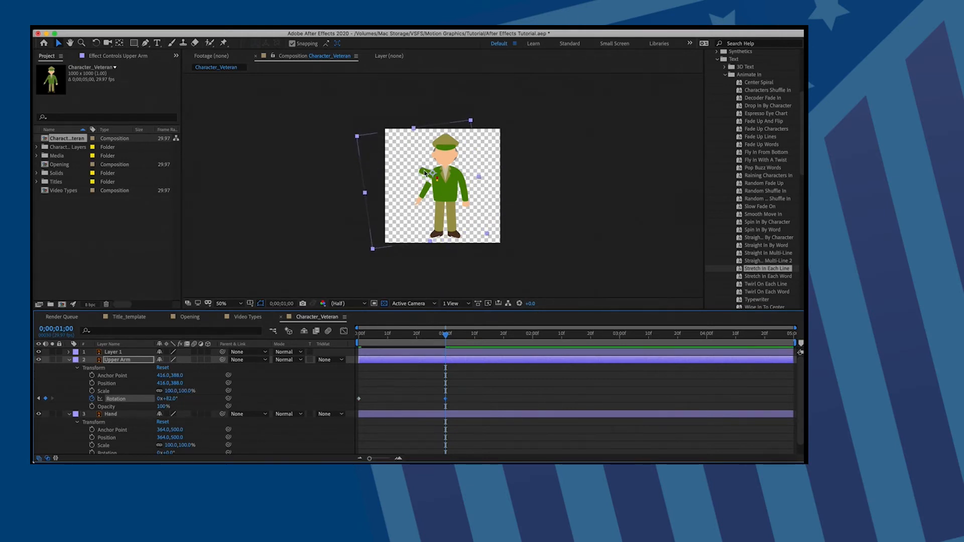
{"action": "key", "text": "super+z"}
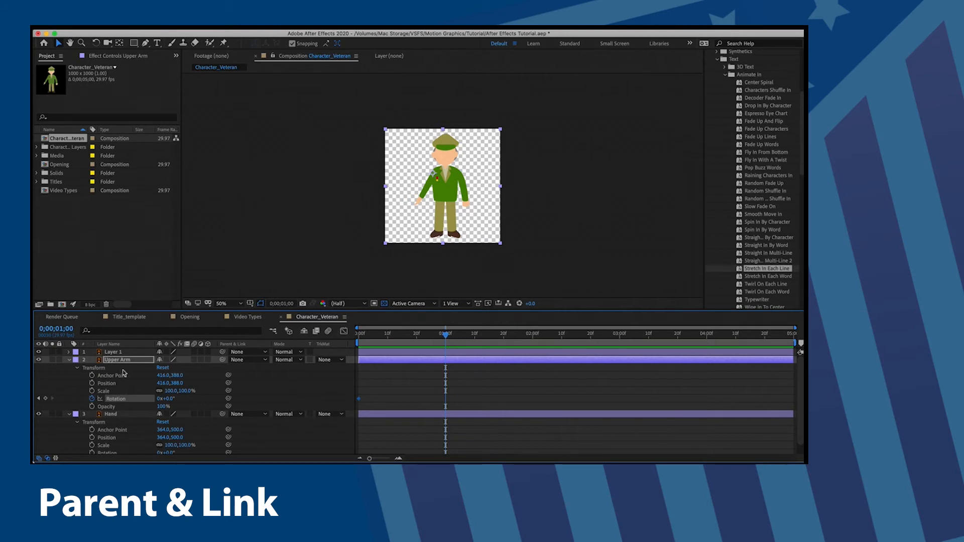
- Parent the Hand layer to Upper Arm and test the link by rotating the upper arm at 1 second
{"action": "left_click", "coordinate": [255, 416]}
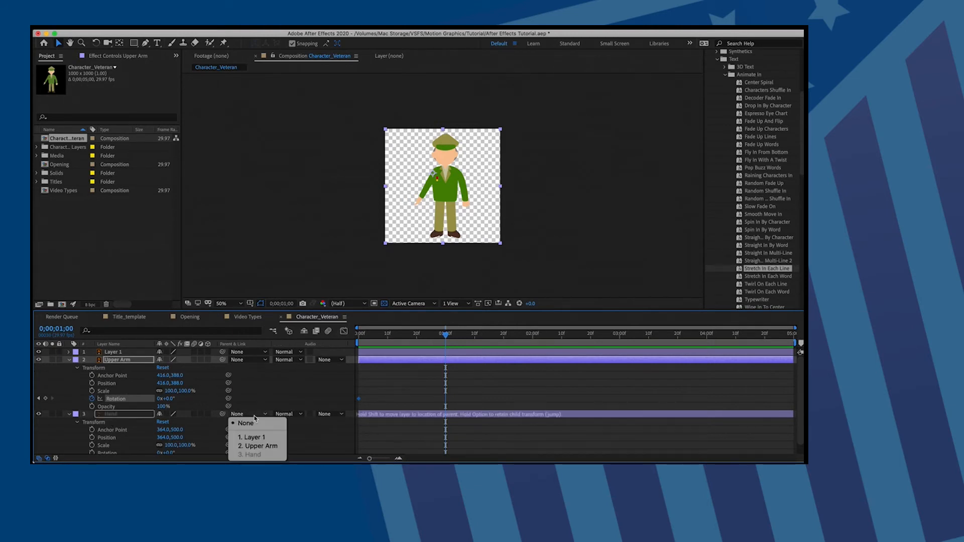
{"action": "left_click", "coordinate": [264, 446]}
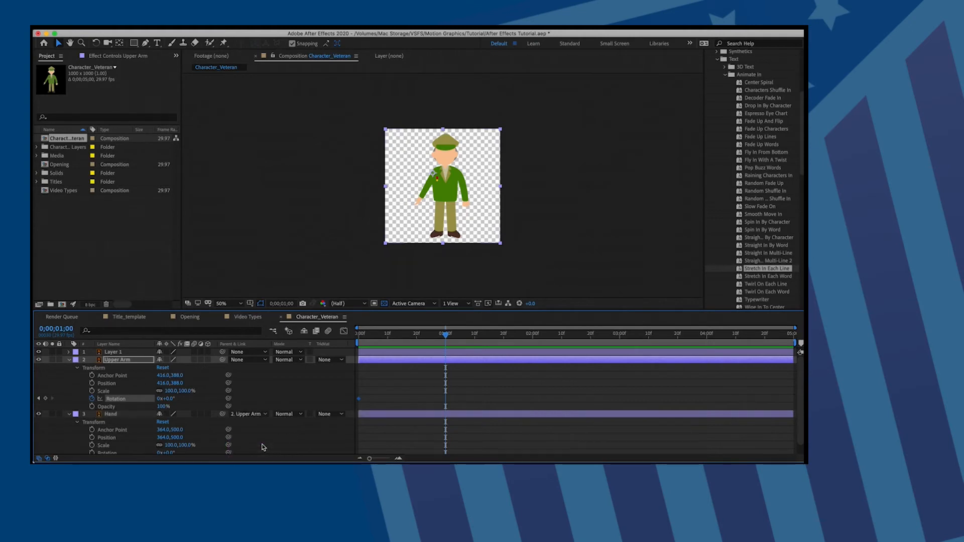
{"action": "left_click_drag", "start_coordinate": [167, 399], "coordinate": [183, 411]}
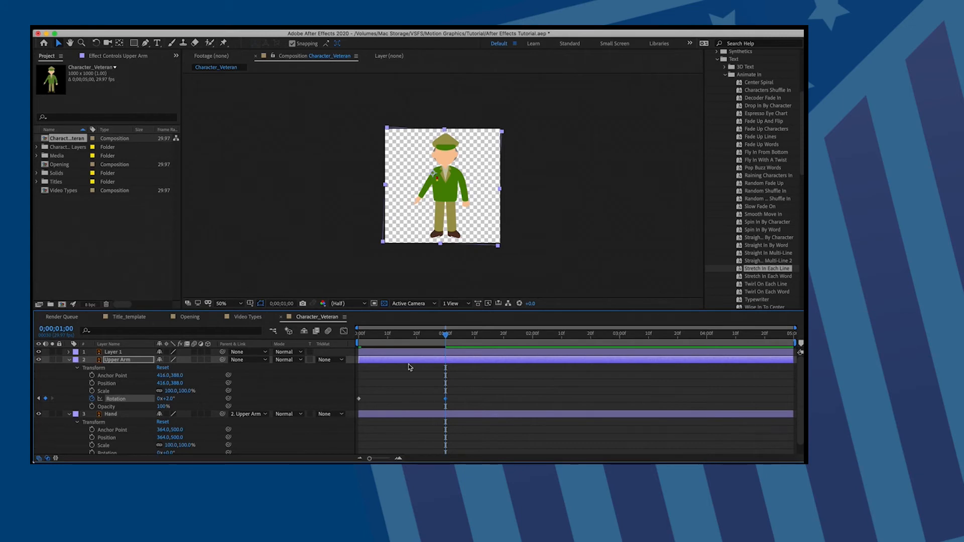
- Set the Hand layer's parent to None and rotate the Upper Arm layer to 81° at 1 second
{"action": "left_click", "coordinate": [248, 414]}
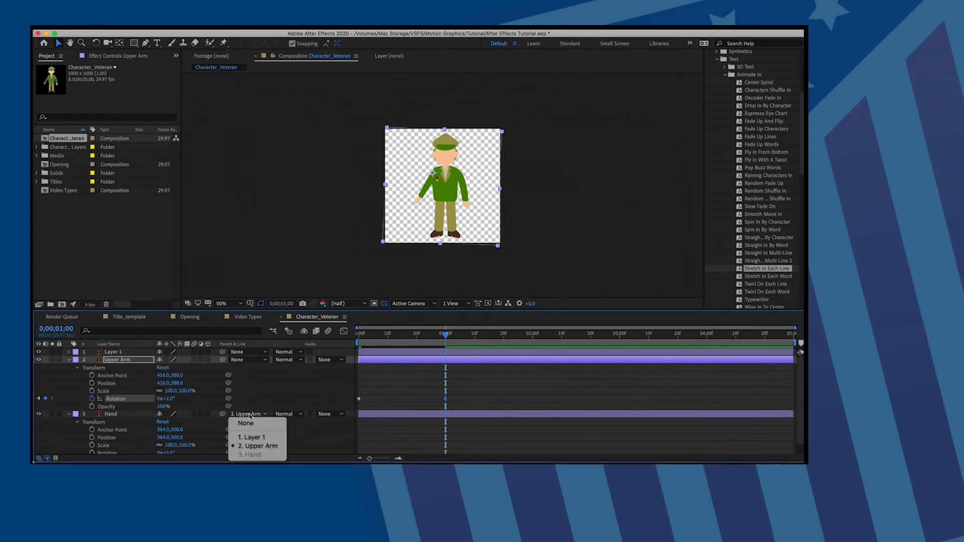
{"action": "left_click", "coordinate": [246, 424]}
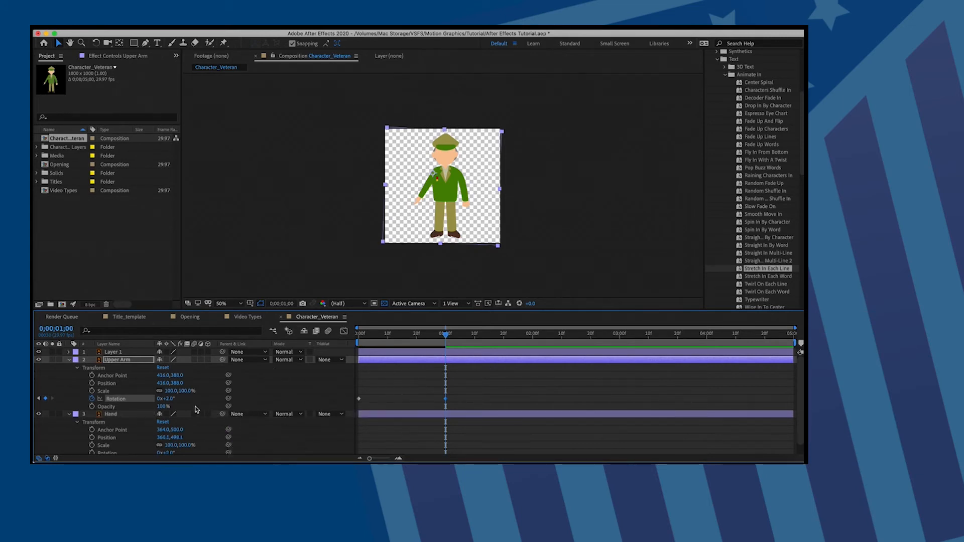
{"action": "left_click_drag", "start_coordinate": [168, 399], "coordinate": [207, 403]}
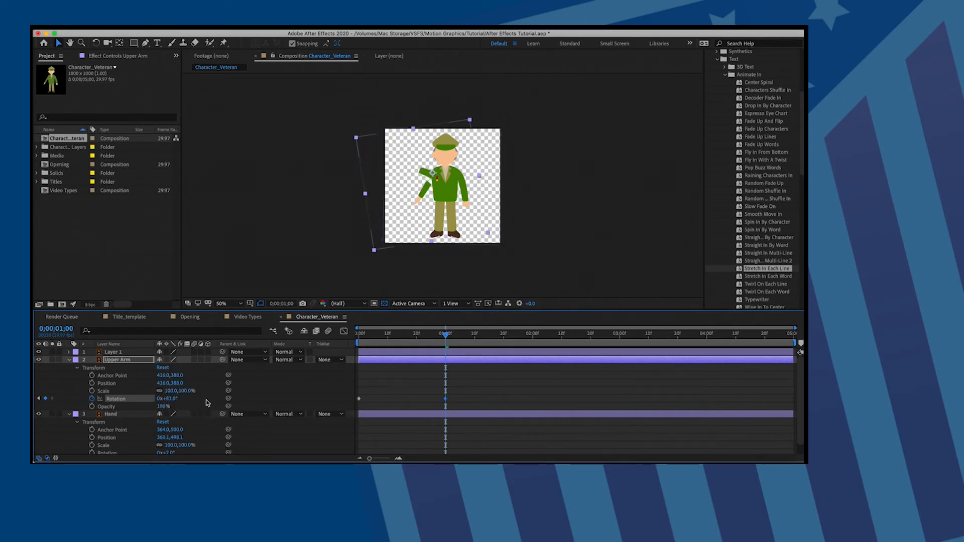
- Try parenting the Hand layer to the already rotated Upper Arm and rotating it further, and undo back to the slightly rotated, unlinked arm
{"action": "left_click", "coordinate": [256, 414]}
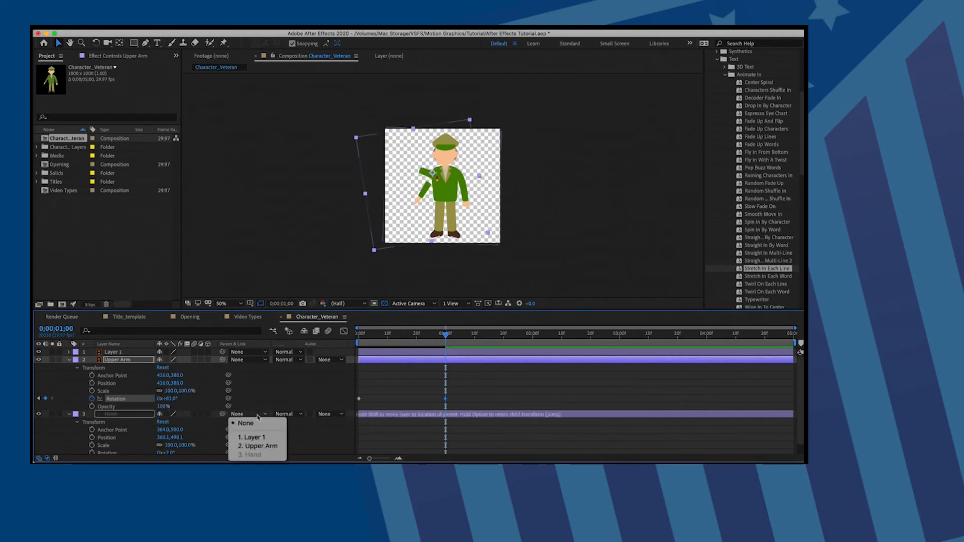
{"action": "left_click", "coordinate": [254, 446]}
{"action": "left_click_drag", "start_coordinate": [171, 400], "coordinate": [195, 419]}
{"action": "key", "text": "super+z"}
{"action": "key", "text": "super+z"}
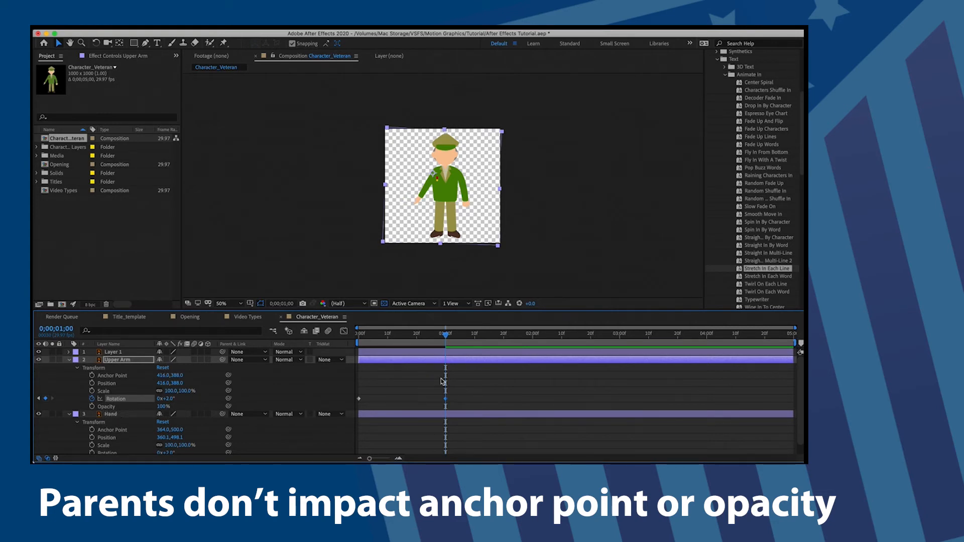
- Parent the Hand layer to Upper Arm and raise the arm by setting Upper Arm's Rotation to about 85° at 1 second
{"action": "left_click", "coordinate": [248, 413]}
{"action": "left_click", "coordinate": [251, 449]}
{"action": "left_click_drag", "start_coordinate": [168, 398], "coordinate": [209, 399]}
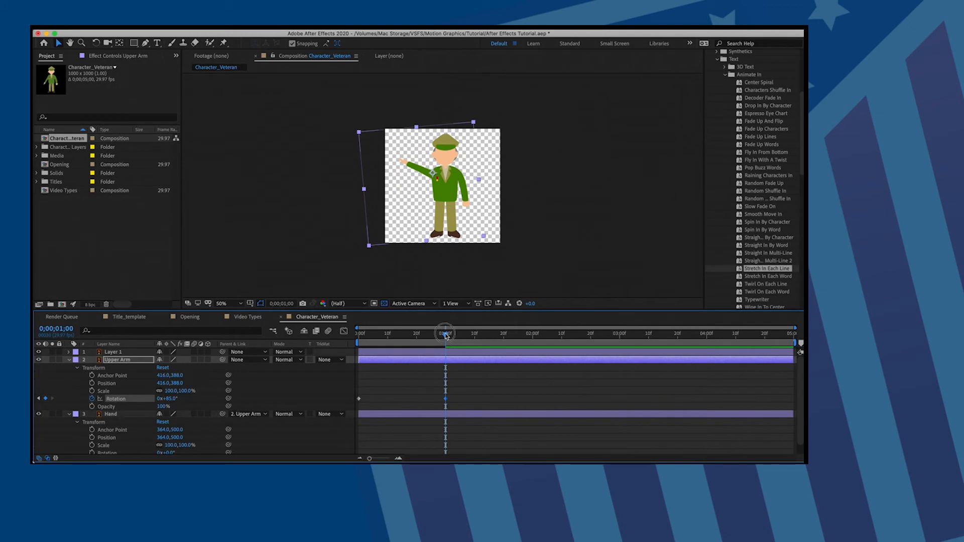
- Keyframe the Hand layer's Rotation from 0° at the start to 105° at 1 second to form a salute
{"action": "left_click_drag", "start_coordinate": [446, 336], "coordinate": [359, 334]}
{"action": "scroll", "coordinate": [140, 419], "scroll_direction": "down", "scroll_amount": 1}
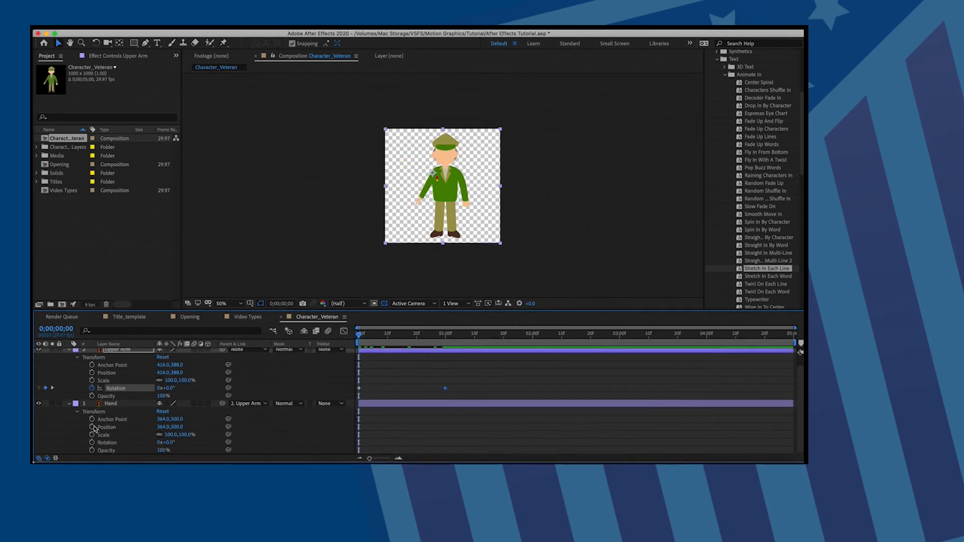
{"action": "left_click", "coordinate": [93, 442]}
{"action": "left_click_drag", "start_coordinate": [358, 334], "coordinate": [444, 326]}
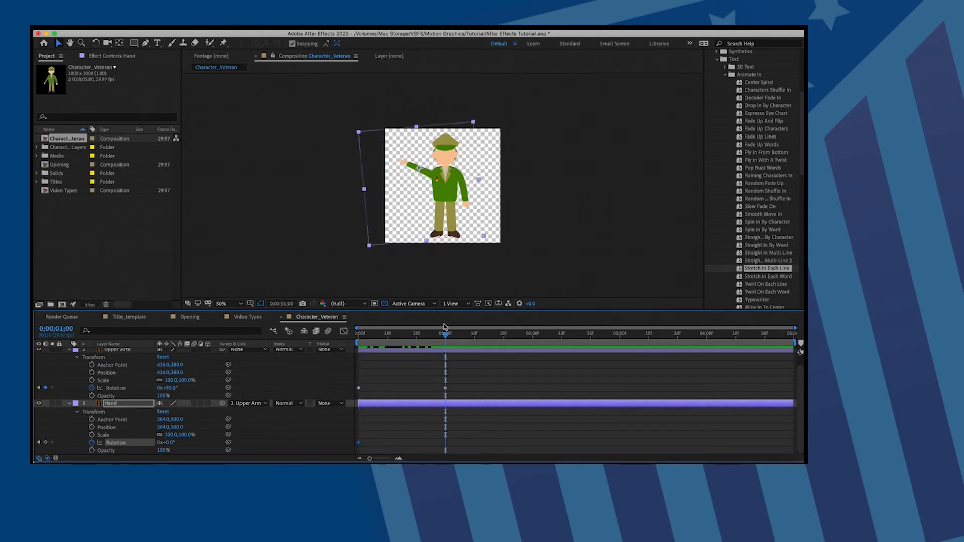
{"action": "left_click_drag", "start_coordinate": [167, 442], "coordinate": [224, 445]}
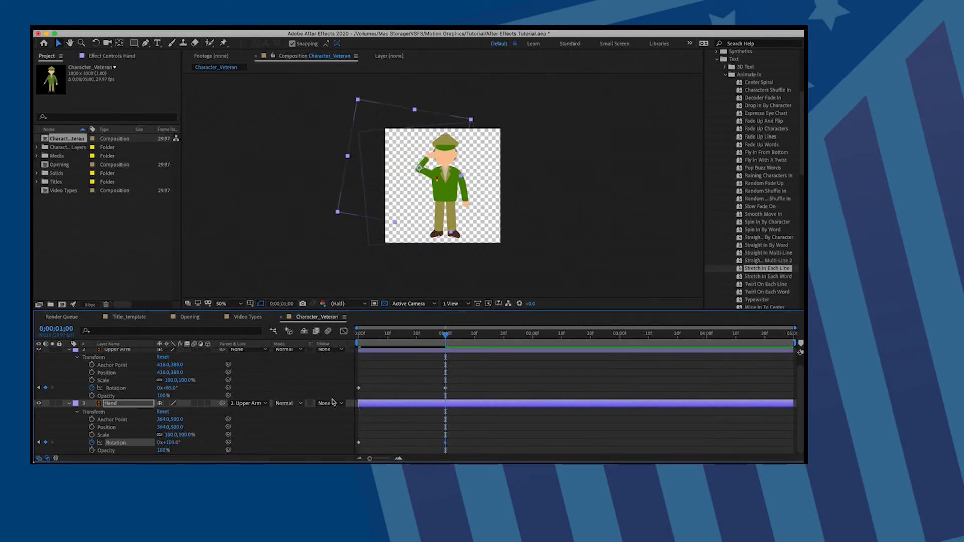
- Play back the salute animation and return the playhead to the start of the Character_Veteran composition
{"action": "key", "text": "Home"}
{"action": "key", "text": "space"}
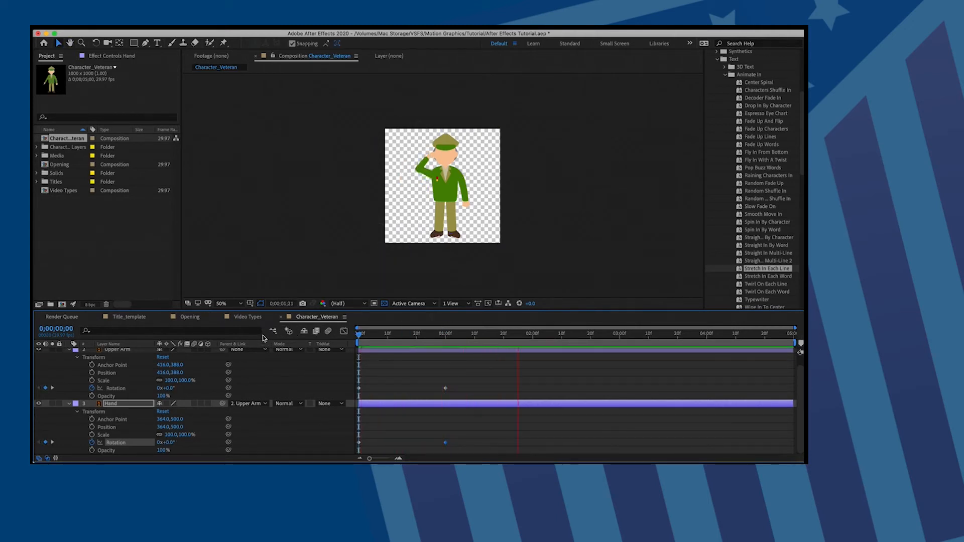
{"action": "left_click", "coordinate": [556, 332]}
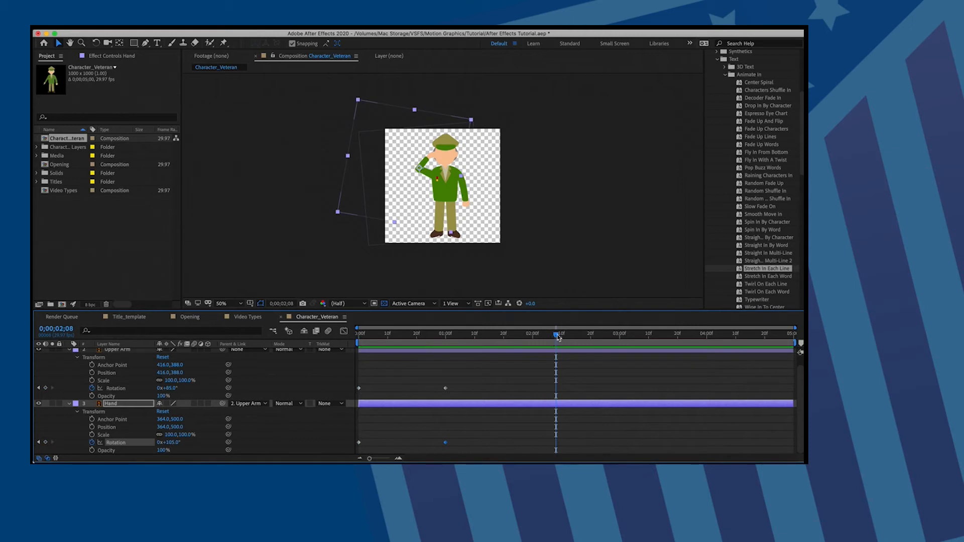
{"action": "left_click_drag", "start_coordinate": [557, 336], "coordinate": [358, 336]}
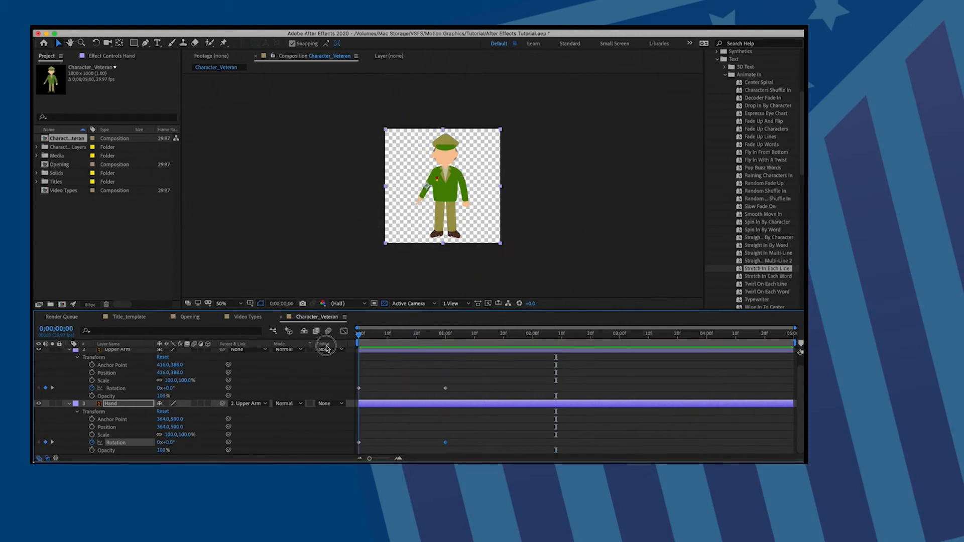
{"action": "mouse_move", "coordinate": [357, 335]}
{"action": "left_mouse_down"}
{"action": "mouse_move", "coordinate": [480, 333]}
{"action": "mouse_move", "coordinate": [358, 336]}
{"action": "left_mouse_up"}
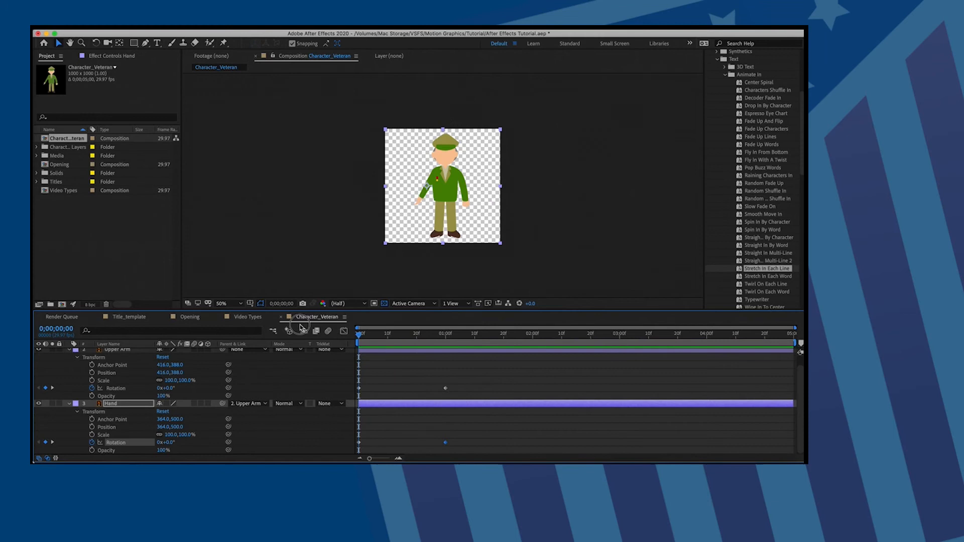
- Add the Character_Veteran composition as the top layer of Video Types and scale it to 53%
{"action": "left_click", "coordinate": [244, 317]}
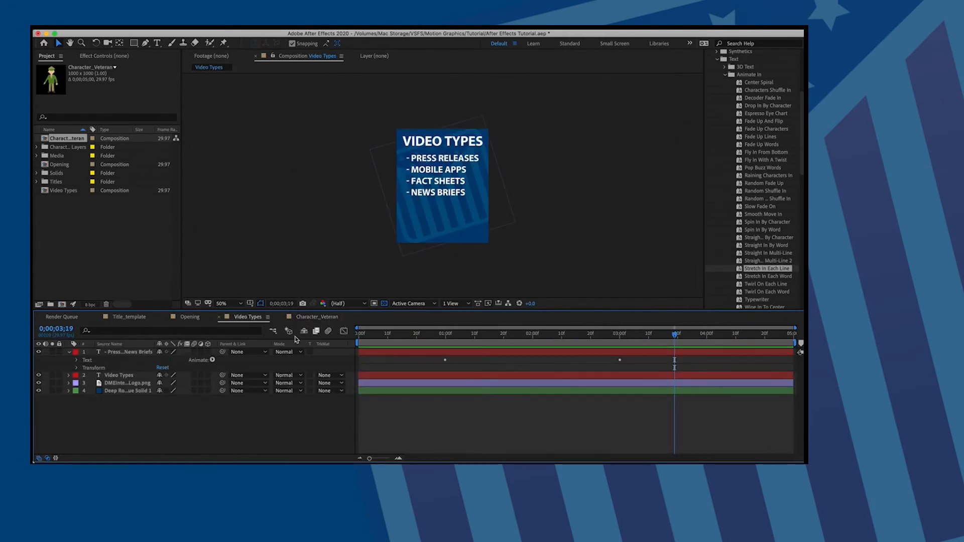
{"action": "left_click", "coordinate": [70, 352]}
{"action": "left_click_drag", "start_coordinate": [73, 139], "coordinate": [167, 352]}
{"action": "left_click", "coordinate": [69, 351]}
{"action": "left_click", "coordinate": [76, 360]}
{"action": "left_click_drag", "start_coordinate": [183, 383], "coordinate": [165, 384]}
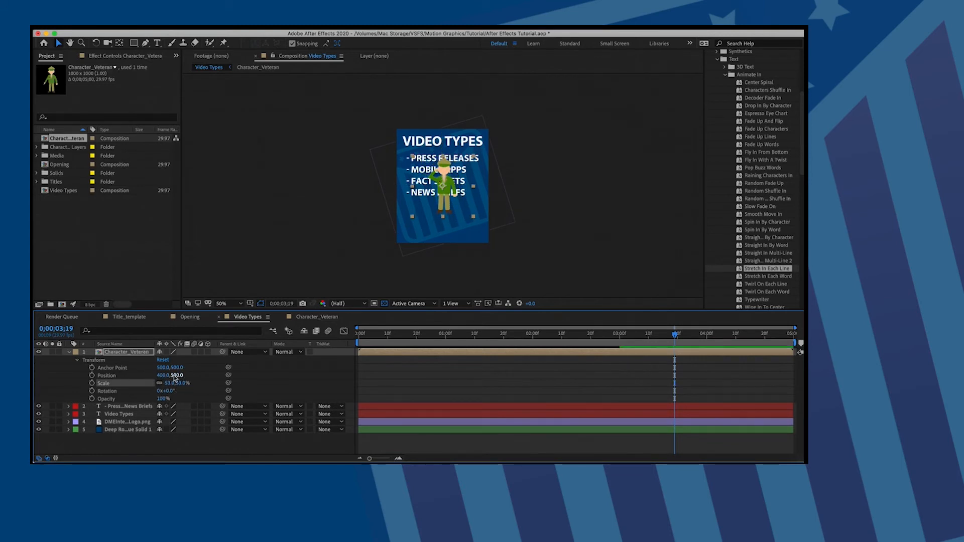
- Move the Character_Veteran layer down and to the left beneath the bullet list, to position 200, 780
{"action": "key", "text": "shift+Down"}
{"action": "key", "text": "shift+Down"}
{"action": "key", "text": "shift+Down"}
{"action": "key", "text": "shift+Down"}
{"action": "key", "text": "shift+Down"}
{"action": "key", "text": "shift+Down"}
{"action": "key", "text": "shift+Down"}
{"action": "key", "text": "shift+Down"}
{"action": "key", "text": "shift+Down"}
{"action": "key", "text": "shift+Down"}
{"action": "key", "text": "shift+Down"}
{"action": "key", "text": "shift+Down"}
{"action": "key", "text": "shift+Down"}
{"action": "key", "text": "shift+Down"}
{"action": "key", "text": "shift+Left"}
{"action": "key", "text": "shift+Left"}
{"action": "key", "text": "shift+Left"}
{"action": "key", "text": "shift+Left"}
{"action": "key", "text": "shift+Left"}
{"action": "key", "text": "shift+Left"}
{"action": "key", "text": "shift+Left"}
{"action": "key", "text": "shift+Left"}
{"action": "key", "text": "shift+Left"}
{"action": "key", "text": "shift+Left"}
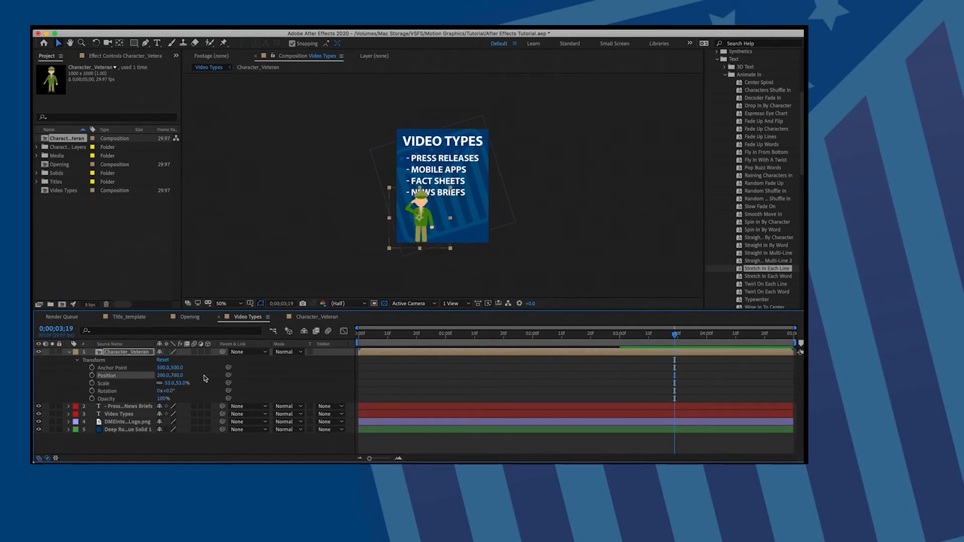
- Scale the Character_Veteran layer to 41% and place it in the title's lower-left corner at 160, 804
{"action": "left_click_drag", "start_coordinate": [182, 383], "coordinate": [174, 385]}
{"action": "key", "text": "shift+Down"}
{"action": "key", "text": "shift+Down"}
{"action": "key", "text": "shift+Down"}
{"action": "key", "text": "shift+Down"}
{"action": "key", "text": "shift+Left"}
{"action": "key", "text": "shift+Left"}
{"action": "key", "text": "Up"}
{"action": "key", "text": "Up"}
{"action": "key", "text": "Up"}
{"action": "key", "text": "Up"}
{"action": "key", "text": "Up"}
{"action": "key", "text": "Up"}
{"action": "key", "text": "Up"}
{"action": "key", "text": "Up"}
- Preview the Video Types composition from the start with the saluting character included
{"action": "left_click_drag", "start_coordinate": [675, 335], "coordinate": [376, 356]}
{"action": "key", "text": "space"}
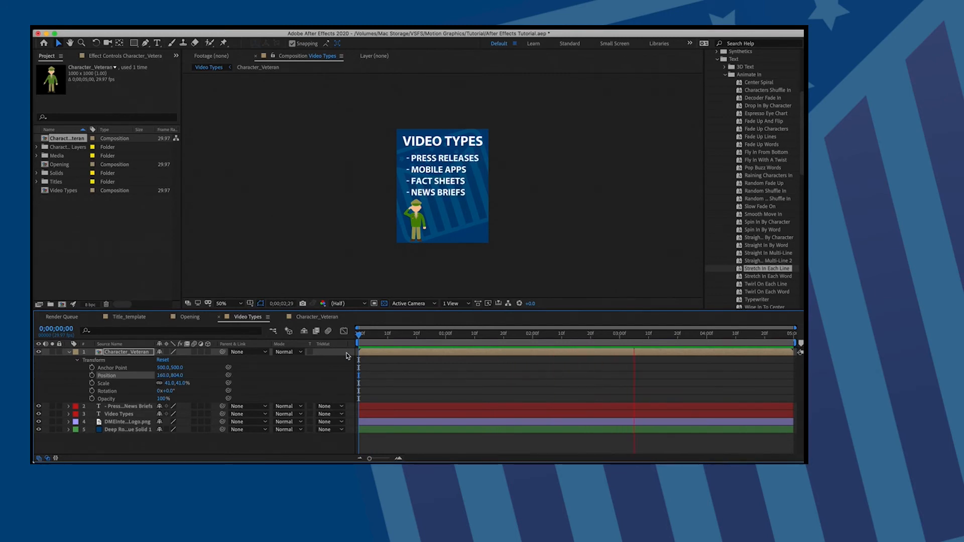
{"action": "key", "text": "space"}
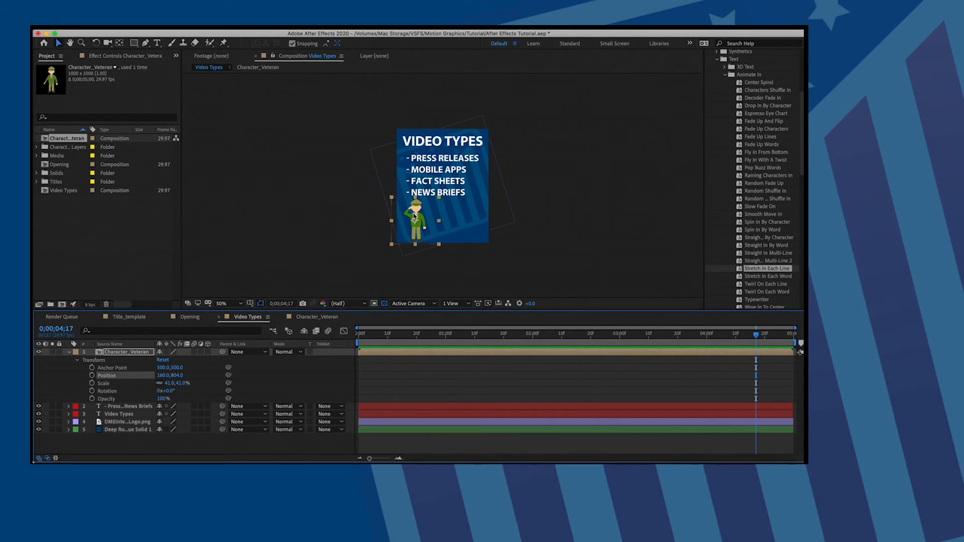
- In the Character_Veteran composition, shift all arm and hand Rotation keyframes so that the salute starts at 1 second
{"action": "left_click_drag", "start_coordinate": [749, 334], "coordinate": [446, 336]}
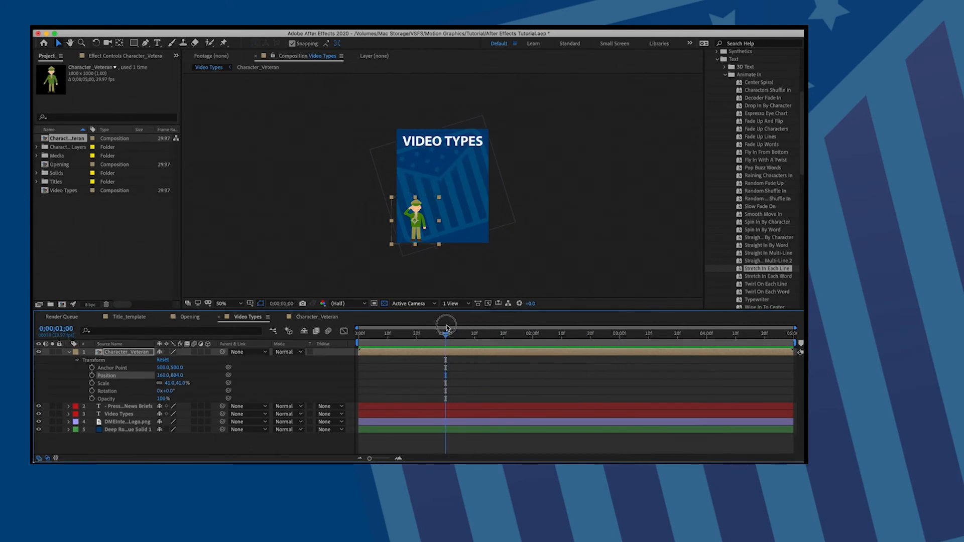
{"action": "double_click", "coordinate": [463, 351]}
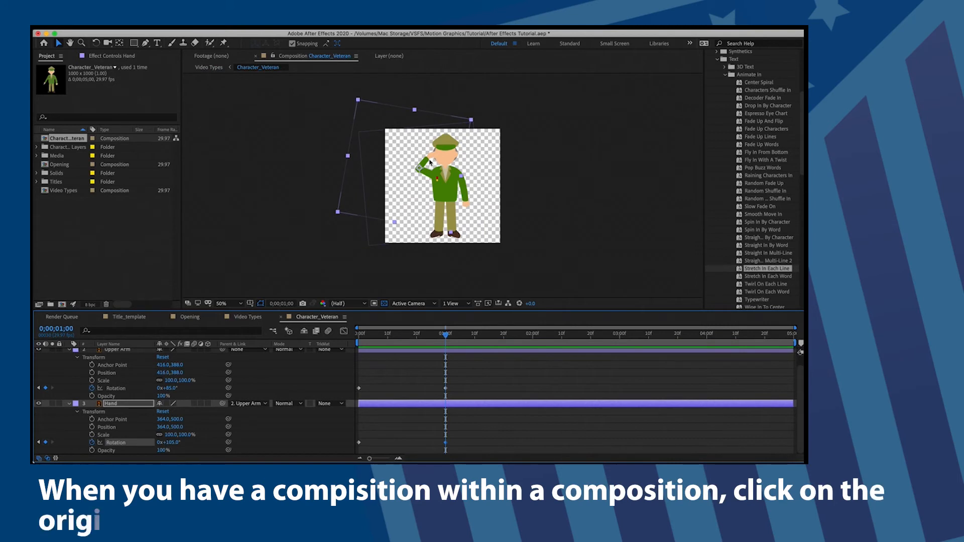
{"action": "left_click_drag", "start_coordinate": [470, 451], "coordinate": [445, 389]}
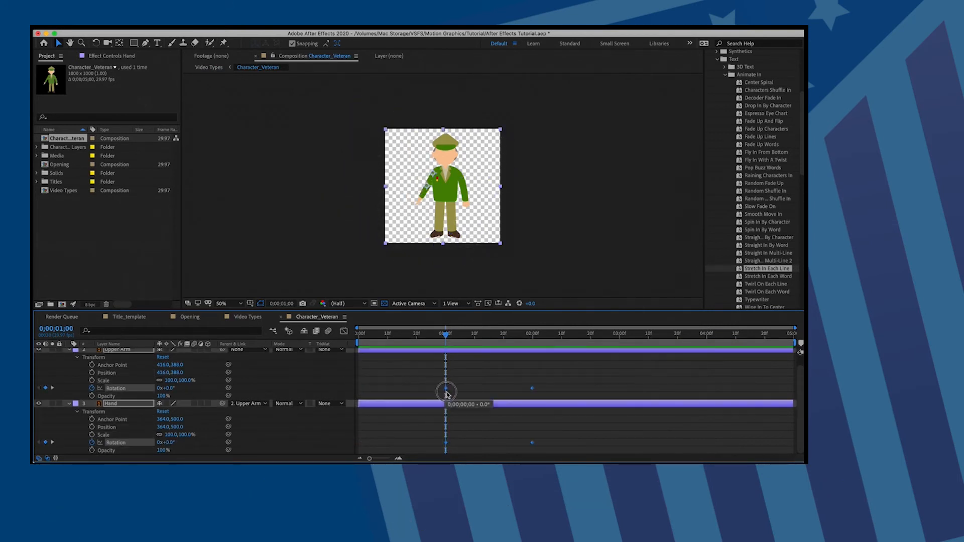
{"action": "left_click", "coordinate": [387, 364]}
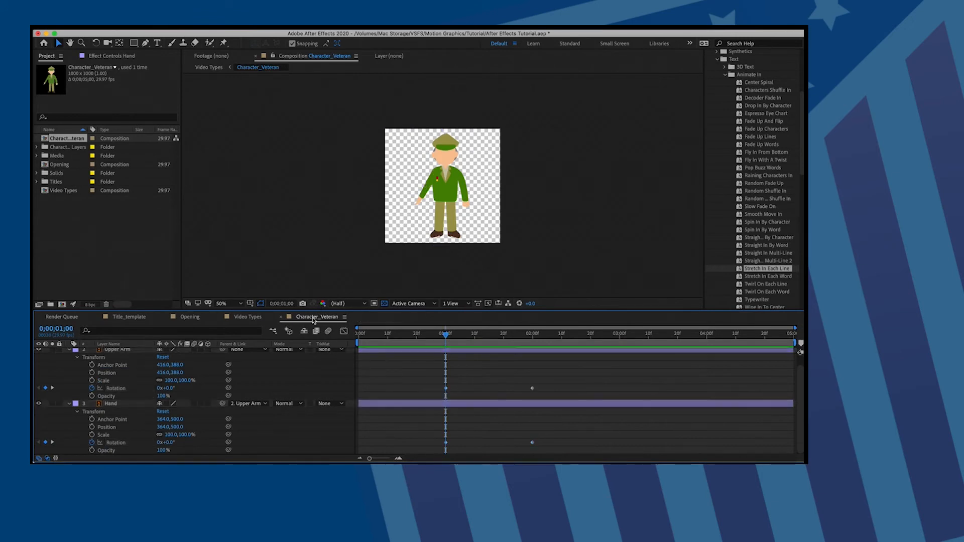
- Return to the Video Types composition and play it from the start to check the delayed salute
{"action": "left_click", "coordinate": [241, 320]}
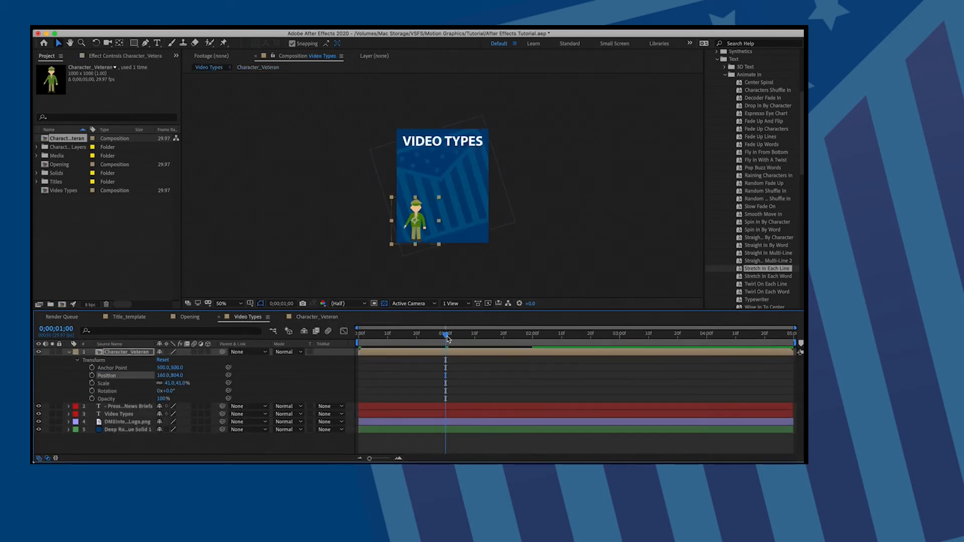
{"action": "left_click_drag", "start_coordinate": [445, 334], "coordinate": [344, 332]}
{"action": "key", "text": "space"}
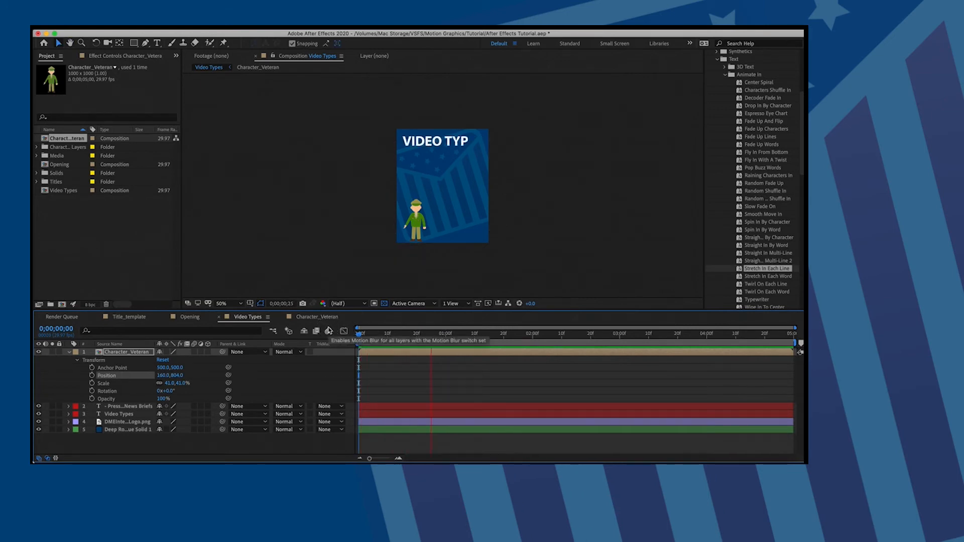
{"action": "key", "text": "space"}
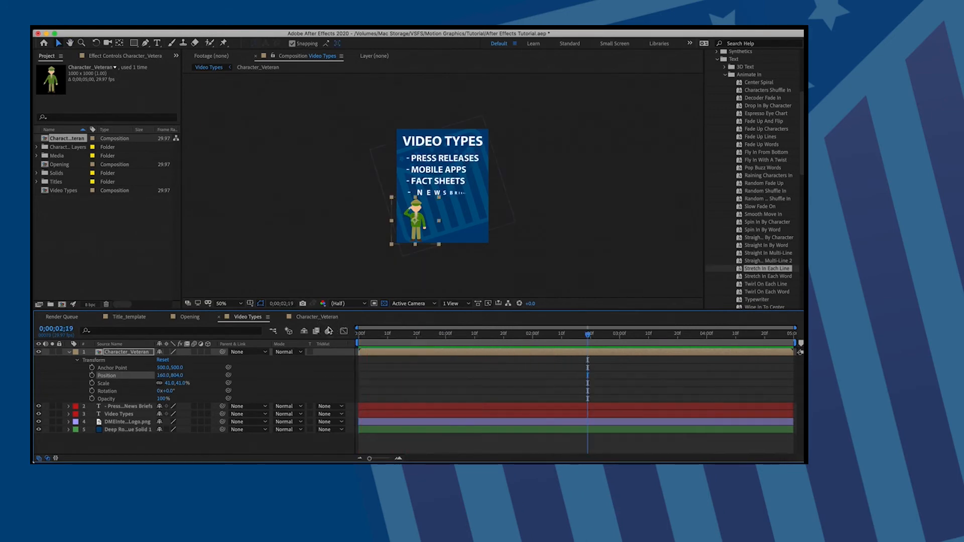
- Add Position and Scale keyframes to the Character_Veteran layer at 1 second and return the playhead to the start
{"action": "left_click_drag", "start_coordinate": [589, 338], "coordinate": [445, 334]}
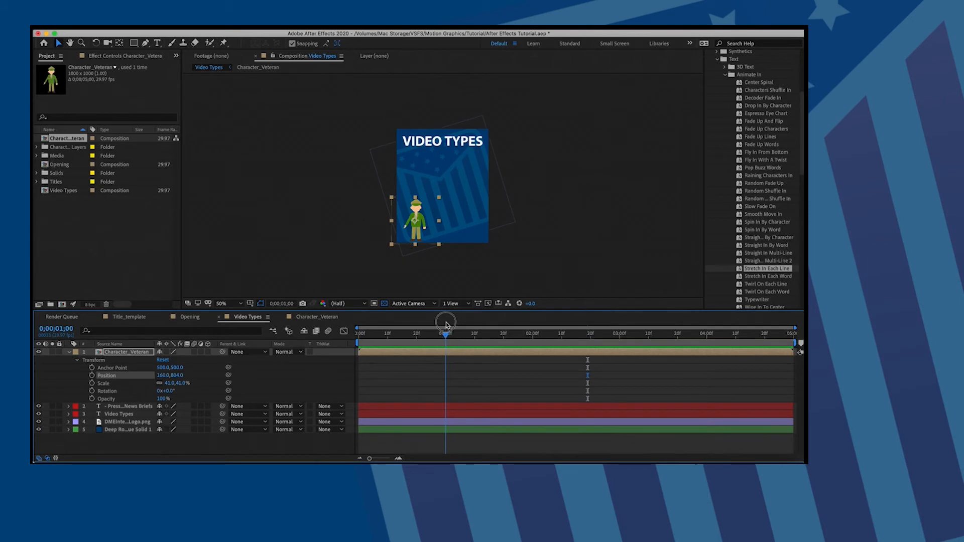
{"action": "left_click", "coordinate": [92, 375]}
{"action": "left_click", "coordinate": [92, 383]}
{"action": "key", "text": "Home"}
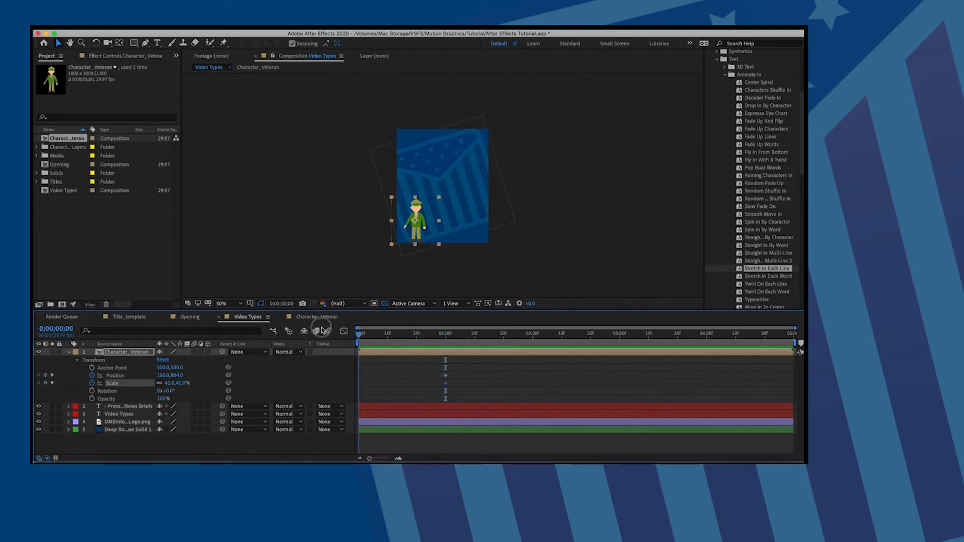
- At the start of the timeline, set the Character_Veteran layer's Scale to 30% and lower its Position below the frame to 160, 1244
{"action": "left_click", "coordinate": [171, 384]}
{"action": "type", "text": "30"}
{"action": "key", "text": "Return"}
{"action": "key", "text": "shift+Down"}
{"action": "key", "text": "shift+Down"}
{"action": "key", "text": "shift+Down"}
{"action": "key", "text": "shift+Down"}
{"action": "key", "text": "shift+Down"}
{"action": "key", "text": "shift+Down"}
{"action": "key", "text": "shift+Down"}
{"action": "key", "text": "shift+Down"}
{"action": "key", "text": "shift+Down"}
{"action": "key", "text": "shift+Down"}
{"action": "key", "text": "shift+Down"}
{"action": "key", "text": "shift+Down"}
{"action": "key", "text": "shift+Down"}
{"action": "key", "text": "shift+Down"}
{"action": "key", "text": "shift+Down"}
{"action": "key", "text": "shift+Down"}
{"action": "key", "text": "shift+Down"}
{"action": "key", "text": "shift+Down"}
{"action": "key", "text": "shift+Down"}
{"action": "key", "text": "shift+Down"}
{"action": "key", "text": "shift+Down"}
{"action": "key", "text": "shift+Down"}
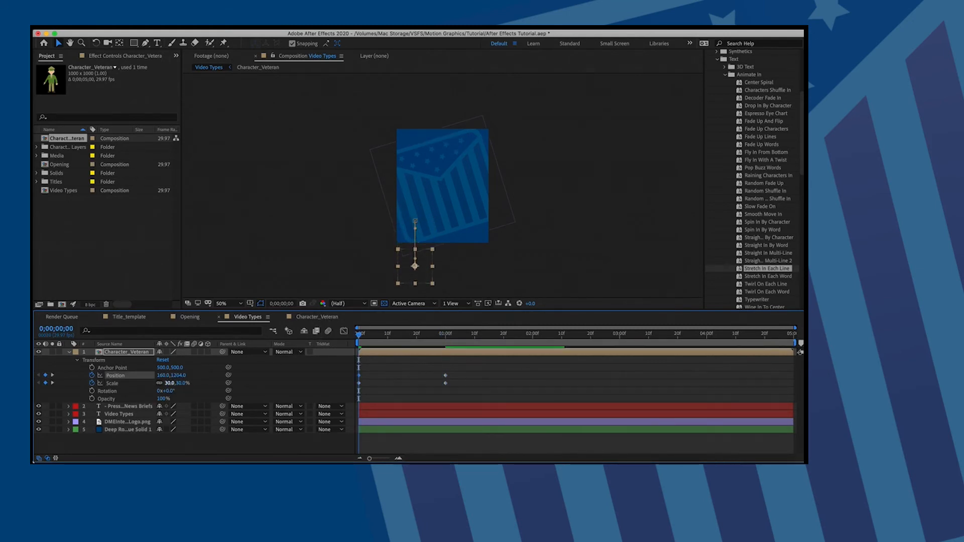
- Play the Video Types composition from the start to check the character's entrance and salute
{"action": "key", "text": "space"}
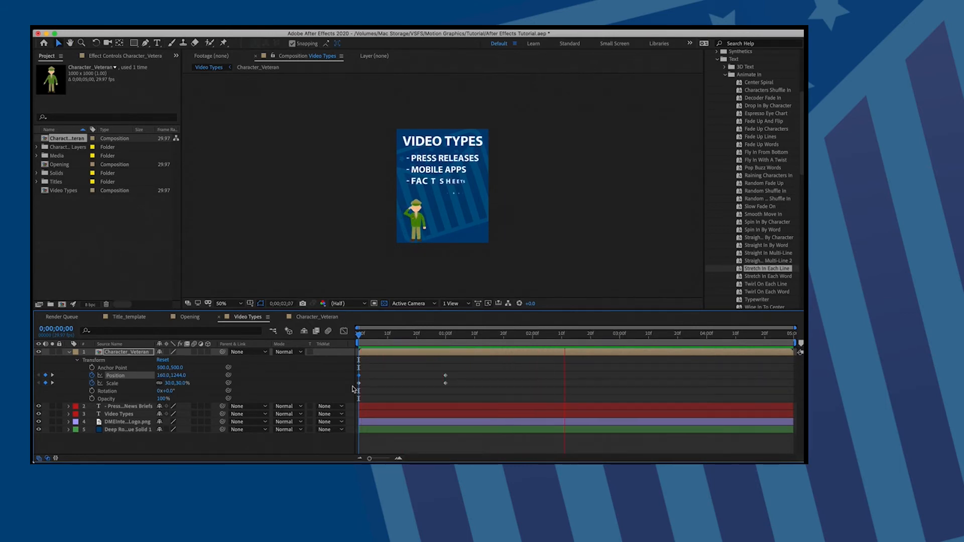
{"action": "key", "text": "space"}
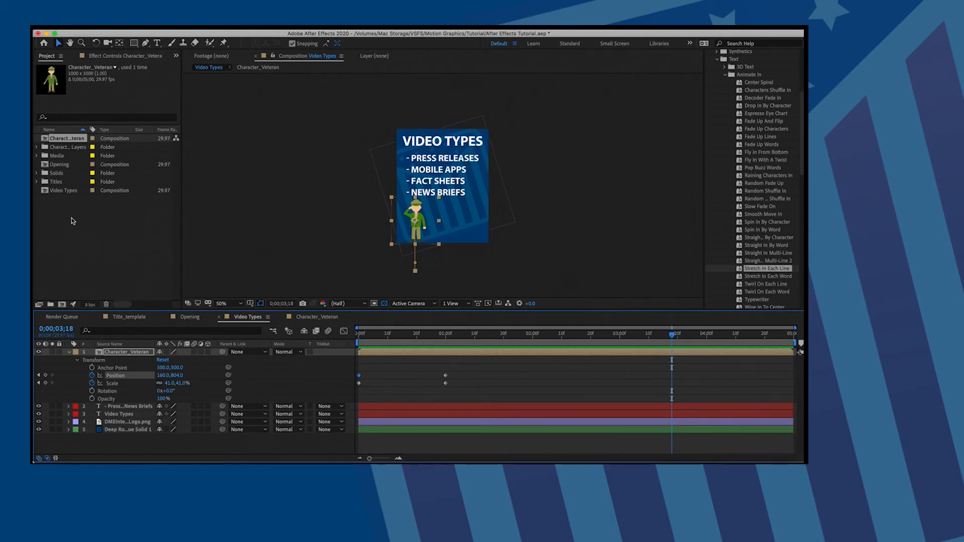
{"action": "double_click", "coordinate": [60, 142]}
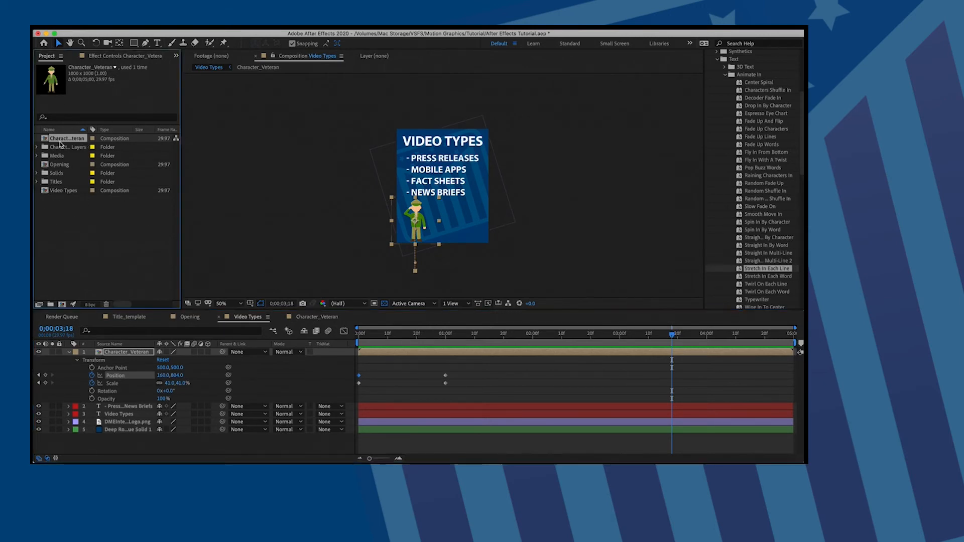
{"action": "left_click", "coordinate": [239, 317]}
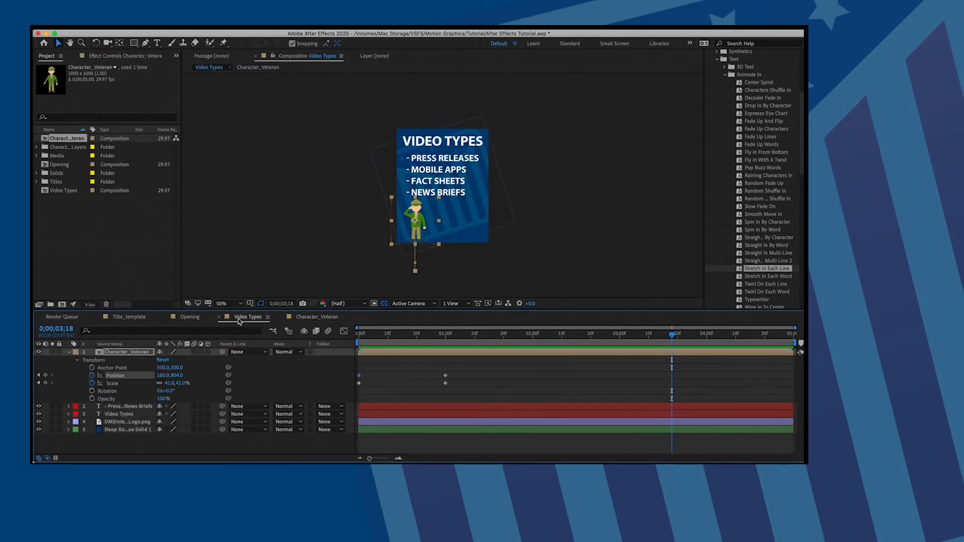
{"action": "left_click_drag", "start_coordinate": [673, 335], "coordinate": [345, 331]}
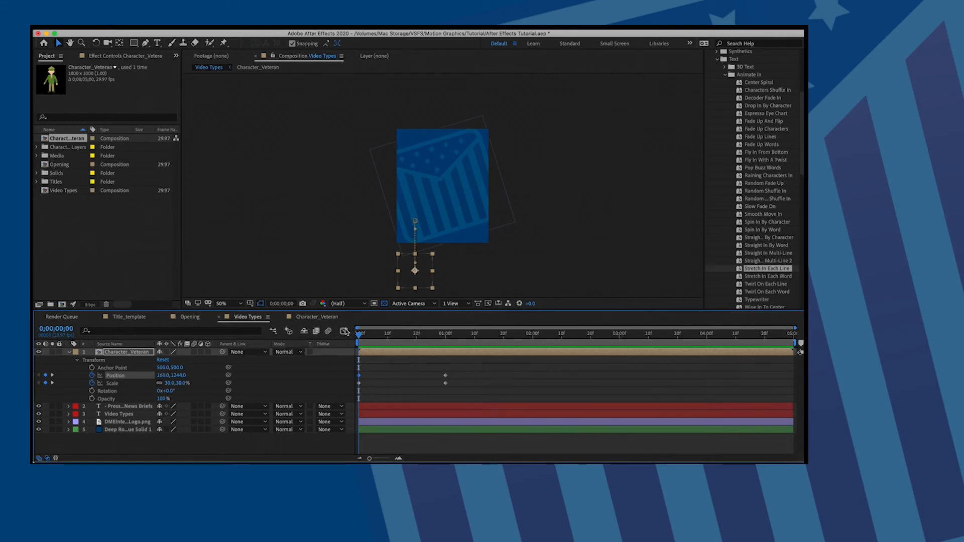
{"action": "key", "text": "space"}
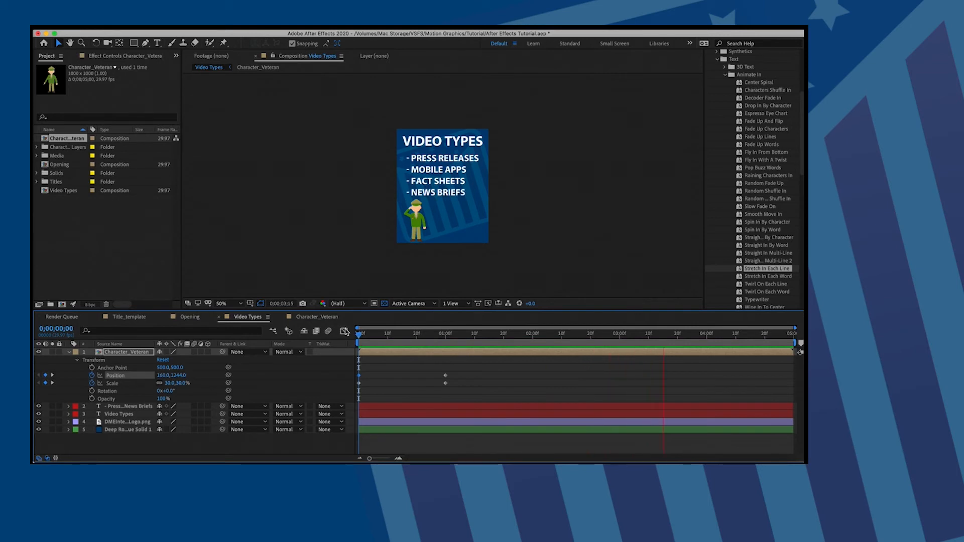
{"action": "key", "text": "space"}
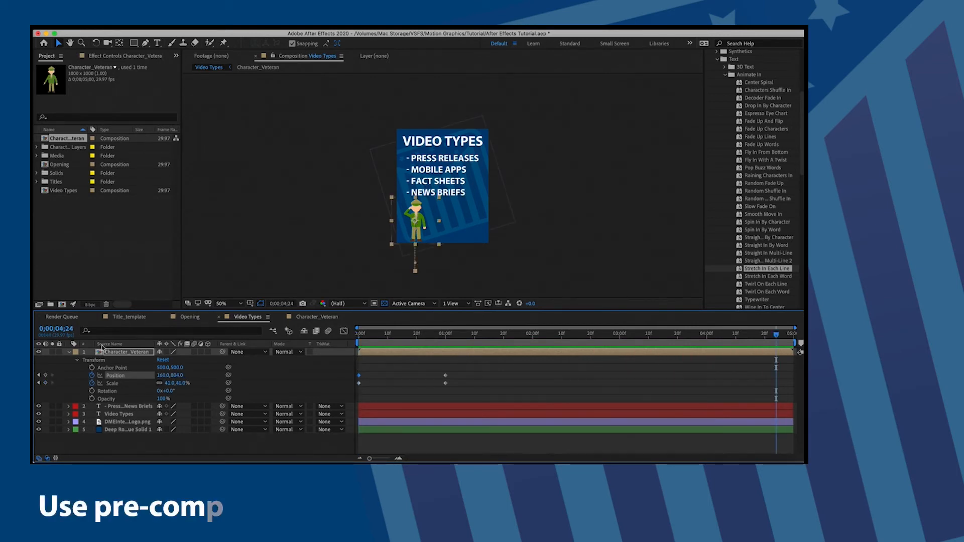
- Collapse the character layer's properties and pre-compose the two text layers into a new composition named Text
{"action": "left_click", "coordinate": [69, 352]}
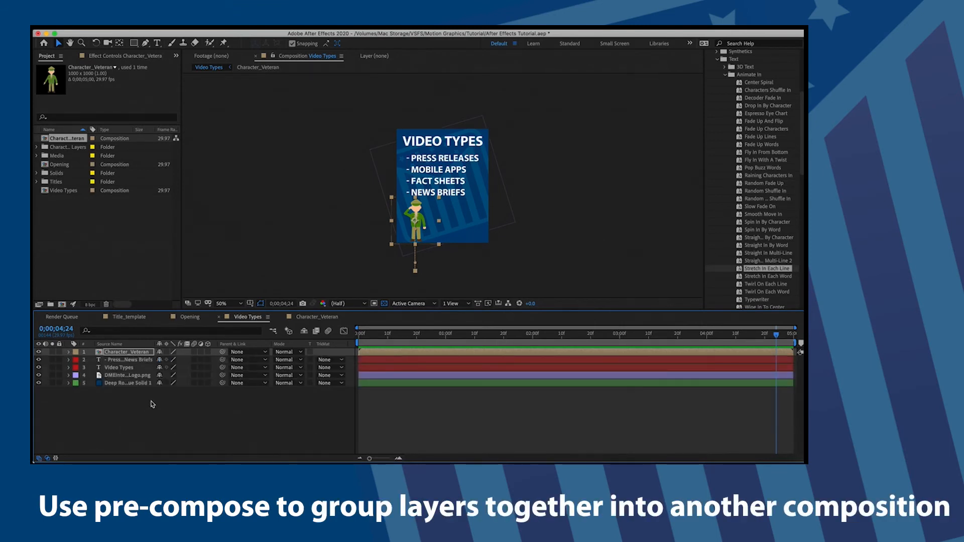
{"action": "left_click", "coordinate": [121, 361]}
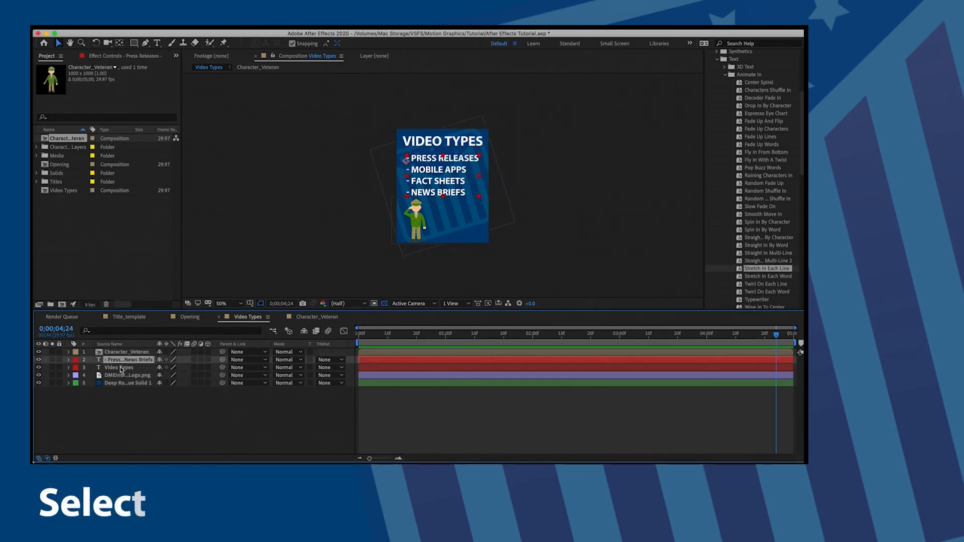
{"action": "left_click", "coordinate": [123, 368], "text": "shift"}
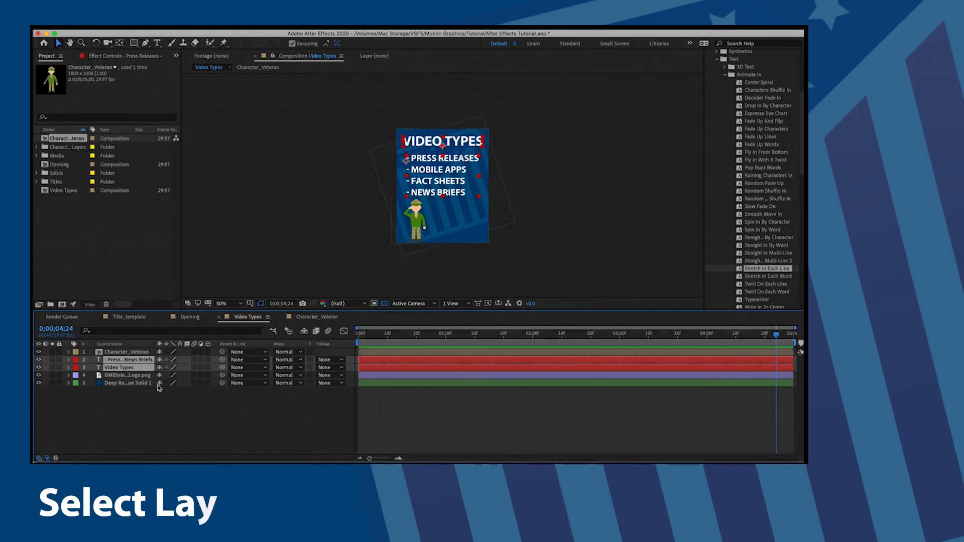
{"action": "right_click", "coordinate": [125, 360]}
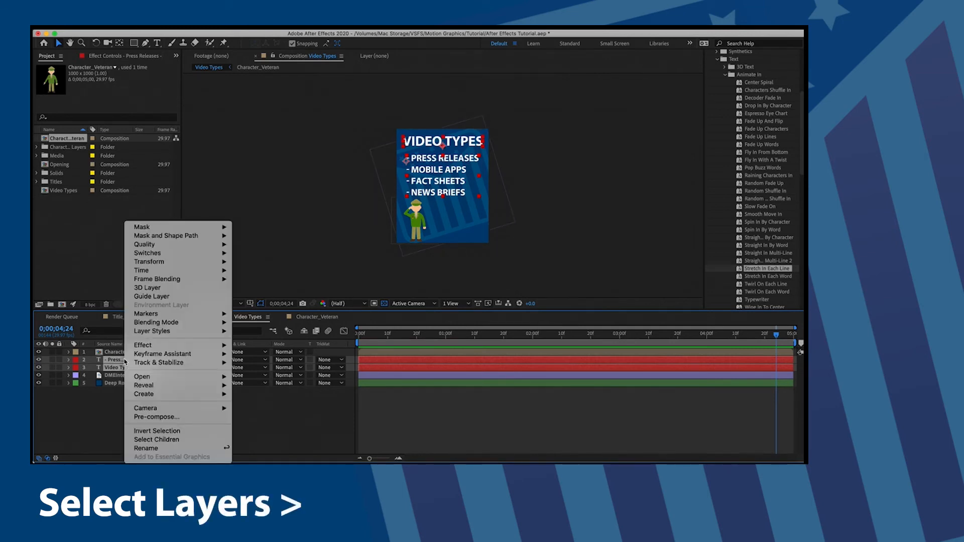
{"action": "left_click", "coordinate": [167, 420]}
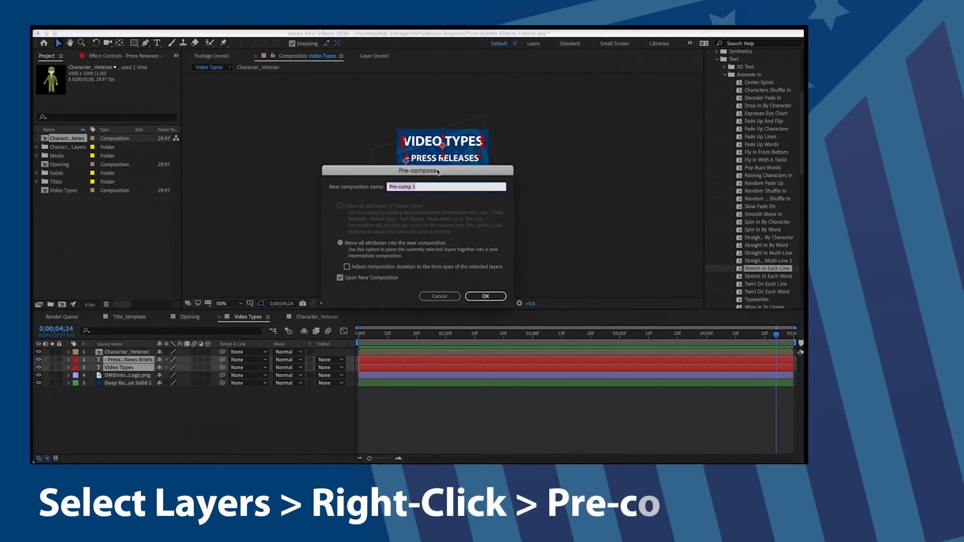
{"action": "type", "text": "Text"}
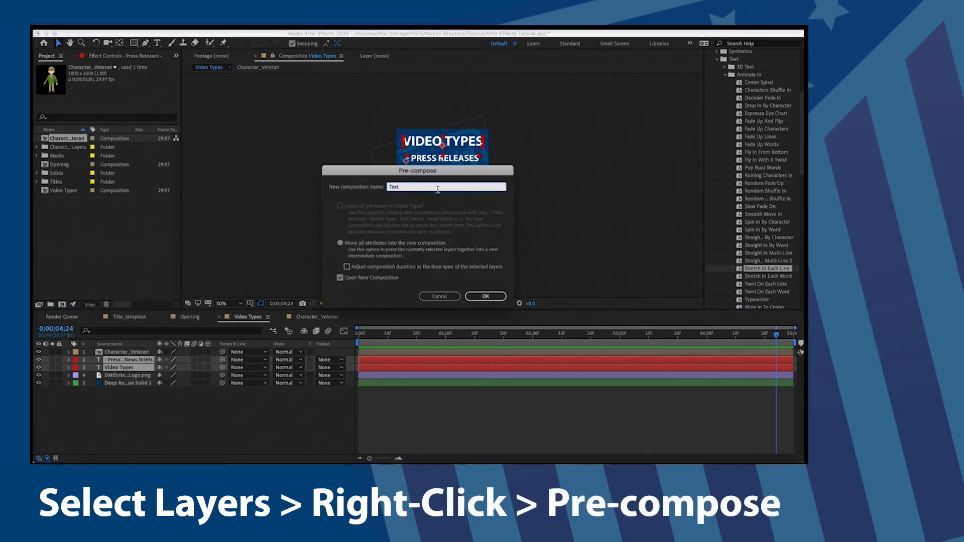
{"action": "left_click", "coordinate": [485, 296]}
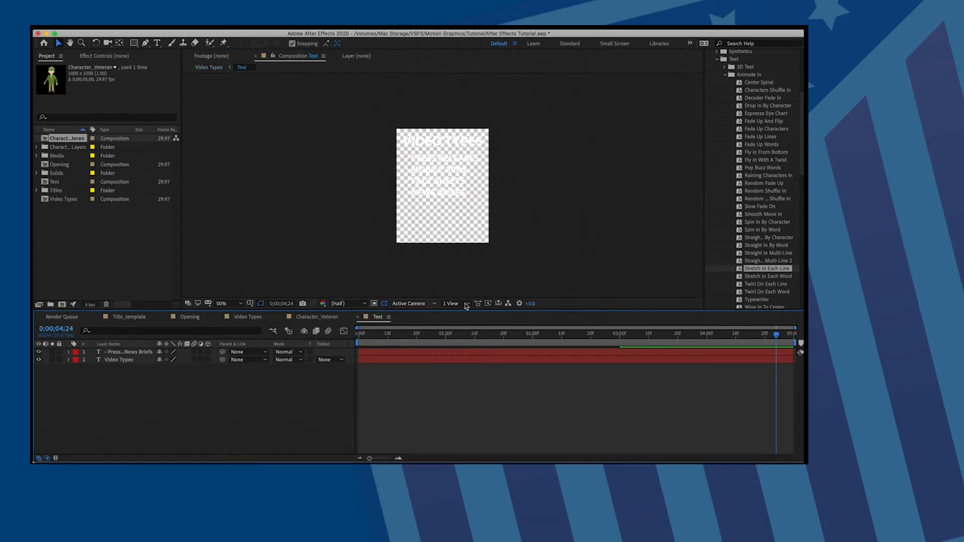
- Compare the Text pre-comp with the Video Types composition, and undo the pre-compose
{"action": "left_click", "coordinate": [240, 318]}
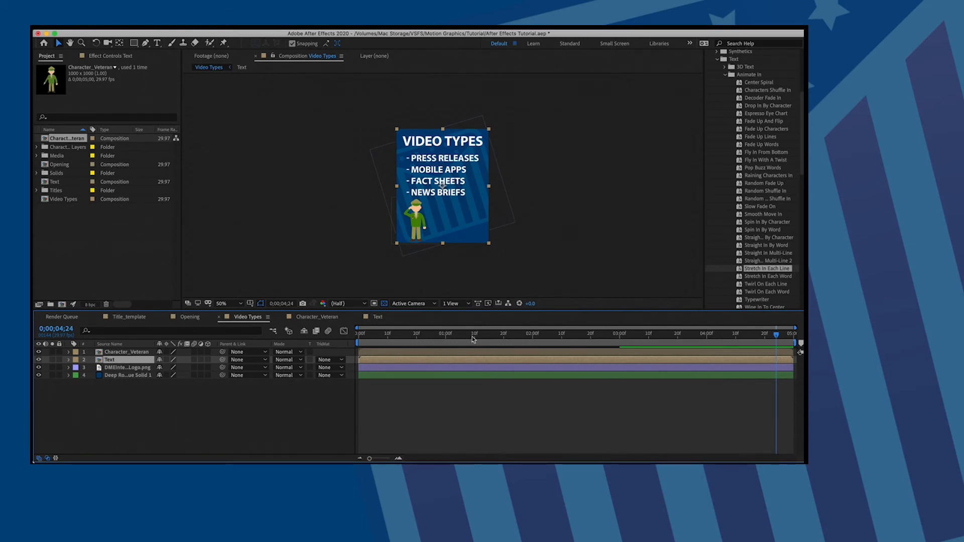
{"action": "left_click", "coordinate": [378, 316]}
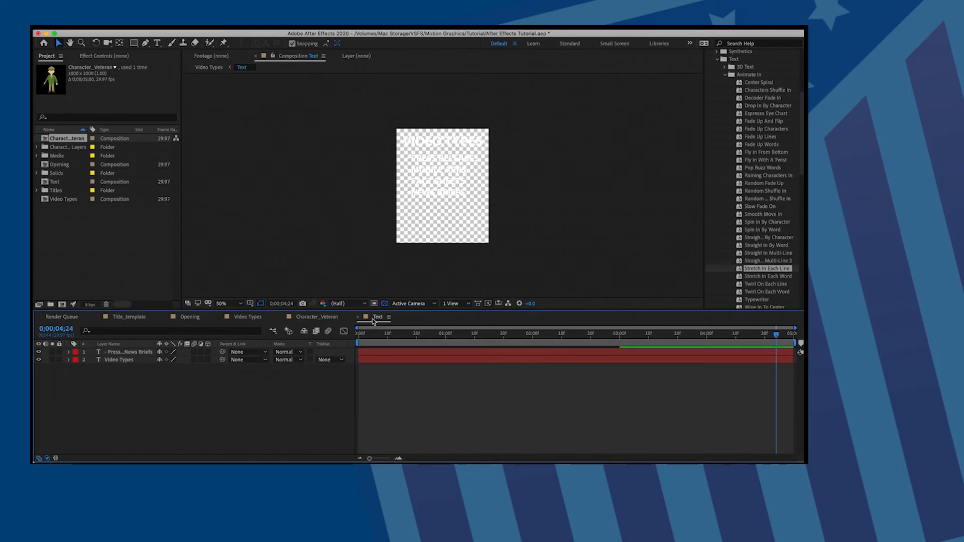
{"action": "left_click", "coordinate": [250, 317]}
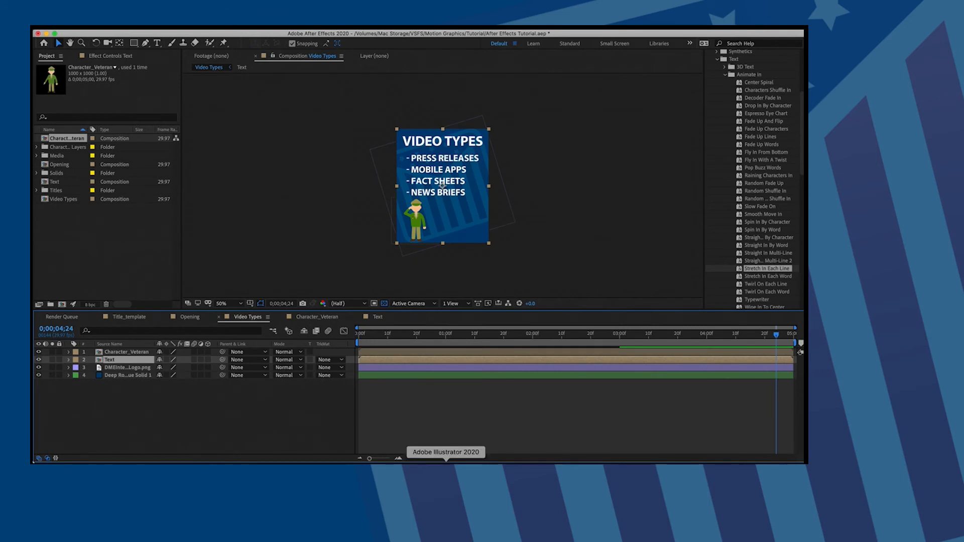
{"action": "key", "text": "super+z"}
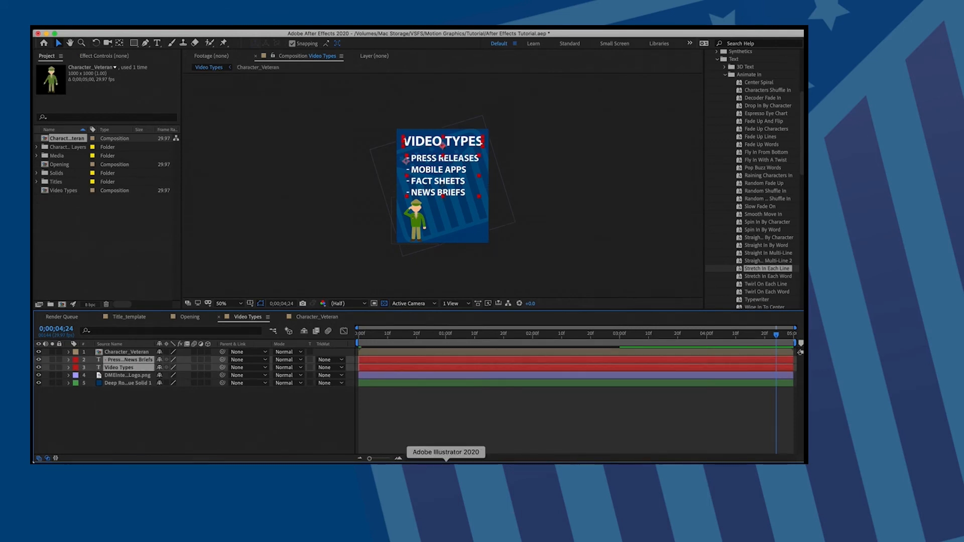
{"action": "left_click", "coordinate": [226, 404]}
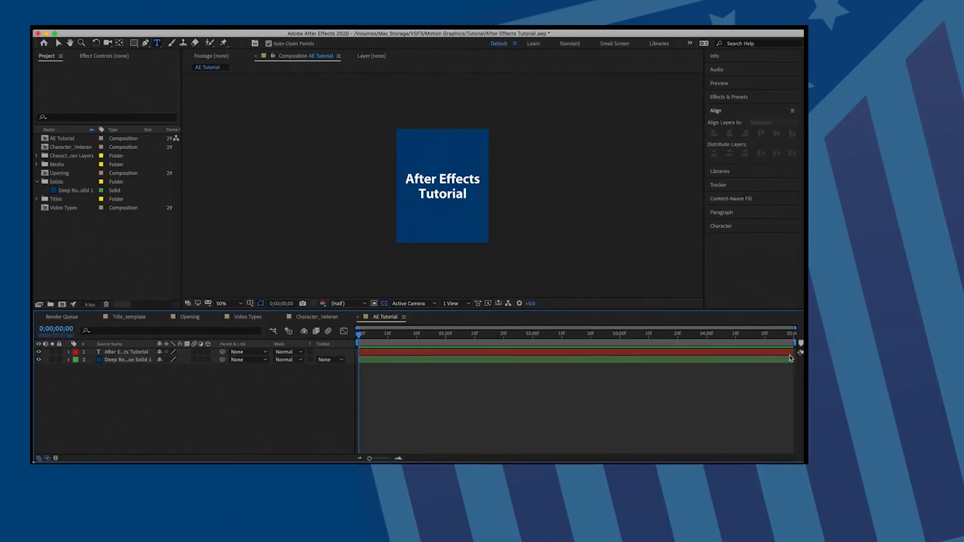
- Place DMEInterns_Logo.png from the Media folder beneath the AE Tutorial text layer to examine its duration, and delete it again
{"action": "left_click", "coordinate": [36, 164]}
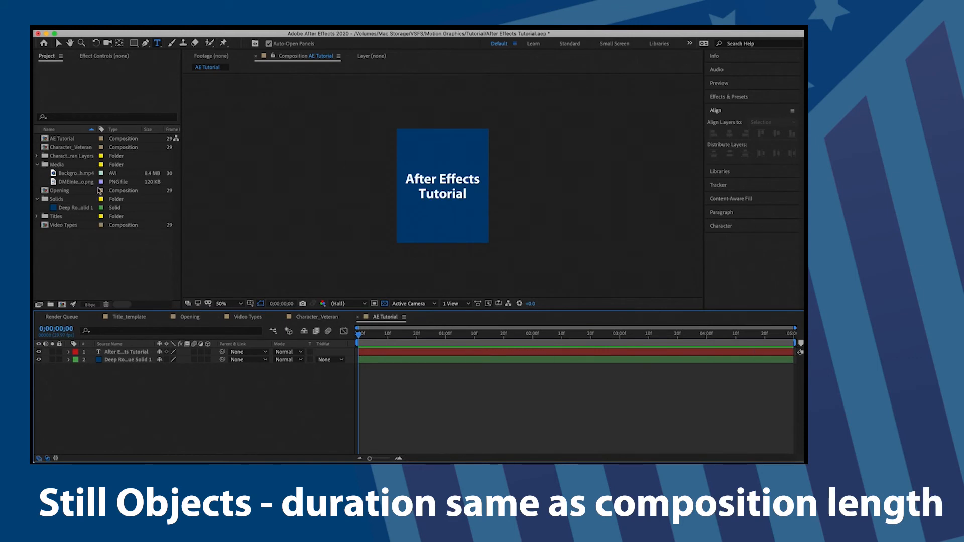
{"action": "left_click", "coordinate": [64, 182]}
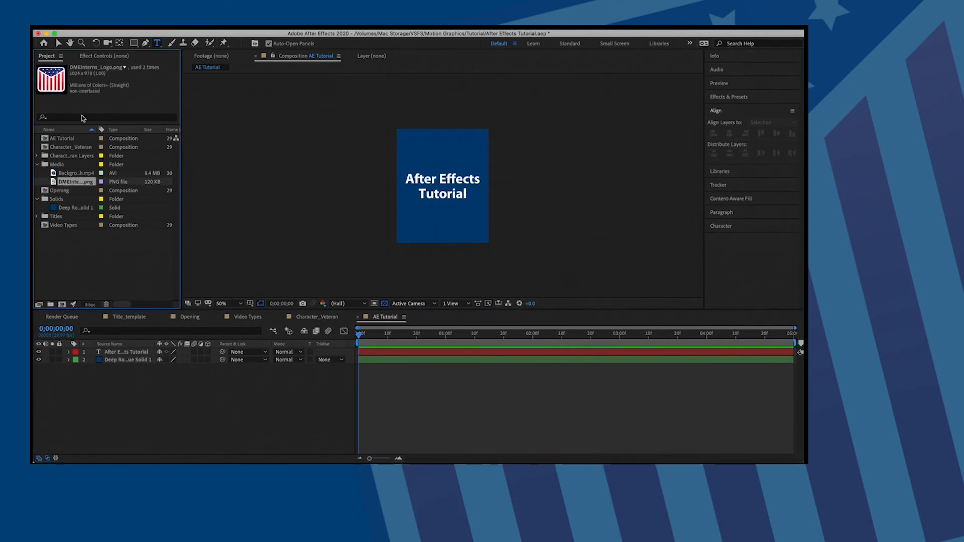
{"action": "left_click_drag", "start_coordinate": [75, 186], "coordinate": [121, 358]}
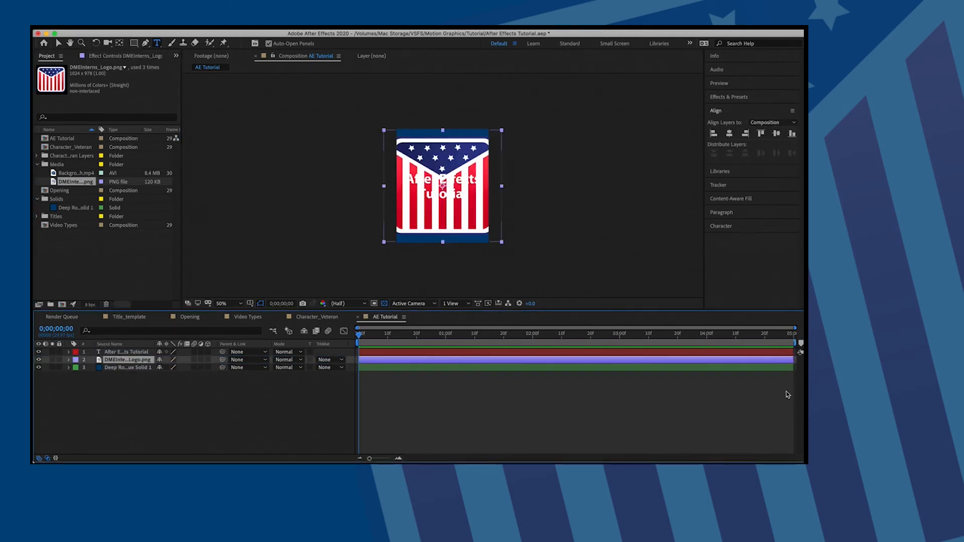
{"action": "mouse_move", "coordinate": [766, 362]}
{"action": "left_mouse_down"}
{"action": "mouse_move", "coordinate": [682, 359]}
{"action": "mouse_move", "coordinate": [802, 359]}
{"action": "mouse_move", "coordinate": [694, 366]}
{"action": "mouse_move", "coordinate": [766, 364]}
{"action": "left_mouse_up"}
{"action": "key", "text": "Delete"}
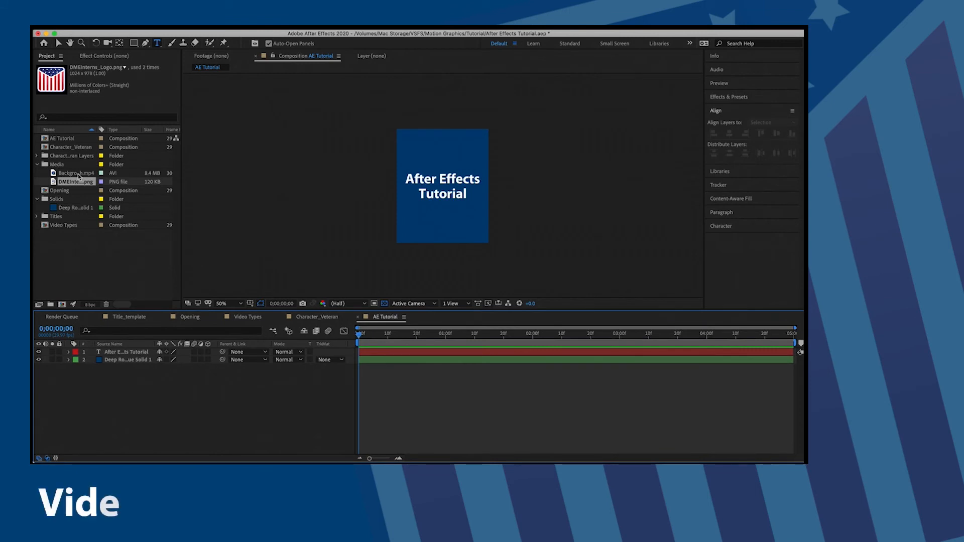
- Place Background_Bokeh.mp4 between the text and solid layers of AE Tutorial and slide it along the timeline and back to its start
{"action": "left_click_drag", "start_coordinate": [77, 175], "coordinate": [119, 356]}
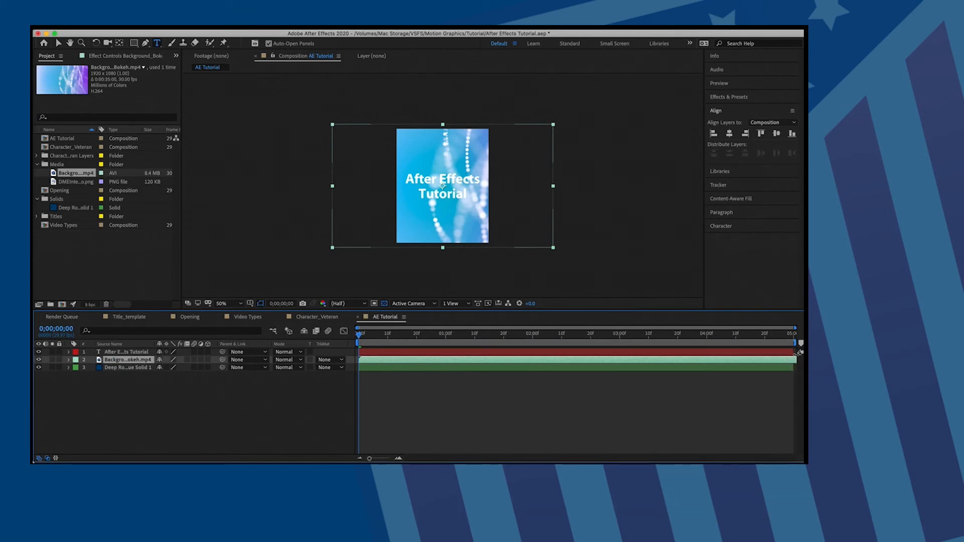
{"action": "left_click_drag", "start_coordinate": [779, 359], "coordinate": [617, 368]}
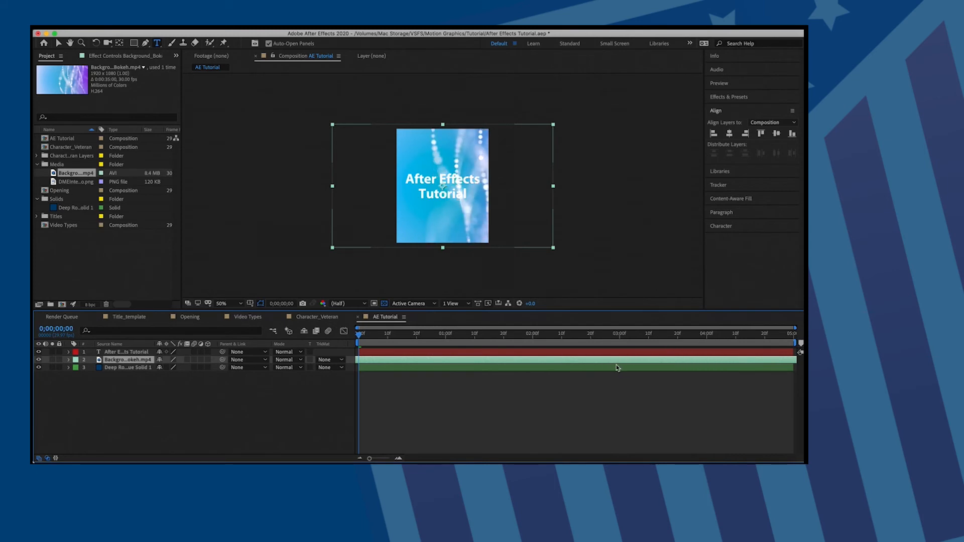
{"action": "left_click_drag", "start_coordinate": [738, 365], "coordinate": [506, 356]}
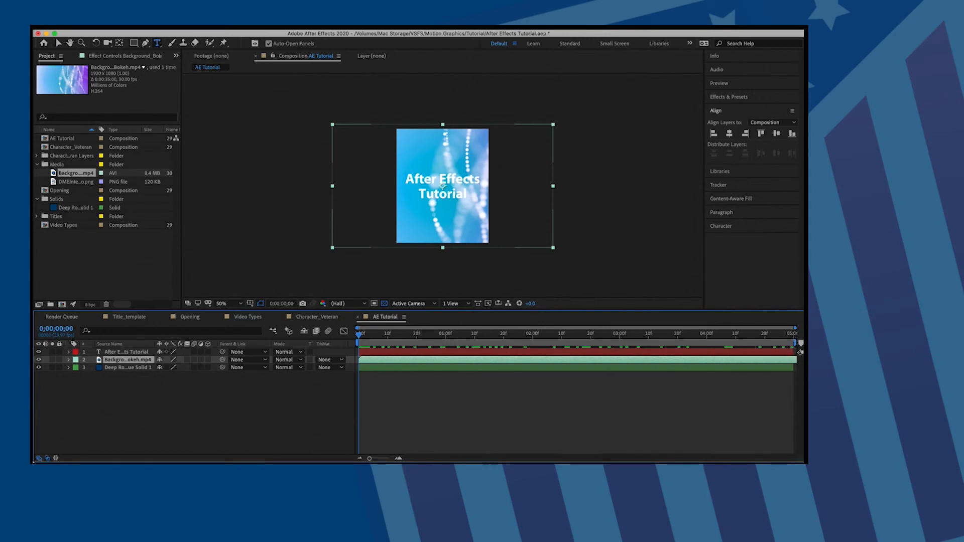
- Set the AE Tutorial composition's duration to 0;01;00;00 and fit the full duration in the timeline
{"action": "left_click", "coordinate": [150, 25]}
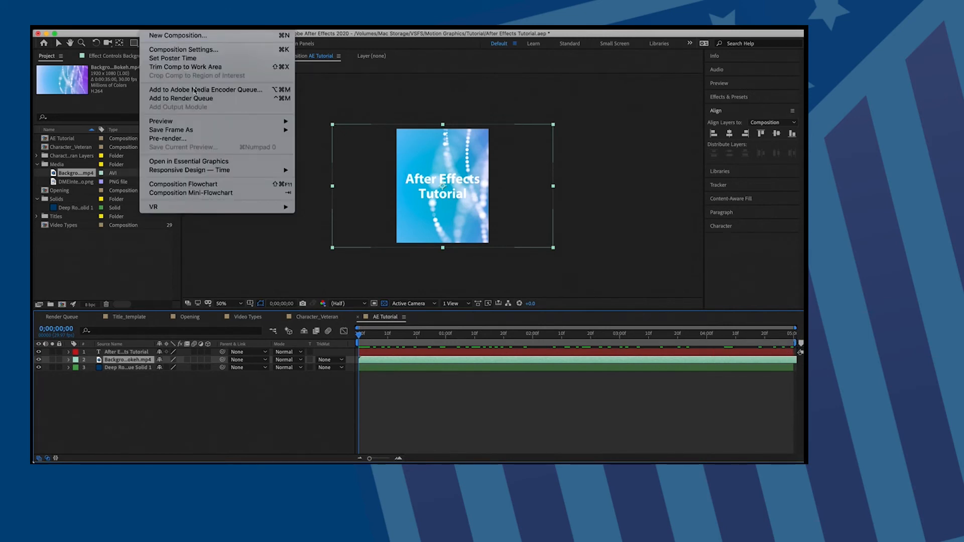
{"action": "left_click", "coordinate": [186, 50]}
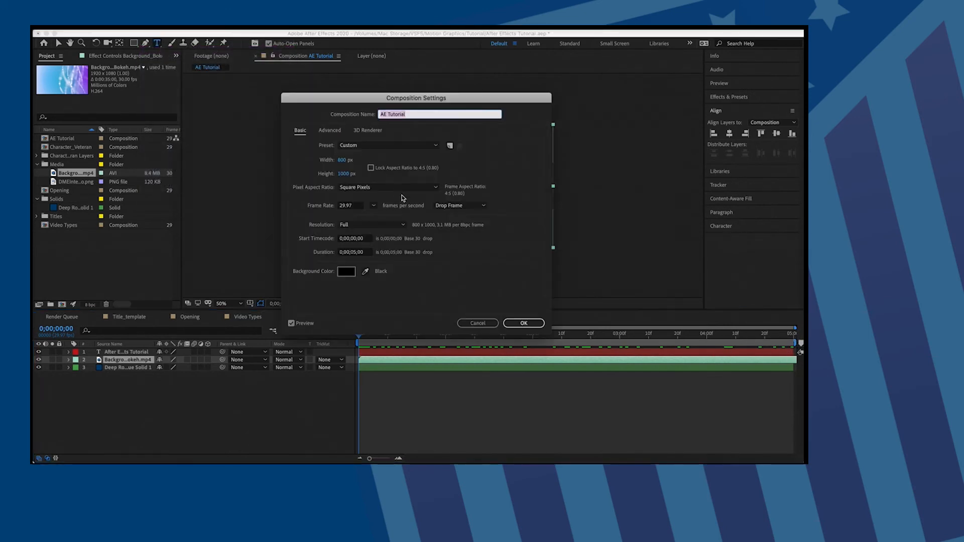
{"action": "left_click", "coordinate": [350, 253]}
{"action": "type", "text": "1"}
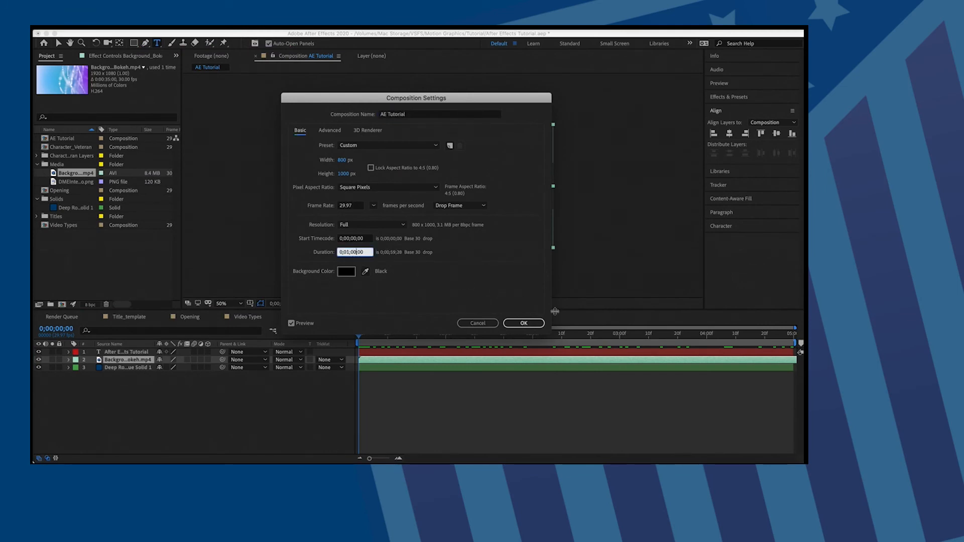
{"action": "left_click", "coordinate": [524, 323]}
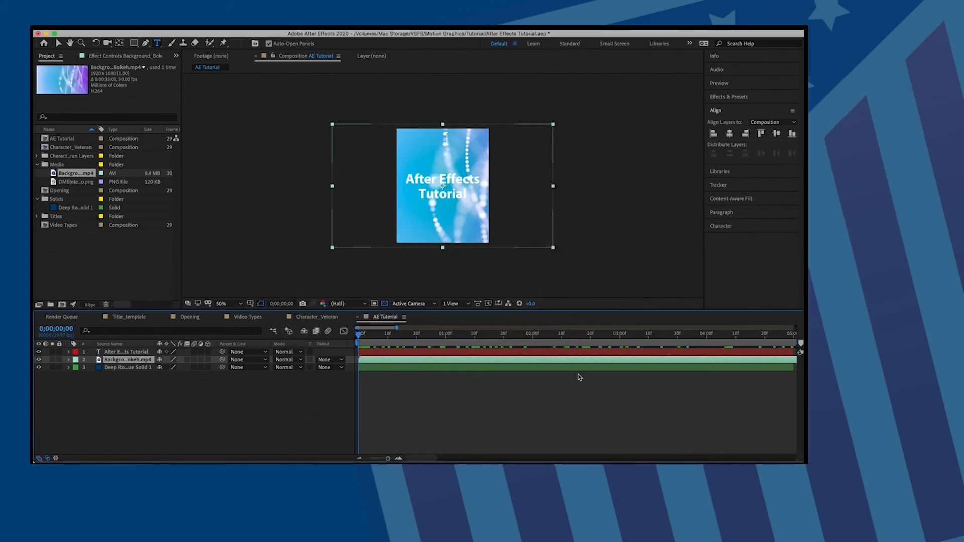
{"action": "key", "text": "minus"}
{"action": "key", "text": "minus"}
{"action": "key", "text": "minus"}
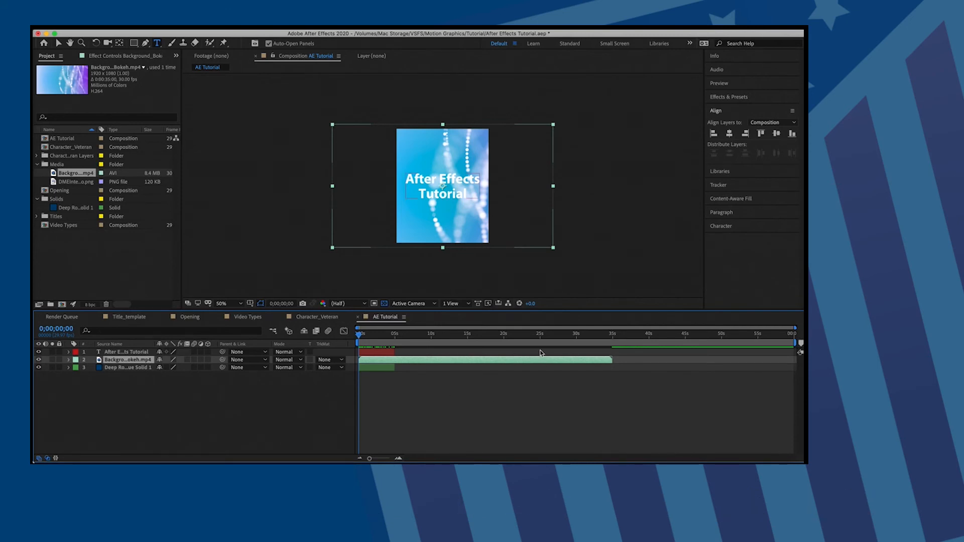
- Add the DMEInterns_Logo.png still to the one-minute composition to compare its length with the video layer, and remove it
{"action": "left_click_drag", "start_coordinate": [65, 184], "coordinate": [107, 357]}
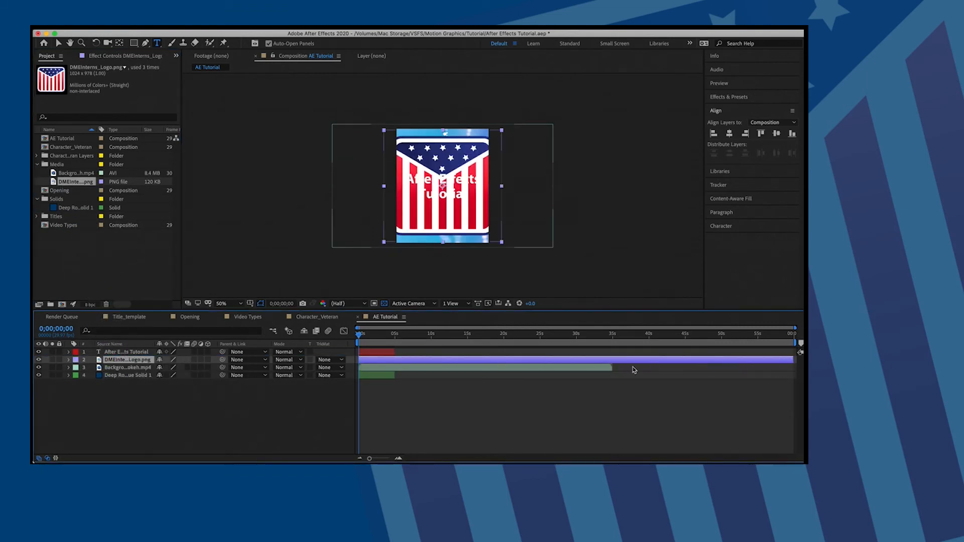
{"action": "left_click_drag", "start_coordinate": [791, 362], "coordinate": [786, 388]}
{"action": "key", "text": "Delete"}
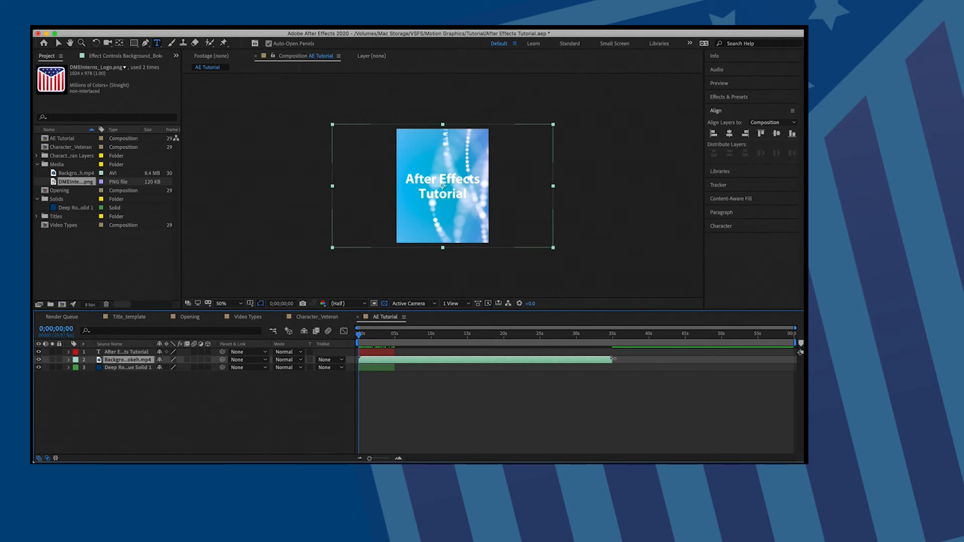
- Add a second Background_Bokeh.mp4 layer starting just after the first one ends, and preview the gap between the two
{"action": "left_click_drag", "start_coordinate": [76, 173], "coordinate": [146, 359]}
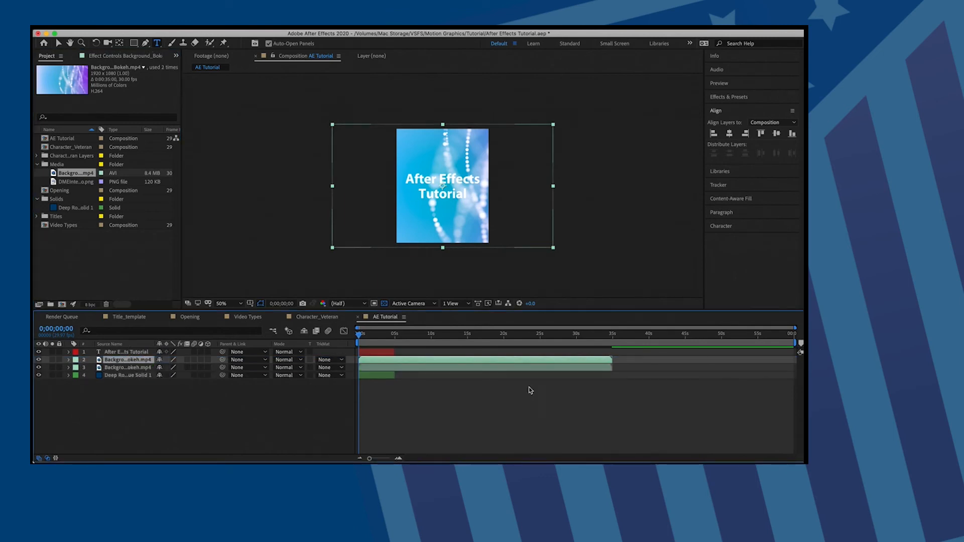
{"action": "left_click_drag", "start_coordinate": [385, 360], "coordinate": [630, 368]}
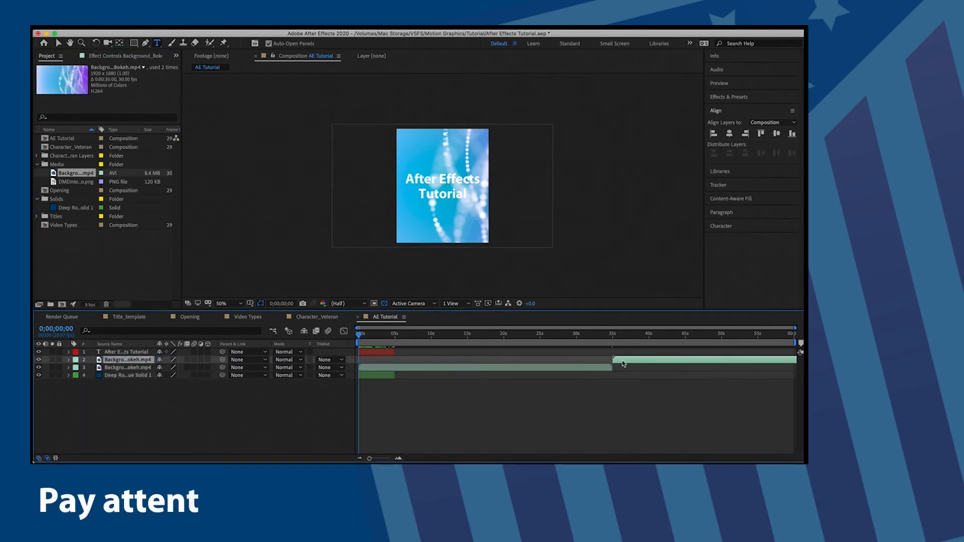
{"action": "scroll", "coordinate": [627, 365], "scroll_direction": "up", "scroll_amount": 10}
{"action": "scroll", "coordinate": [577, 362], "scroll_direction": "up", "scroll_amount": 3}
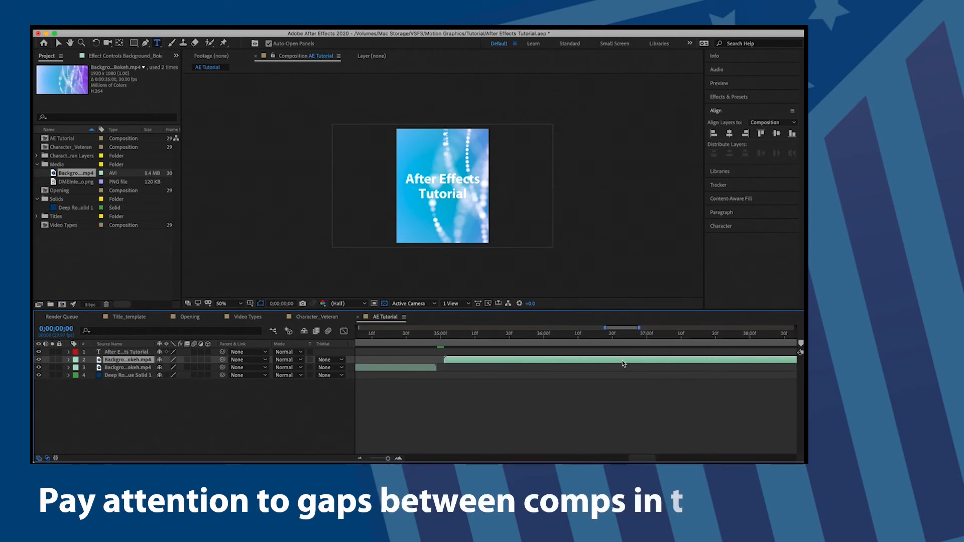
{"action": "left_click_drag", "start_coordinate": [421, 341], "coordinate": [393, 336]}
{"action": "key", "text": "space"}
{"action": "key", "text": "super+t"}
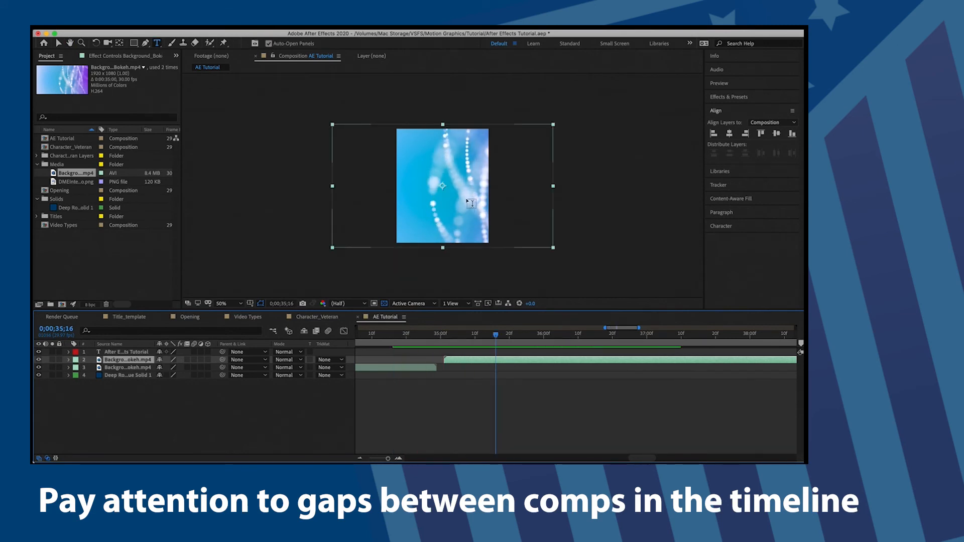
- Slide the second Background_Bokeh.mp4 layer against the end of the first to close the gap, and delete that second copy
{"action": "left_click_drag", "start_coordinate": [456, 360], "coordinate": [449, 360]}
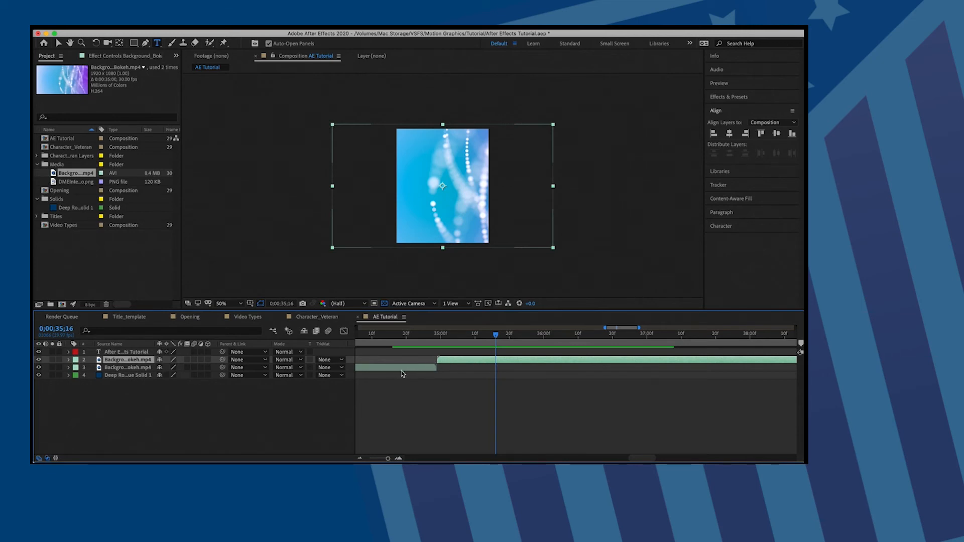
{"action": "scroll", "coordinate": [408, 376], "scroll_direction": "left", "scroll_amount": 10}
{"action": "scroll", "coordinate": [408, 377], "scroll_direction": "down", "scroll_amount": 10}
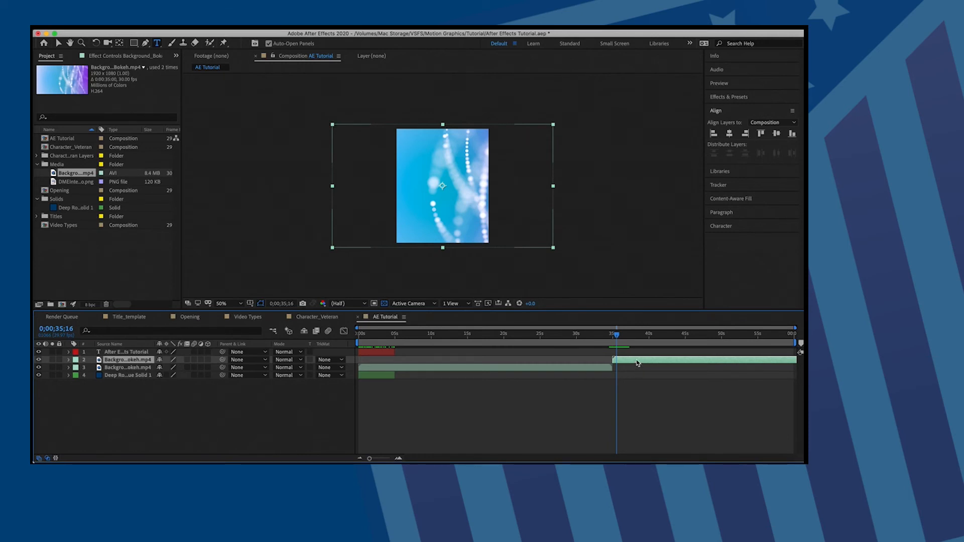
{"action": "key", "text": "Delete"}
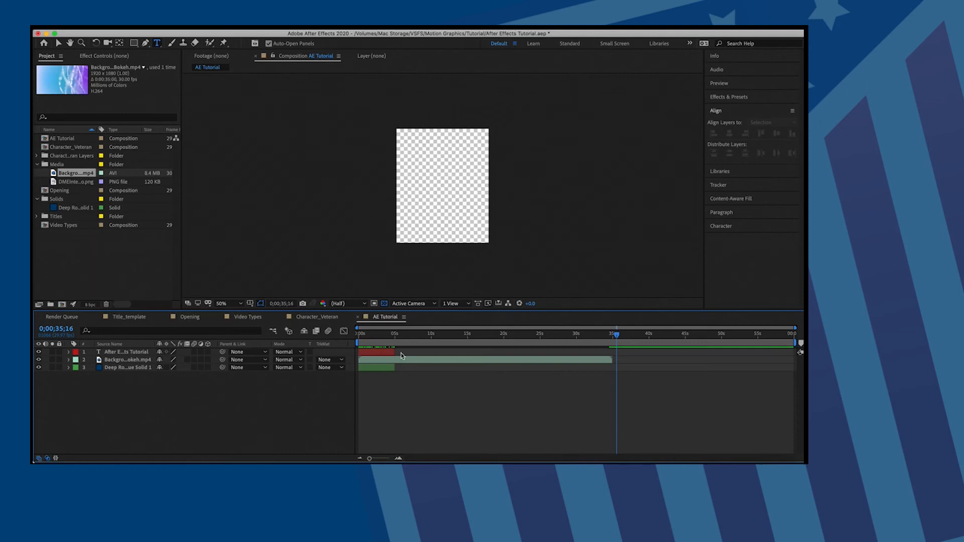
- Start the After Effects Tutorial text layer at 0;00;05;00, extend it to about 20 seconds, and preview its appearance and end
{"action": "left_click_drag", "start_coordinate": [394, 352], "coordinate": [395, 318]}
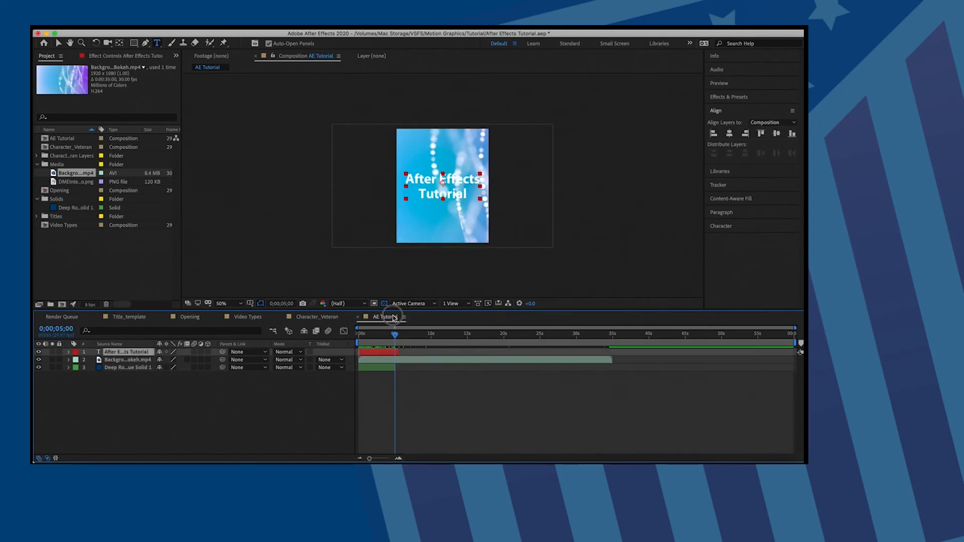
{"action": "left_click_drag", "start_coordinate": [366, 352], "coordinate": [503, 323]}
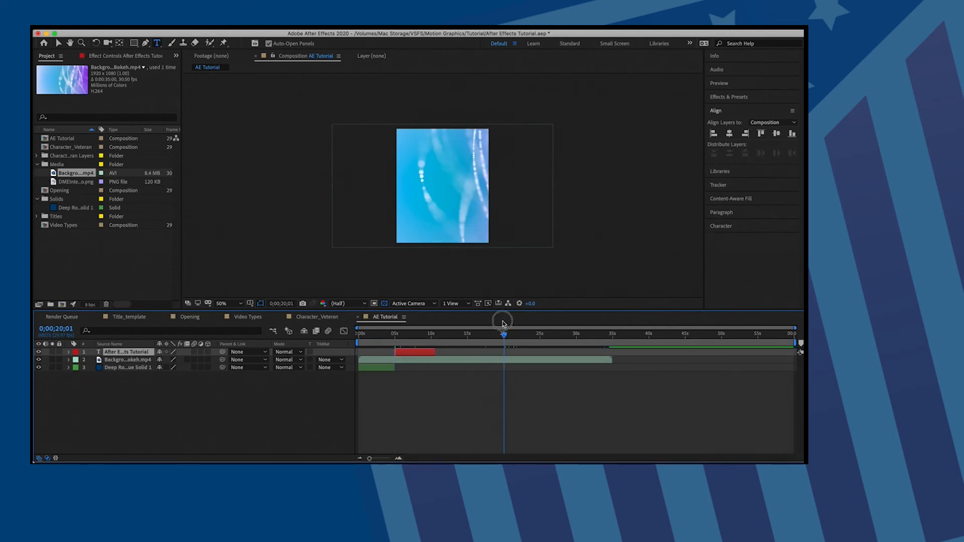
{"action": "left_click_drag", "start_coordinate": [435, 352], "coordinate": [377, 333]}
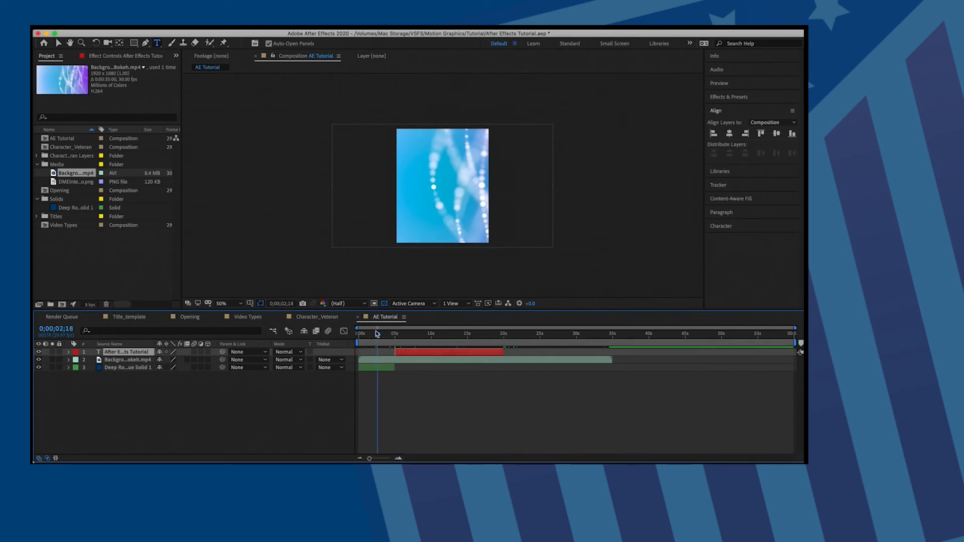
{"action": "key", "text": "space"}
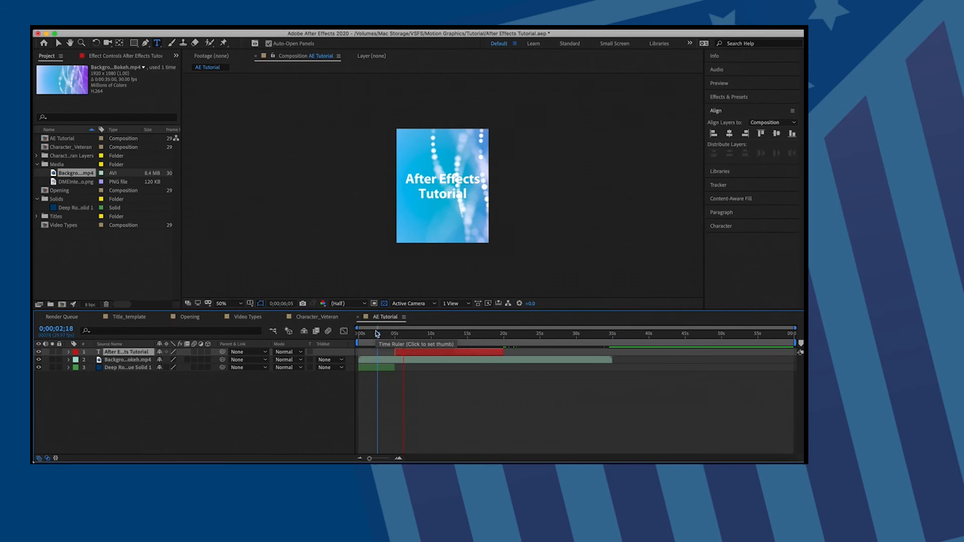
{"action": "left_click", "coordinate": [497, 334]}
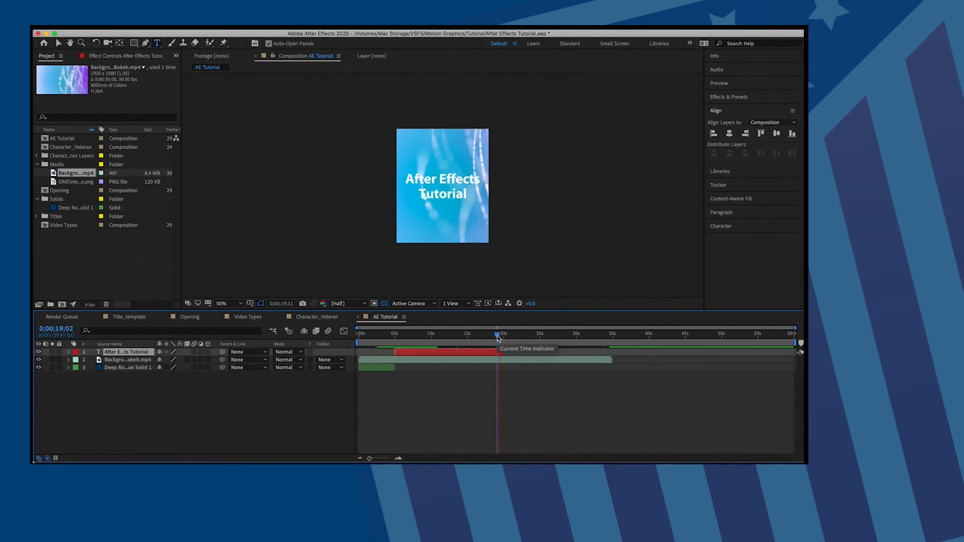
{"action": "key", "text": "space"}
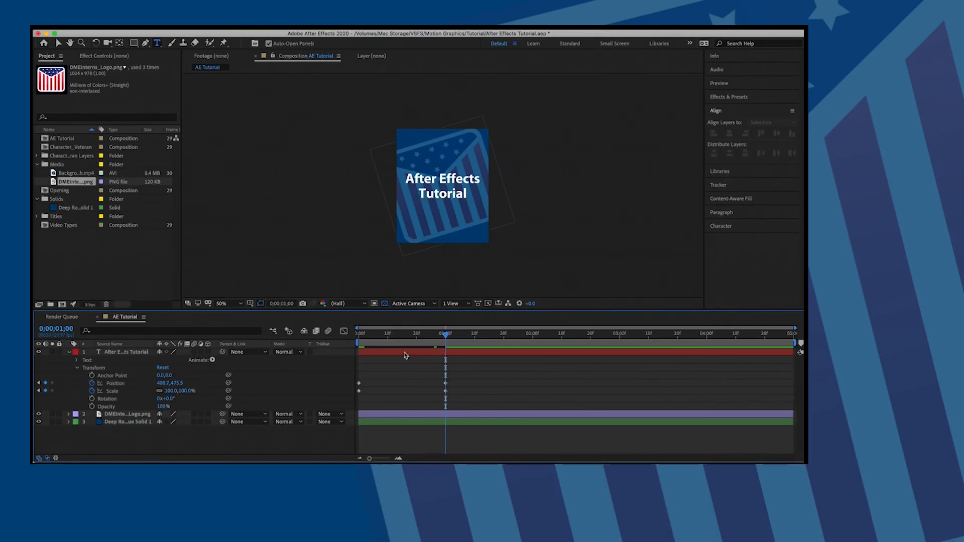
- Try resizing the After Effects Tutorial text at the one-second mark, first freely out of proportion and then with constrained proportions
{"action": "left_click", "coordinate": [488, 351]}
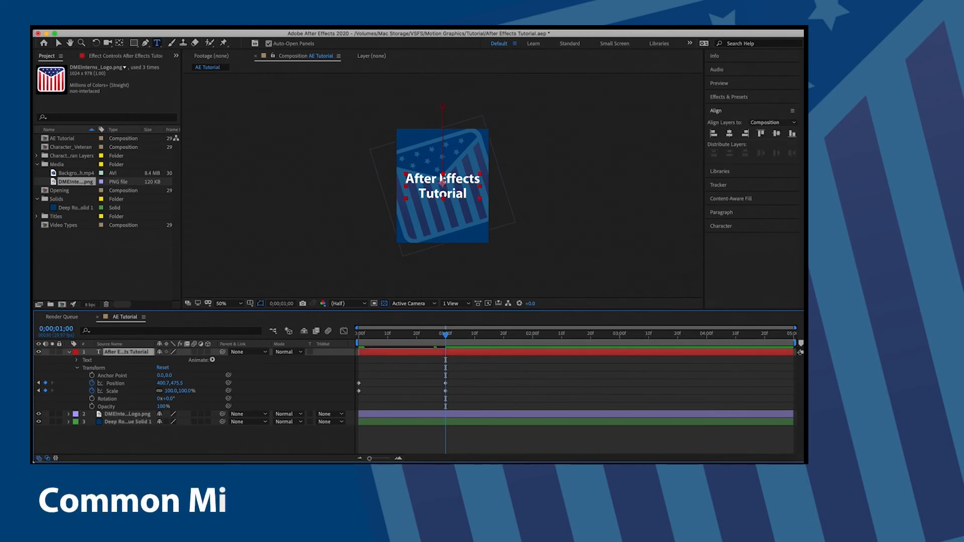
{"action": "key", "text": "v"}
{"action": "left_click_drag", "start_coordinate": [481, 200], "coordinate": [487, 226]}
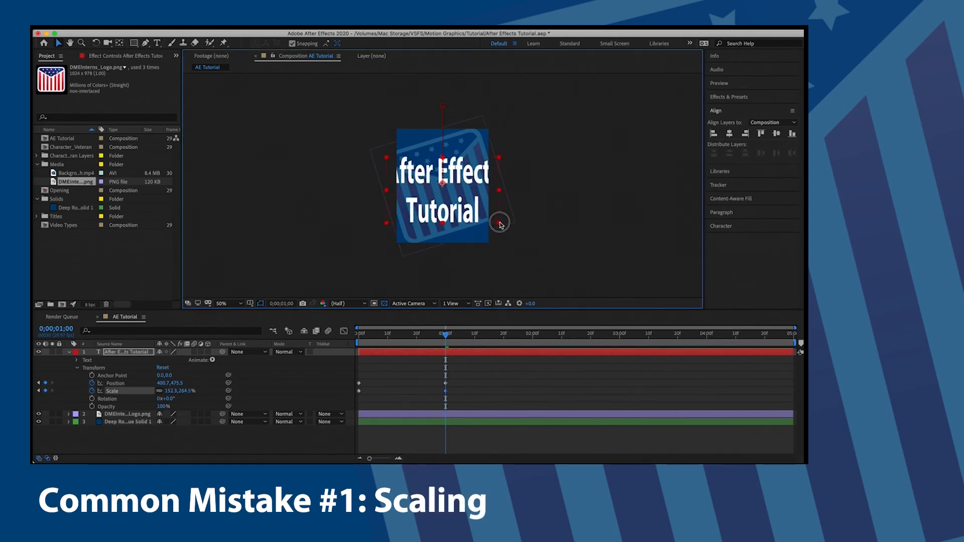
{"action": "left_click_drag", "start_coordinate": [496, 214], "coordinate": [485, 213]}
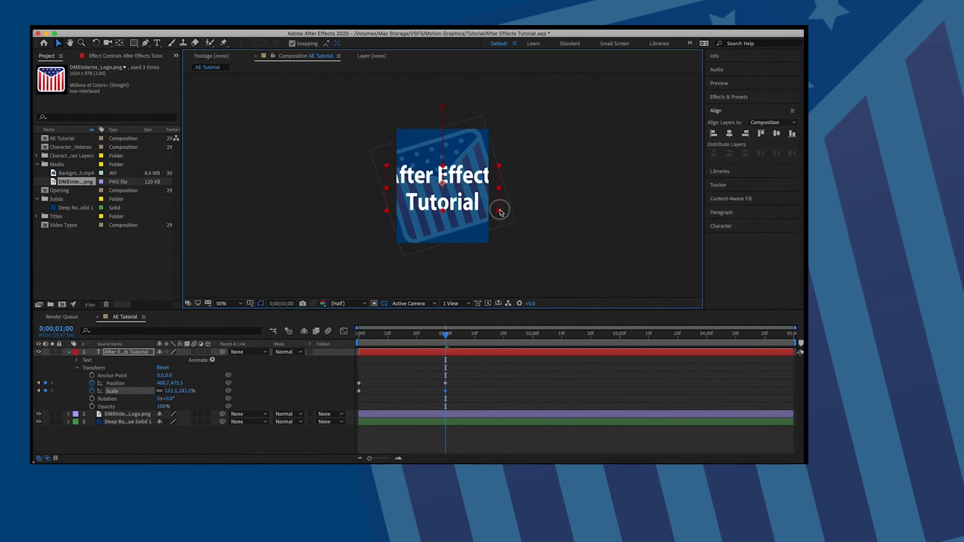
{"action": "mouse_move", "coordinate": [475, 199]}
{"action": "left_mouse_down"}
{"action": "mouse_move", "coordinate": [501, 215]}
{"action": "mouse_move", "coordinate": [442, 188]}
{"action": "mouse_move", "coordinate": [488, 201]}
{"action": "left_mouse_up"}
{"action": "key", "text": "shift"}
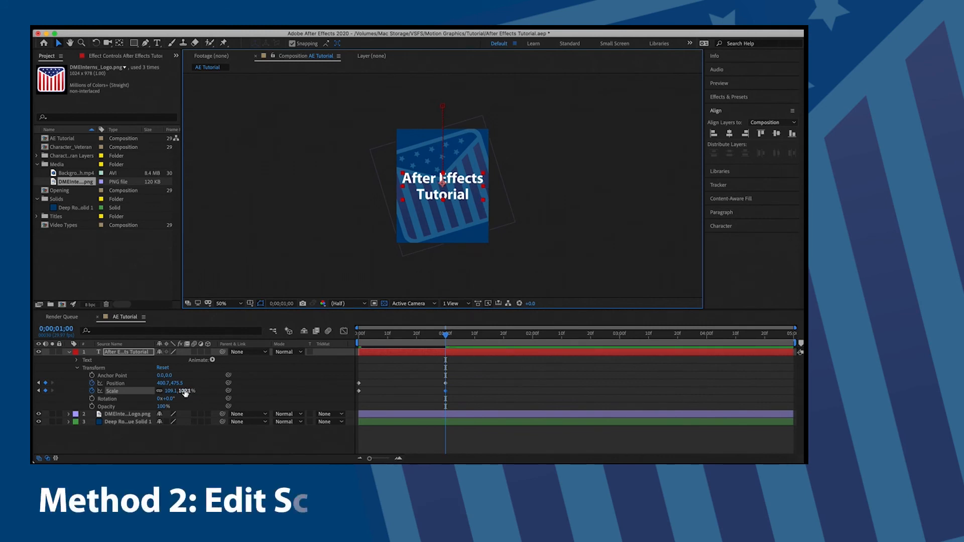
- Set the text layer's Scale to 100% at the one-second keyframe
{"action": "mouse_move", "coordinate": [184, 393]}
{"action": "left_mouse_down"}
{"action": "mouse_move", "coordinate": [166, 392]}
{"action": "mouse_move", "coordinate": [178, 394]}
{"action": "left_mouse_up"}
{"action": "type", "text": "100"}
{"action": "key", "text": "Return"}
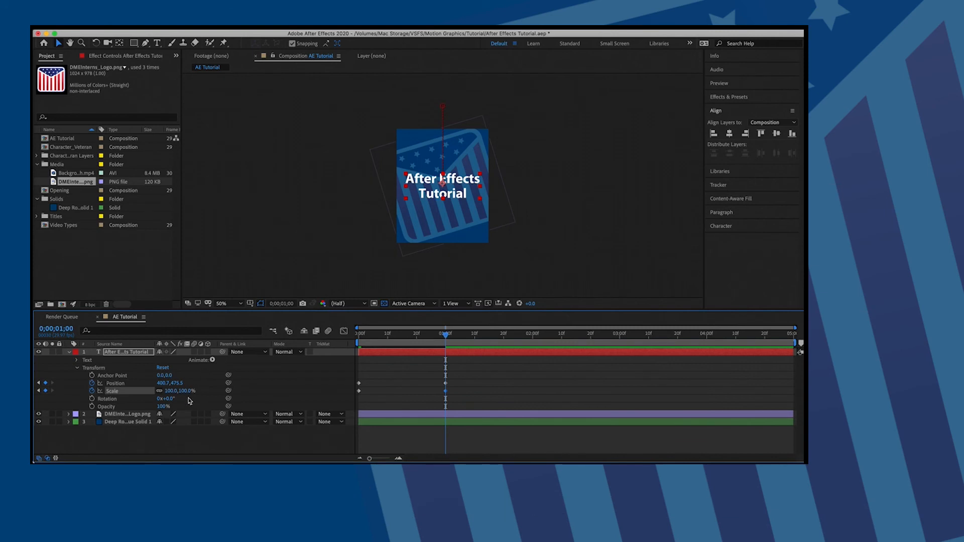
{"action": "left_click", "coordinate": [430, 444]}
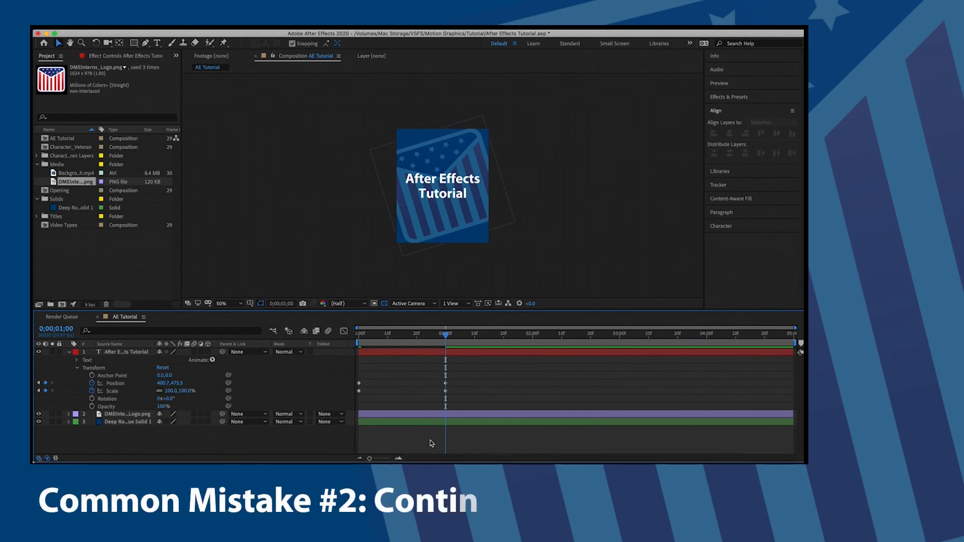
- Nudge the text sideways and undo it, and bend the text's incoming motion path into a curve
{"action": "left_click", "coordinate": [444, 177]}
{"action": "left_click_drag", "start_coordinate": [444, 176], "coordinate": [454, 176]}
{"action": "key", "text": "super+z"}
{"action": "left_click_drag", "start_coordinate": [442, 133], "coordinate": [400, 137]}
- Try a Position keyframe at four seconds with the text moved below the composition on a curved path, and undo it
{"action": "left_click_drag", "start_coordinate": [445, 336], "coordinate": [706, 334]}
{"action": "left_click", "coordinate": [45, 382]}
{"action": "left_click_drag", "start_coordinate": [442, 187], "coordinate": [459, 267]}
{"action": "left_click_drag", "start_coordinate": [467, 334], "coordinate": [444, 337]}
{"action": "left_click_drag", "start_coordinate": [460, 267], "coordinate": [489, 249]}
{"action": "left_click_drag", "start_coordinate": [445, 335], "coordinate": [620, 322]}
{"action": "key", "text": "super+z"}
{"action": "key", "text": "super+z"}
{"action": "key", "text": "super+z"}
{"action": "key", "text": "super+z"}
- Move the text below the composition at the four-second mark and bend its outgoing motion path
{"action": "left_click_drag", "start_coordinate": [443, 196], "coordinate": [476, 276]}
{"action": "left_click_drag", "start_coordinate": [449, 212], "coordinate": [476, 226]}
{"action": "mouse_move", "coordinate": [620, 335]}
{"action": "left_mouse_down"}
{"action": "mouse_move", "coordinate": [362, 340]}
{"action": "mouse_move", "coordinate": [706, 327]}
{"action": "mouse_move", "coordinate": [621, 330]}
{"action": "left_mouse_up"}
{"action": "left_click", "coordinate": [706, 383]}
- Copy the text layer's one-second Position and Scale keyframes to 0;00;03;00
{"action": "left_click_drag", "start_coordinate": [438, 375], "coordinate": [454, 408]}
{"action": "key", "text": "super+c"}
{"action": "key", "text": "super+v"}
{"action": "mouse_move", "coordinate": [620, 333]}
{"action": "left_mouse_down"}
{"action": "mouse_move", "coordinate": [445, 336]}
{"action": "mouse_move", "coordinate": [621, 335]}
{"action": "left_mouse_up"}
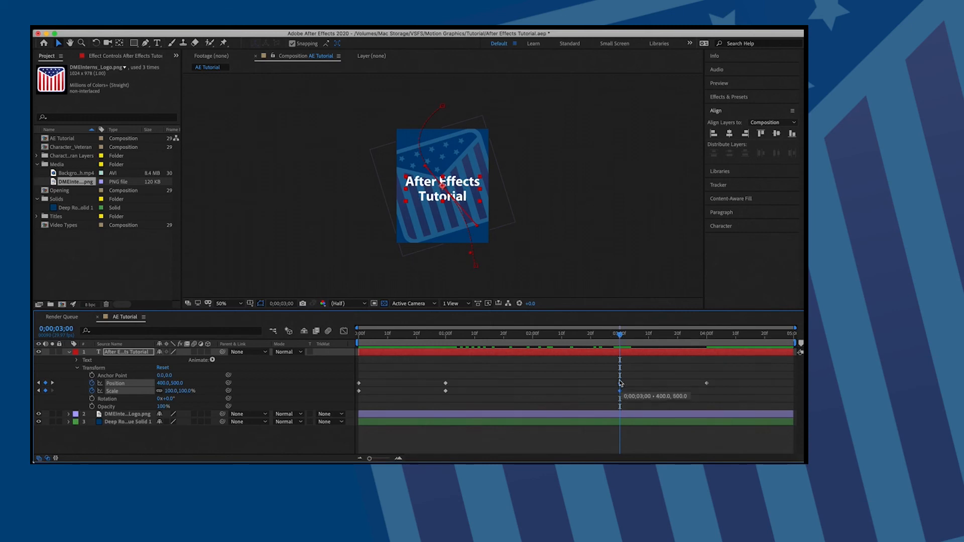
- Scrub back to 0;00;02;14 to check the text's drift, and open the options for the one- and three-second Position keyframes
{"action": "left_click_drag", "start_coordinate": [620, 340], "coordinate": [574, 371]}
{"action": "left_click", "coordinate": [597, 394]}
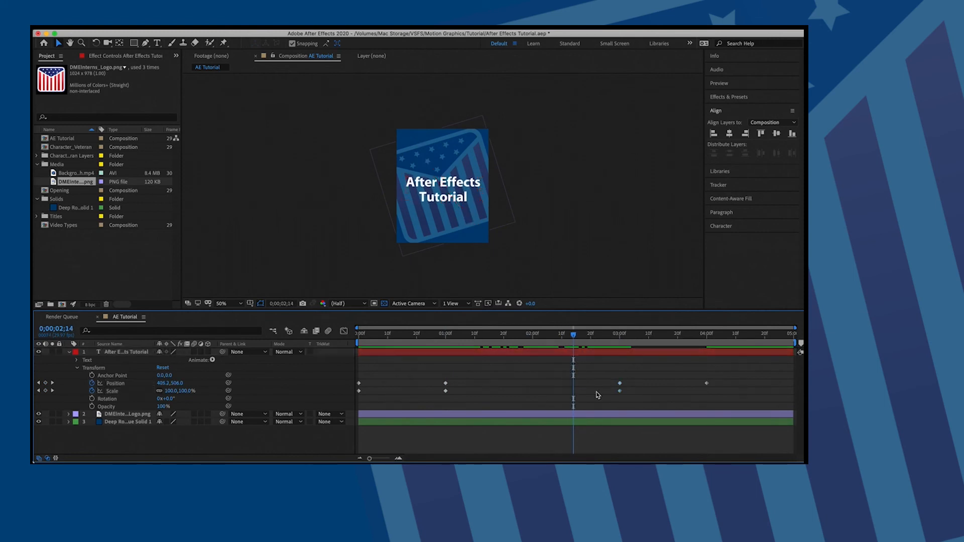
{"action": "left_click_drag", "start_coordinate": [433, 376], "coordinate": [628, 388]}
{"action": "right_click", "coordinate": [620, 384]}
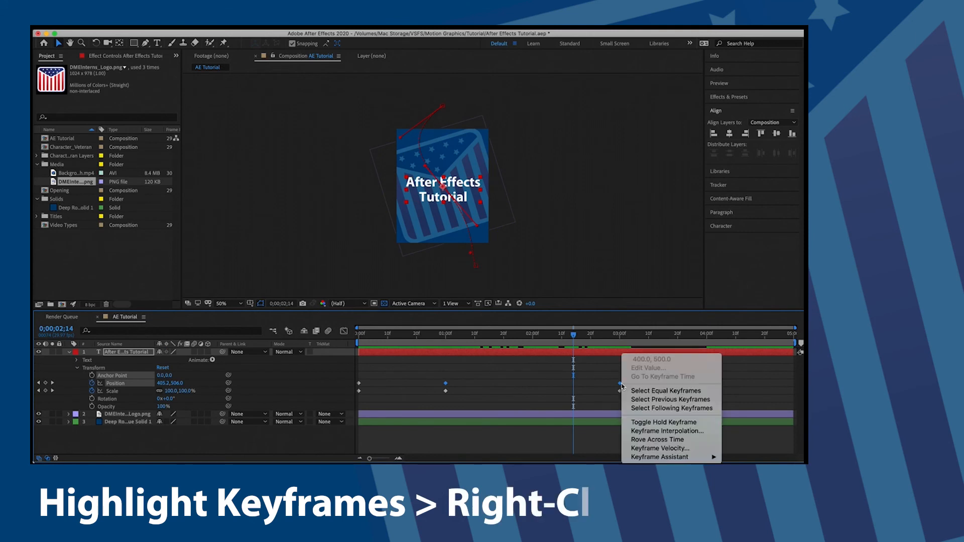
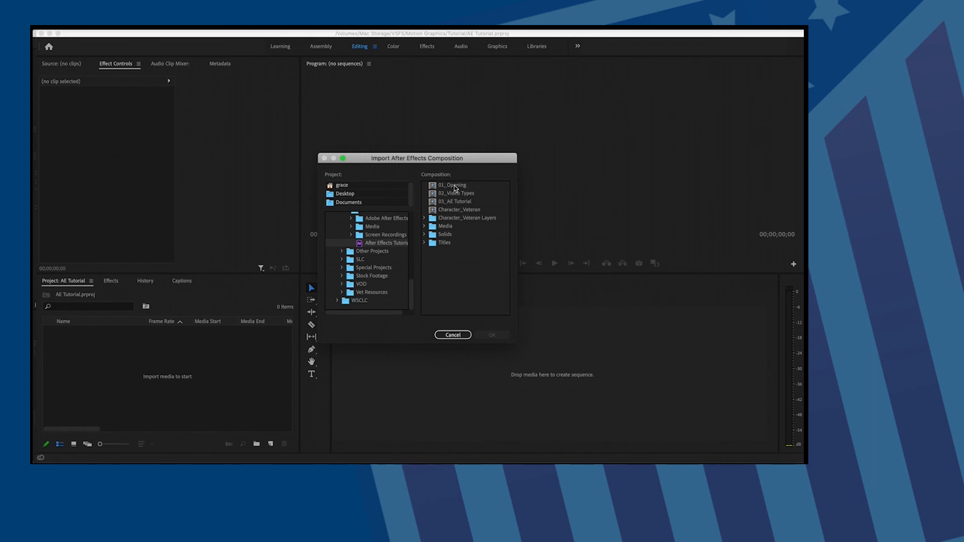
- In Premiere Pro, import the compositions 01_Opening, 02_Video Types and 03_AE Tutorial from the After Effects project
{"action": "left_click", "coordinate": [452, 187]}
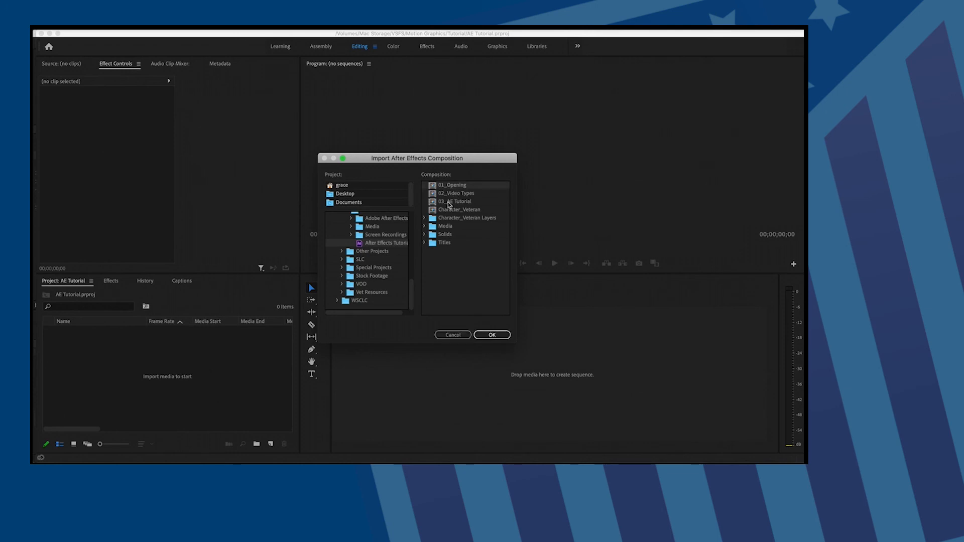
{"action": "left_click", "coordinate": [448, 202], "text": "shift"}
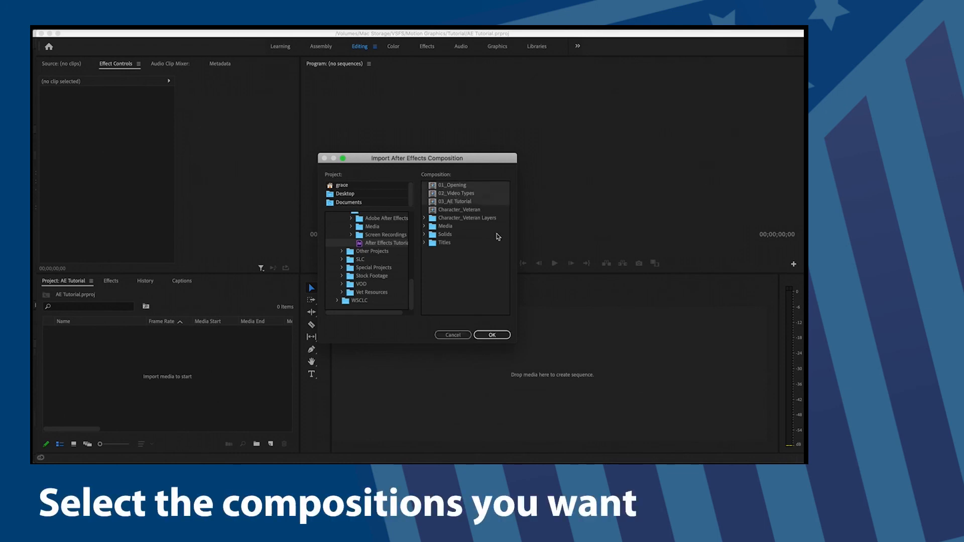
{"action": "left_click", "coordinate": [495, 335]}
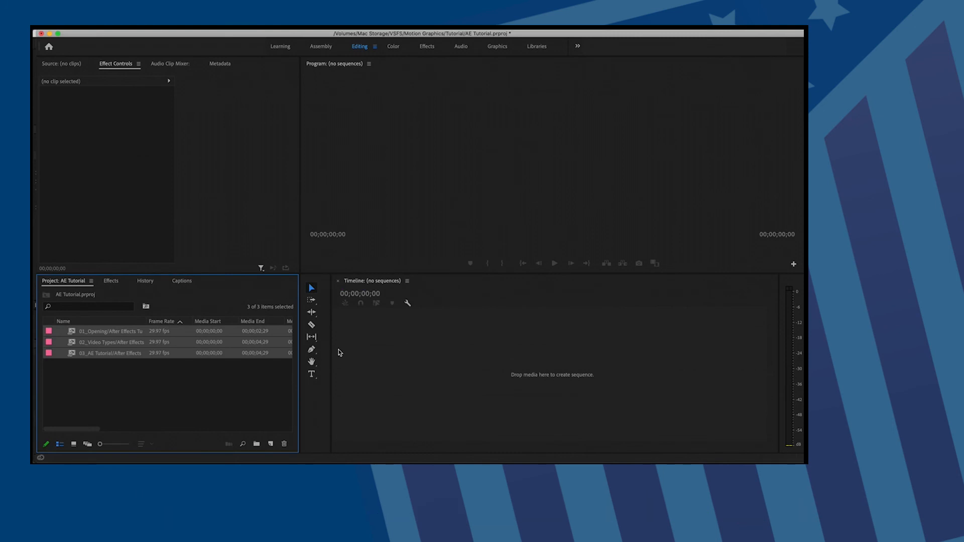
{"action": "left_click", "coordinate": [190, 378]}
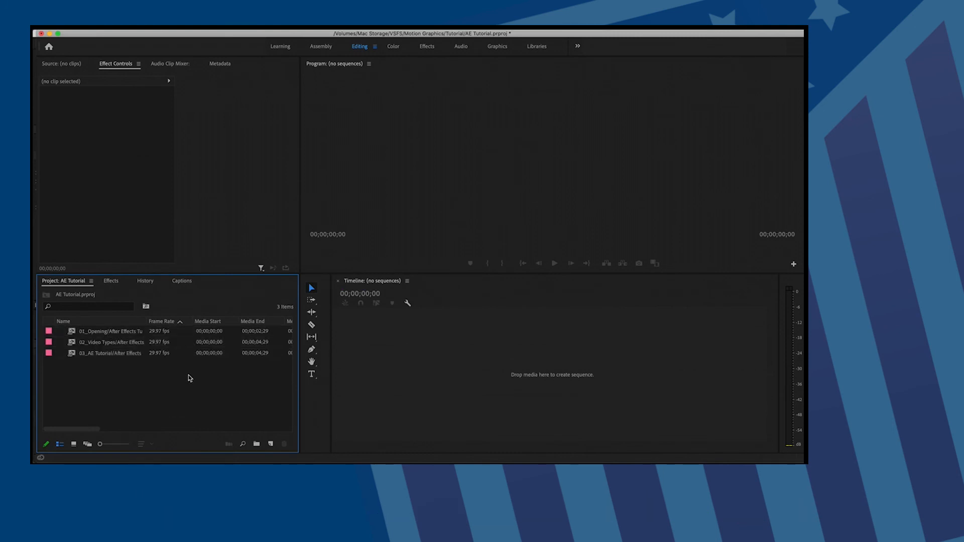
- Create a sequence from the 01_Opening clip, append 02_Video Types and 03_AE Tutorial end to end, and play it from the start
{"action": "right_click", "coordinate": [125, 336]}
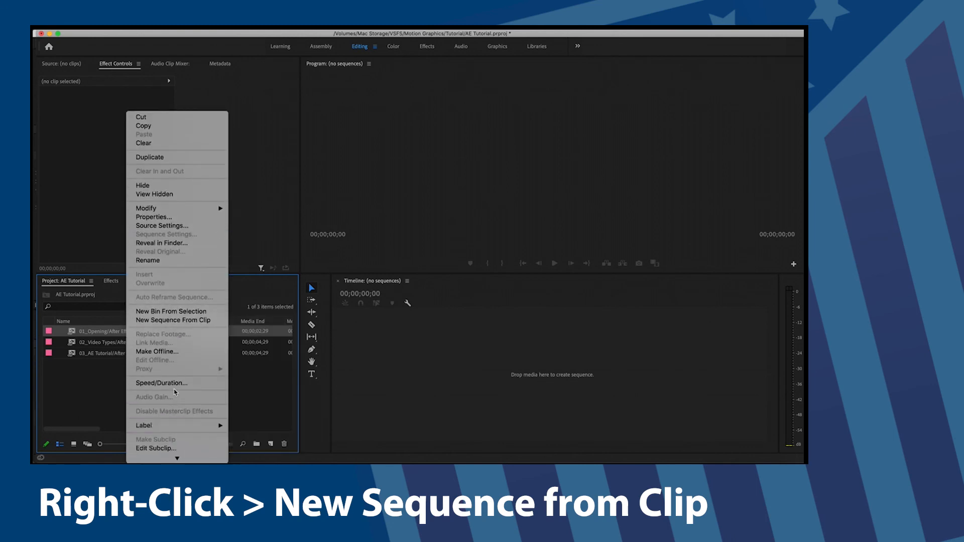
{"action": "left_click", "coordinate": [186, 321]}
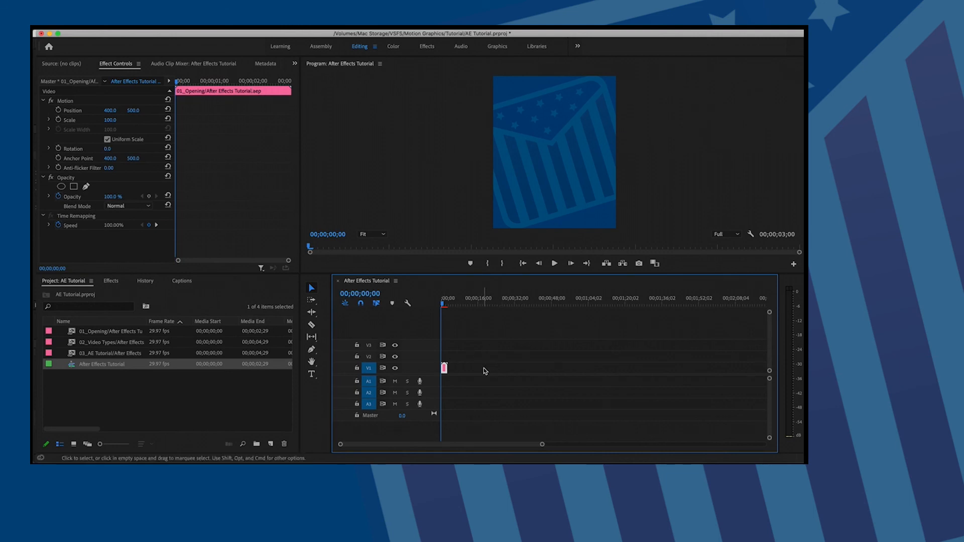
{"action": "left_click", "coordinate": [93, 345]}
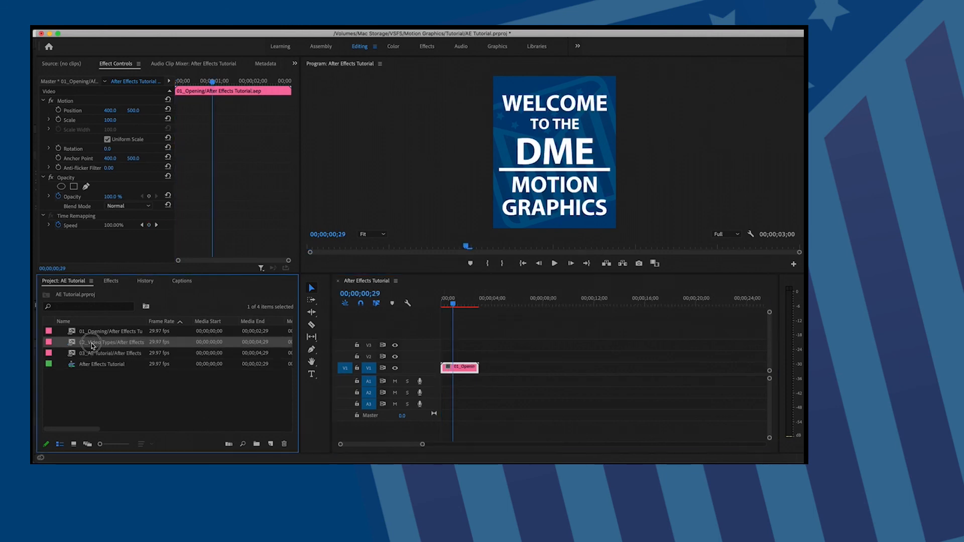
{"action": "left_click_drag", "start_coordinate": [92, 346], "coordinate": [480, 369]}
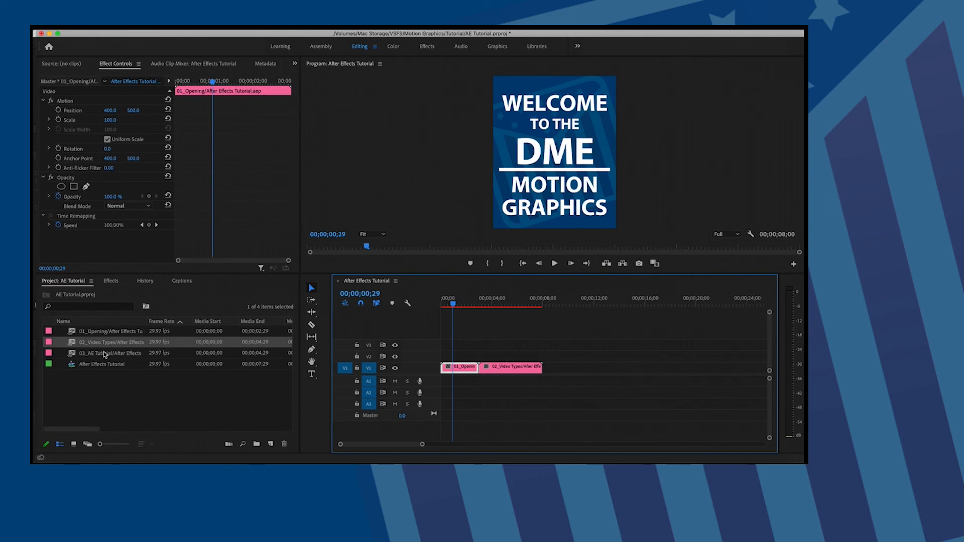
{"action": "left_click_drag", "start_coordinate": [104, 354], "coordinate": [545, 373]}
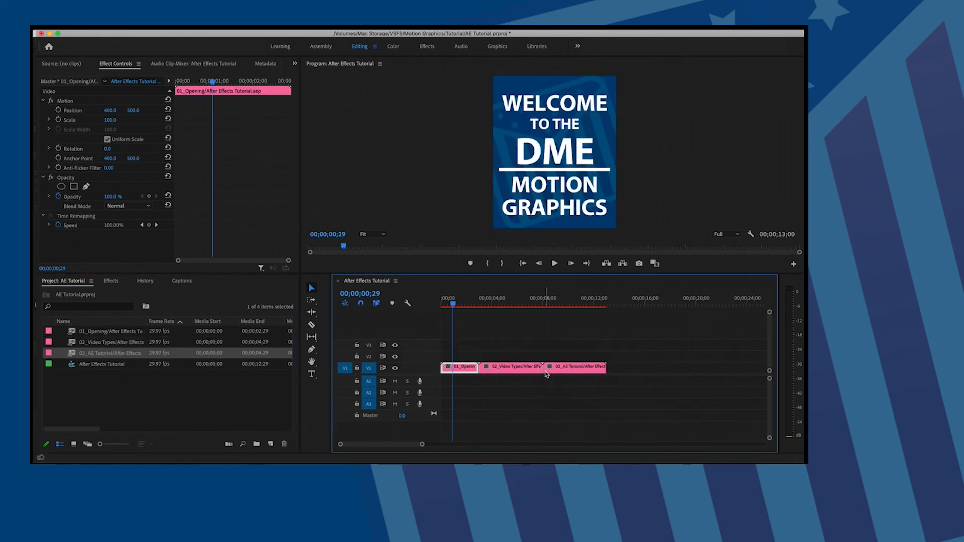
{"action": "left_click_drag", "start_coordinate": [453, 303], "coordinate": [415, 304]}
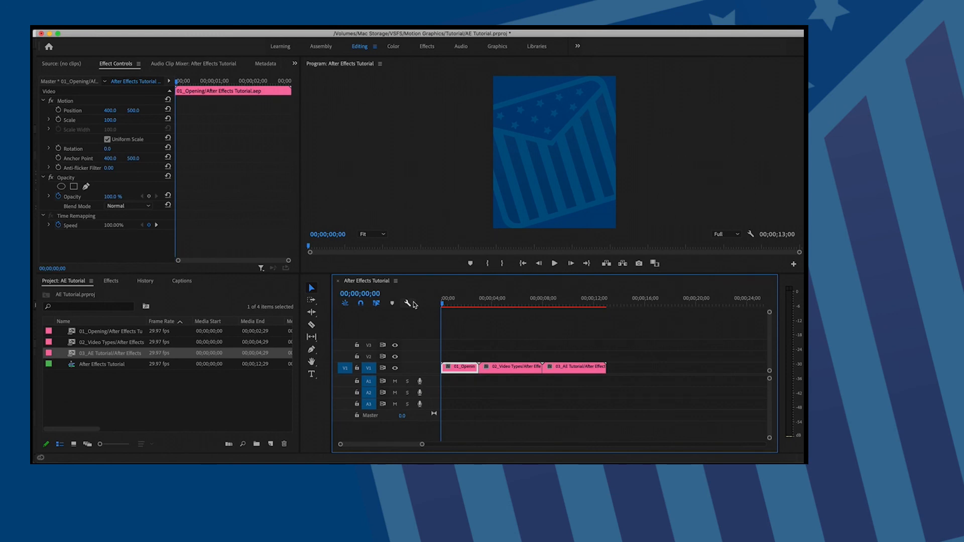
{"action": "key", "text": "space"}
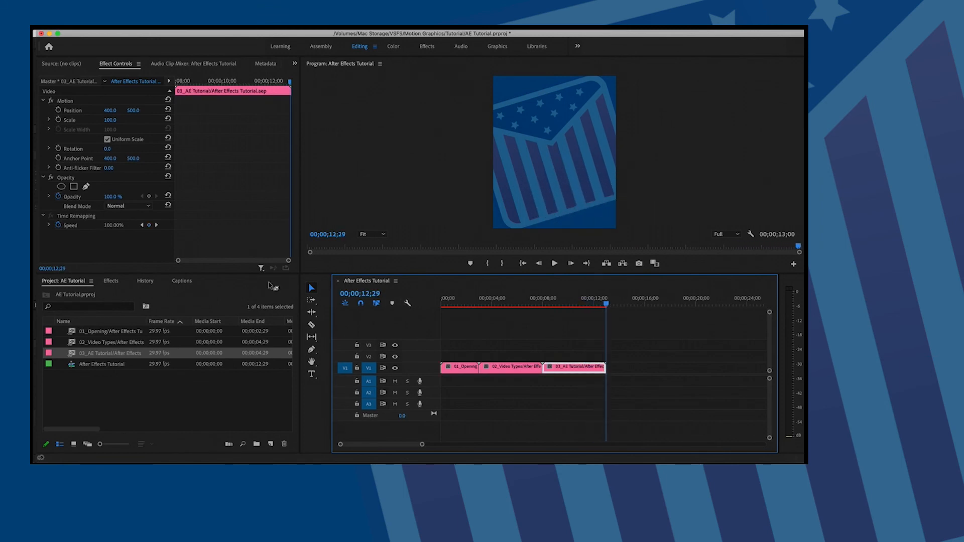
- Apply the Slide video transition at the cut between the 01_Opening and 02_Video Types clips, accepting repeated frames
{"action": "left_click", "coordinate": [116, 284]}
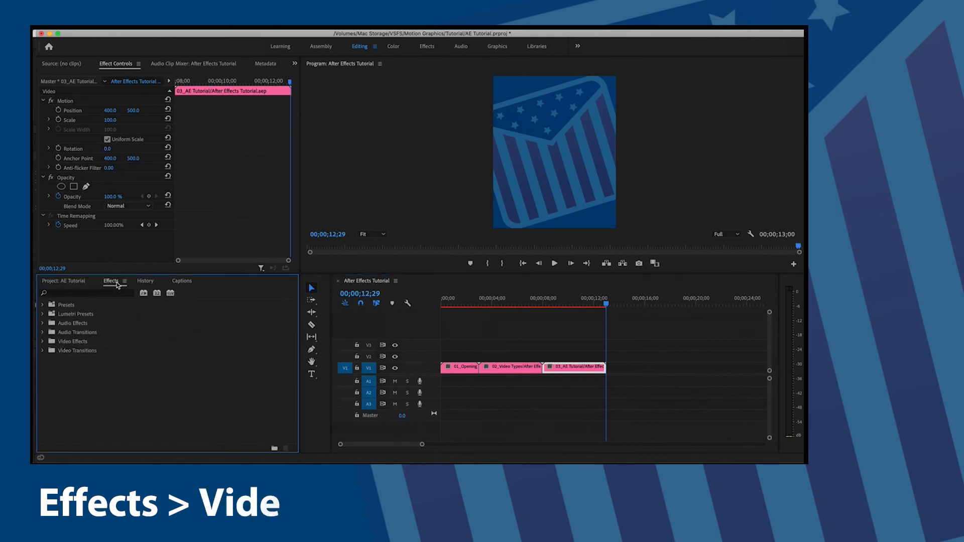
{"action": "left_click", "coordinate": [43, 351]}
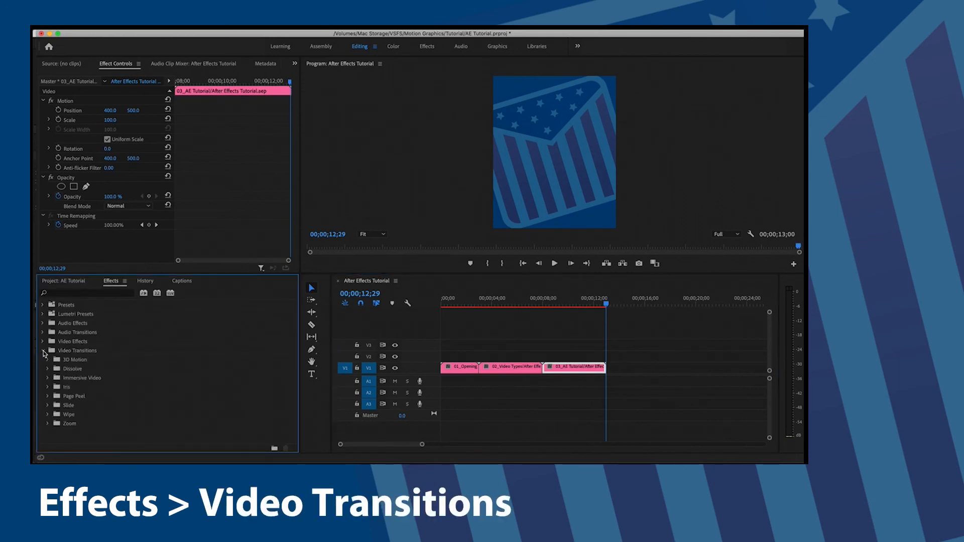
{"action": "left_click", "coordinate": [85, 379]}
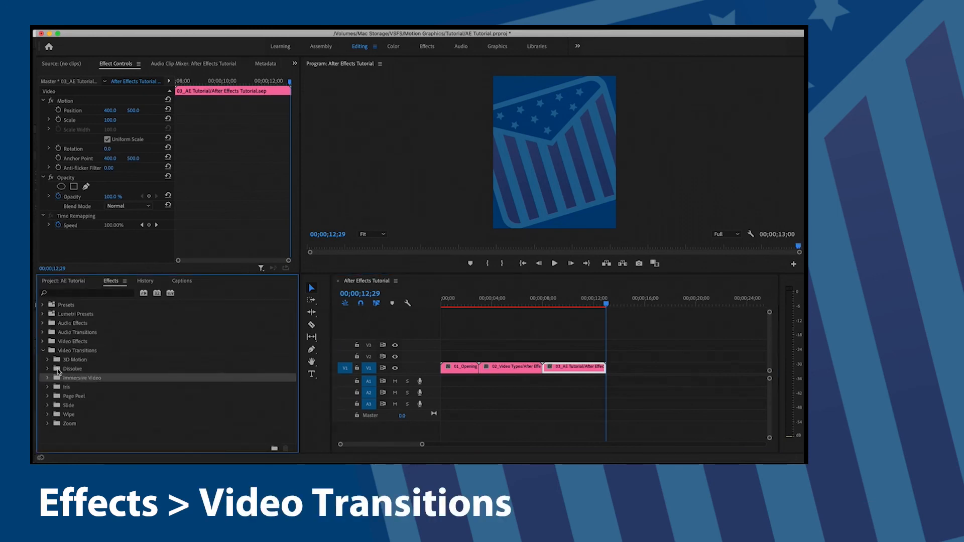
{"action": "left_click", "coordinate": [48, 405]}
{"action": "scroll", "coordinate": [116, 405], "scroll_direction": "down", "scroll_amount": 1}
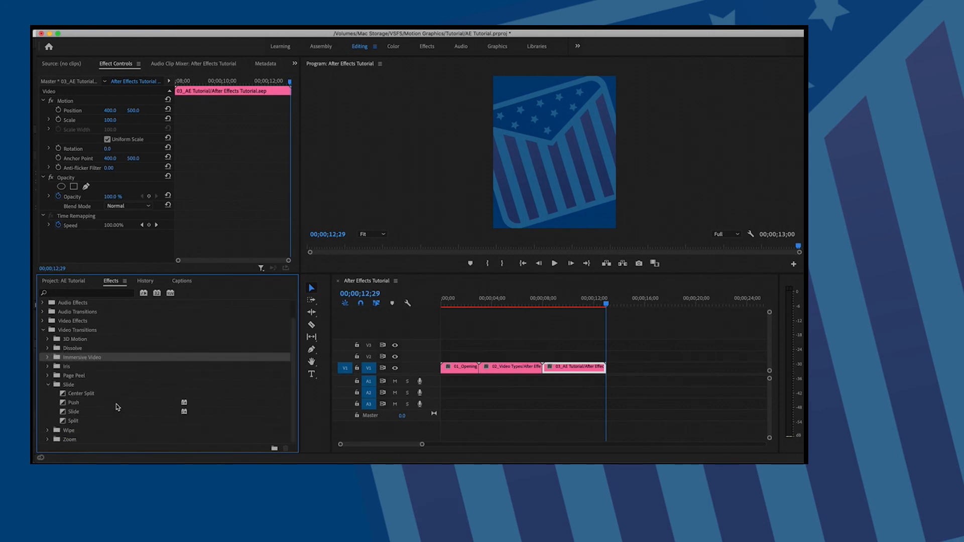
{"action": "left_click_drag", "start_coordinate": [73, 414], "coordinate": [480, 372]}
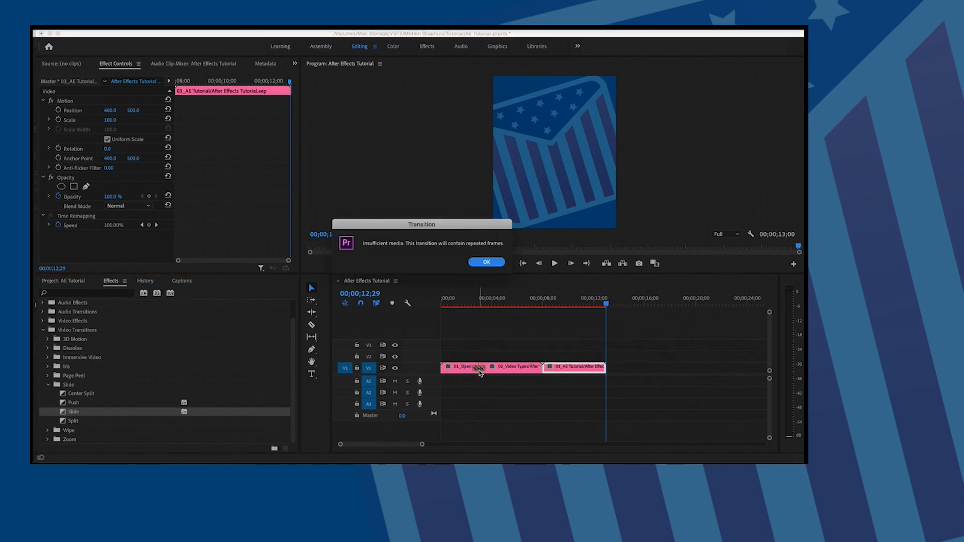
{"action": "left_click", "coordinate": [486, 261]}
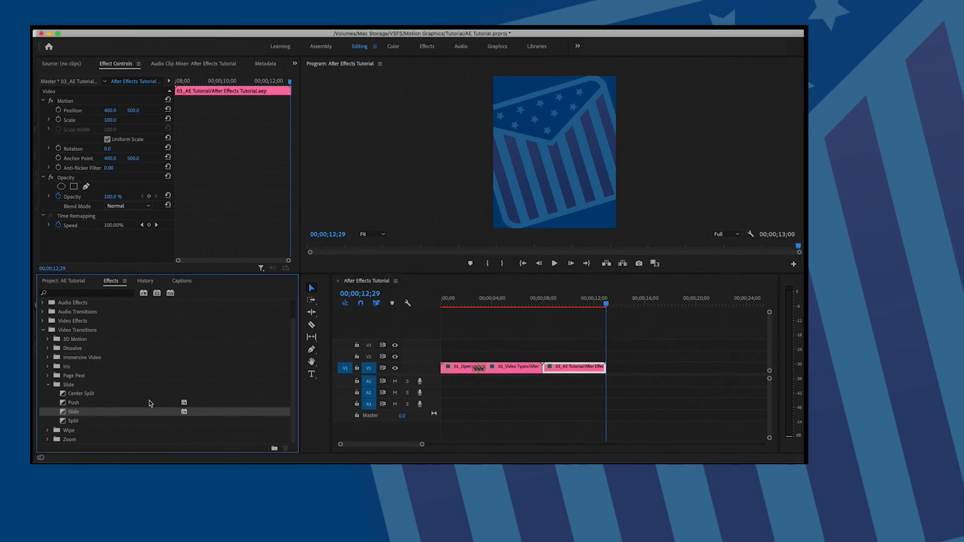
- Apply the Slide transition between the 02_Video Types and 03_AE Tutorial clips, and play the sequence from the start
{"action": "left_click_drag", "start_coordinate": [73, 414], "coordinate": [546, 369]}
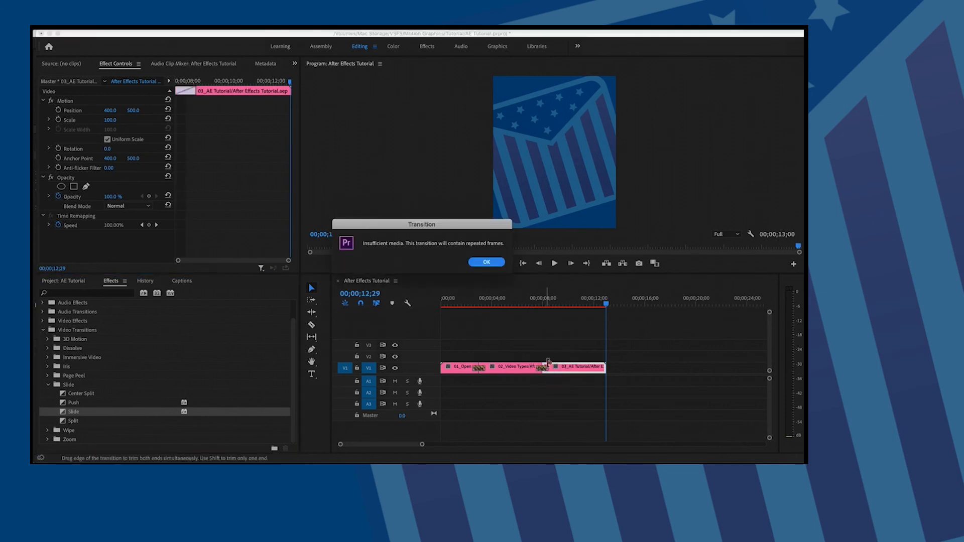
{"action": "left_click", "coordinate": [487, 262]}
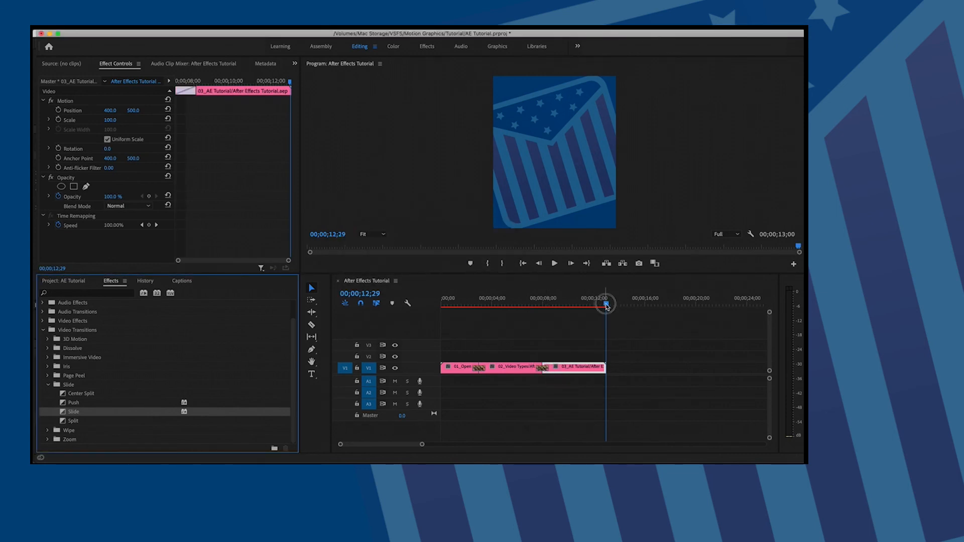
{"action": "left_click_drag", "start_coordinate": [606, 307], "coordinate": [378, 301]}
{"action": "key", "text": "space"}
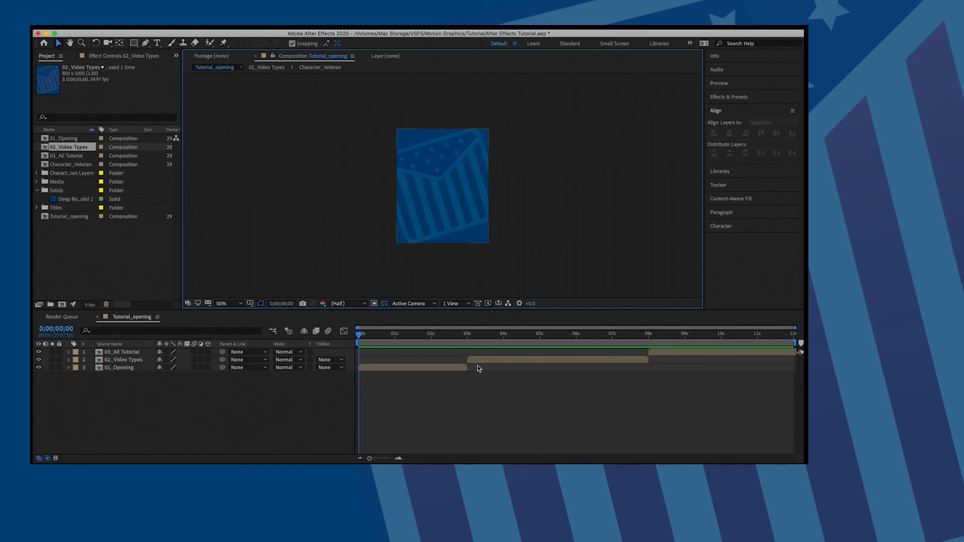
{"action": "scroll", "coordinate": [478, 368], "scroll_direction": "up", "scroll_amount": 5}
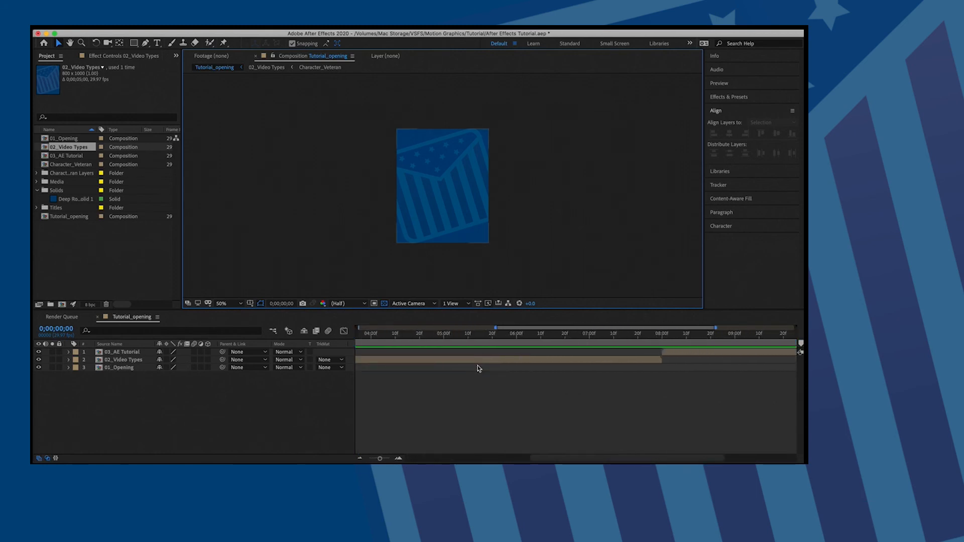
{"action": "scroll", "coordinate": [479, 369], "scroll_direction": "left", "scroll_amount": 1}
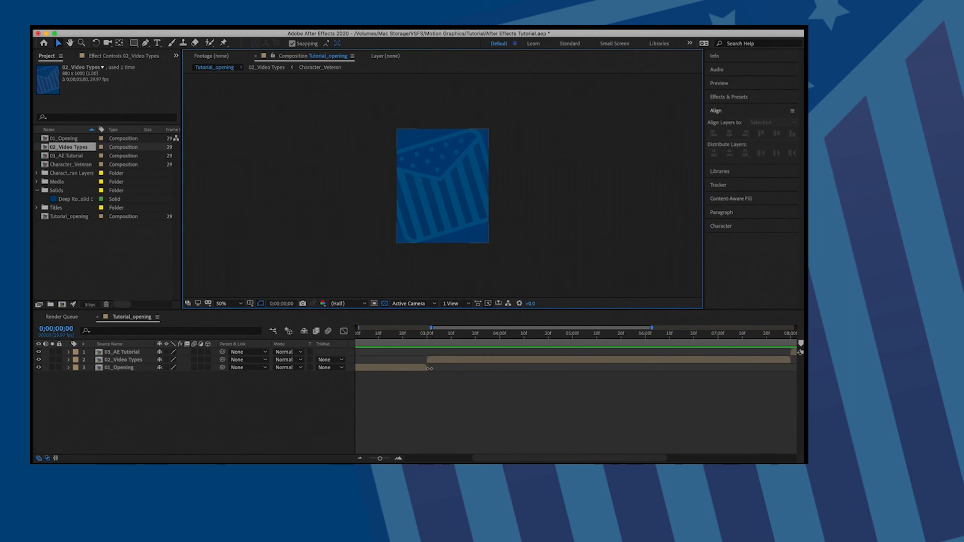
{"action": "key", "text": "semicolon"}
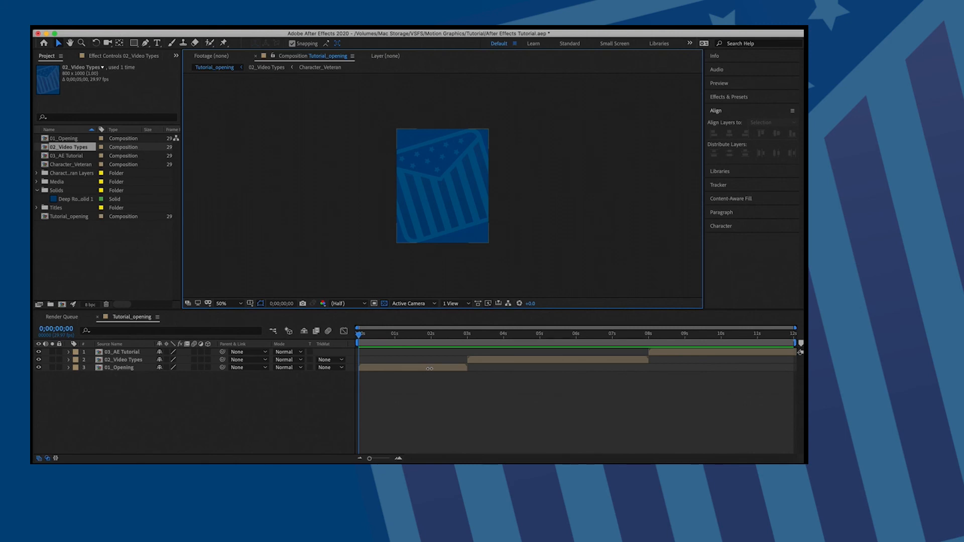
{"action": "scroll", "coordinate": [463, 375], "scroll_direction": "up", "scroll_amount": 3}
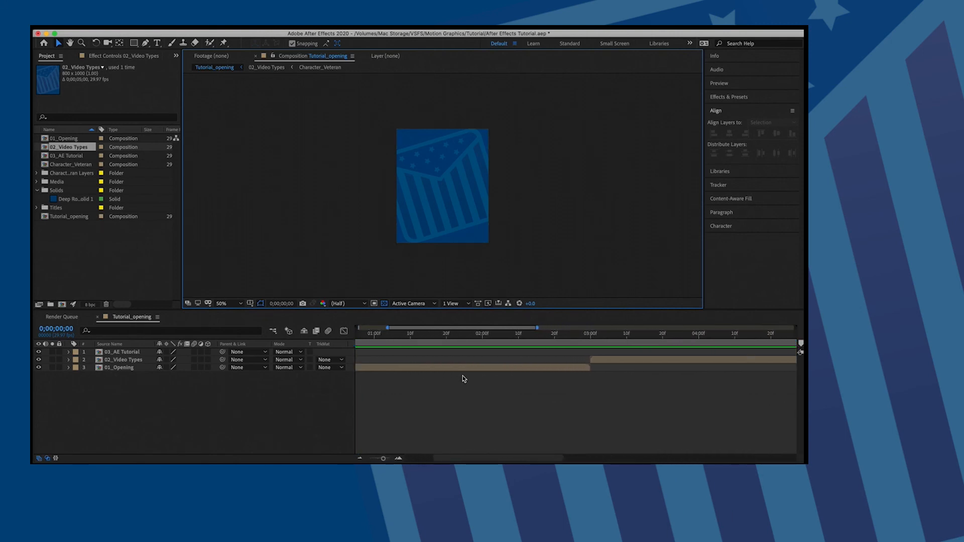
{"action": "key", "text": "semicolon"}
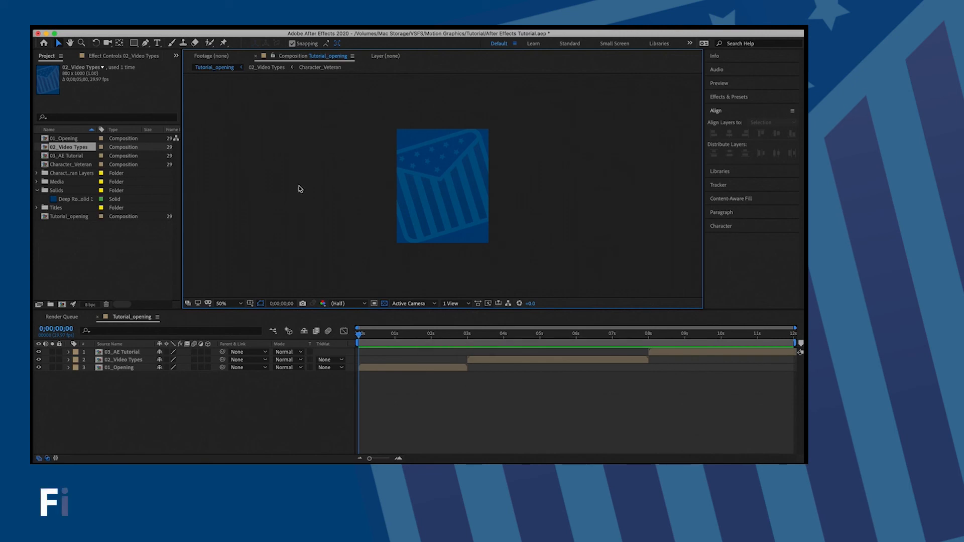
- In After Effects, export the Tutorial_opening composition to the Adobe Media Encoder queue
{"action": "left_click", "coordinate": [111, 28]}
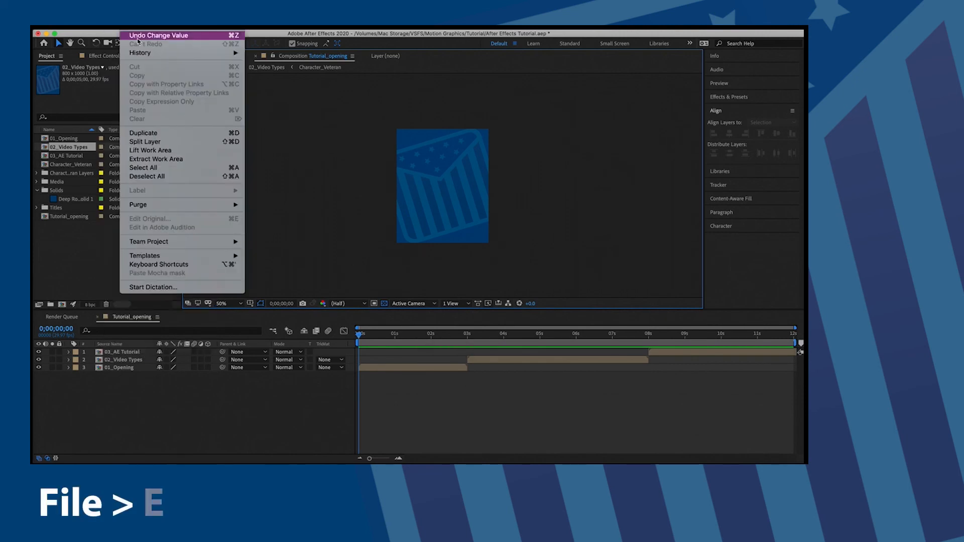
{"action": "mouse_move", "coordinate": [121, 159]}
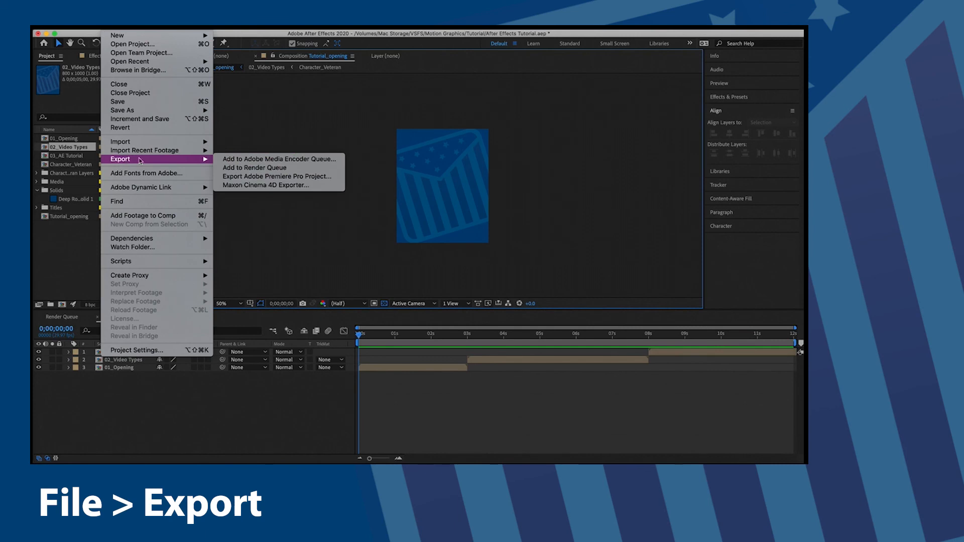
{"action": "left_click", "coordinate": [279, 159]}
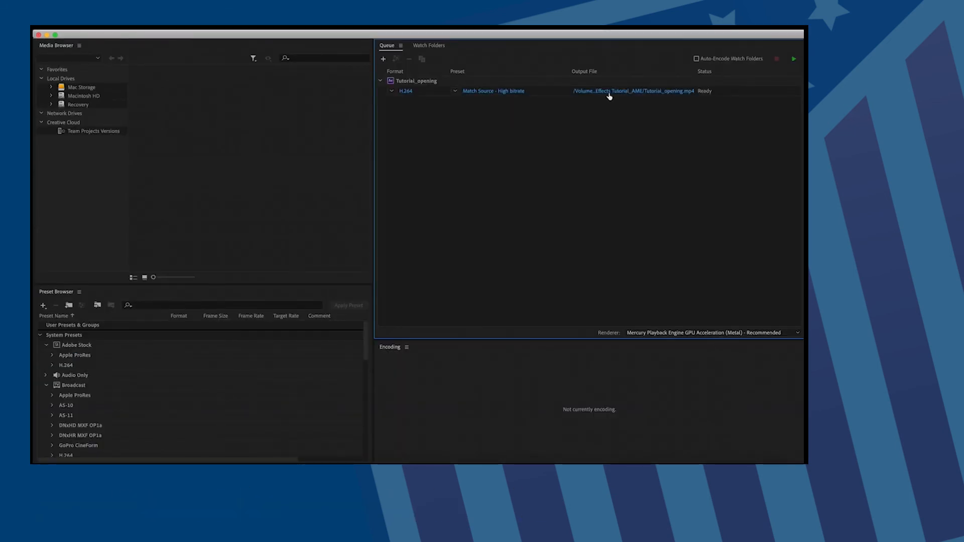
- In Media Encoder, set the output file to Opening Sequence in the Tutorial folder, saved as an MP4 video
{"action": "left_click", "coordinate": [598, 92]}
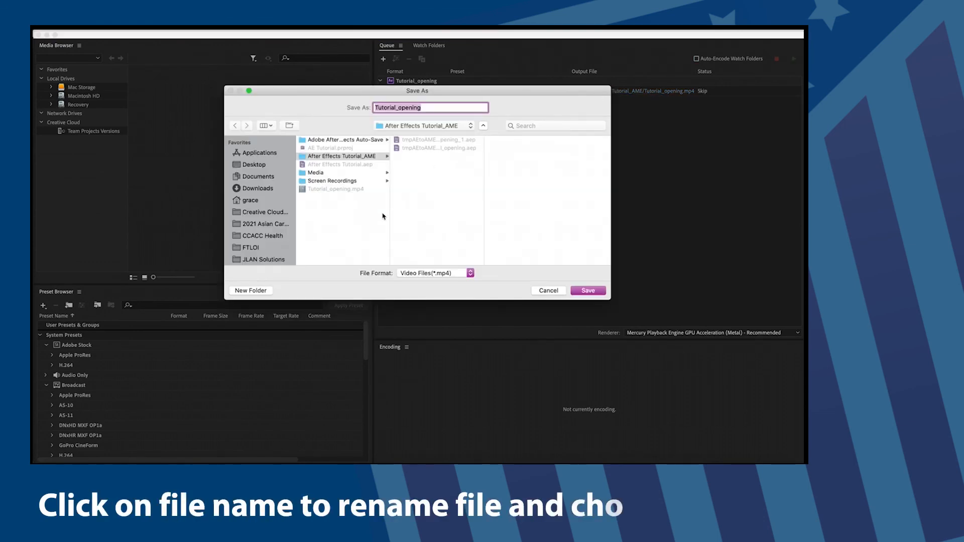
{"action": "left_click", "coordinate": [340, 217]}
{"action": "double_click", "coordinate": [424, 108]}
{"action": "type", "text": "Opening Sequence"}
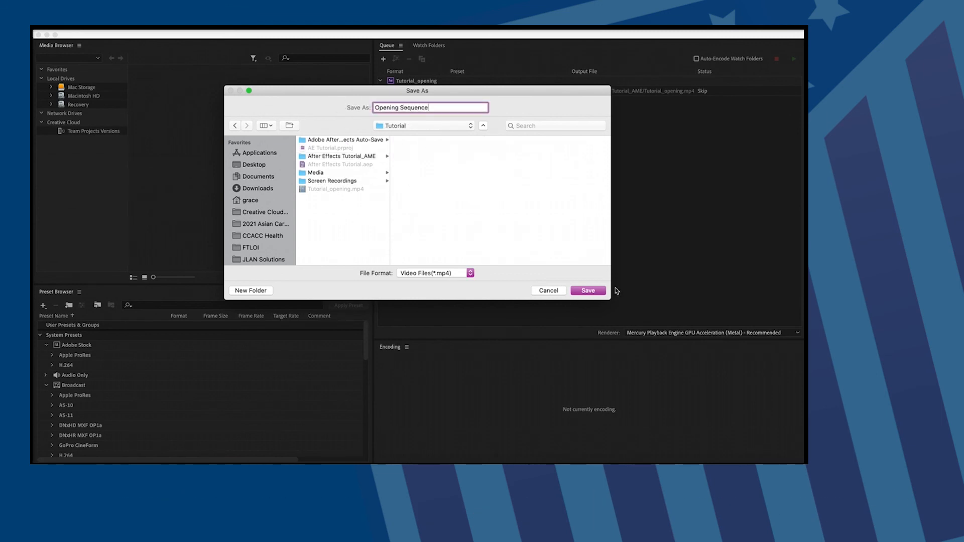
{"action": "left_click", "coordinate": [597, 291]}
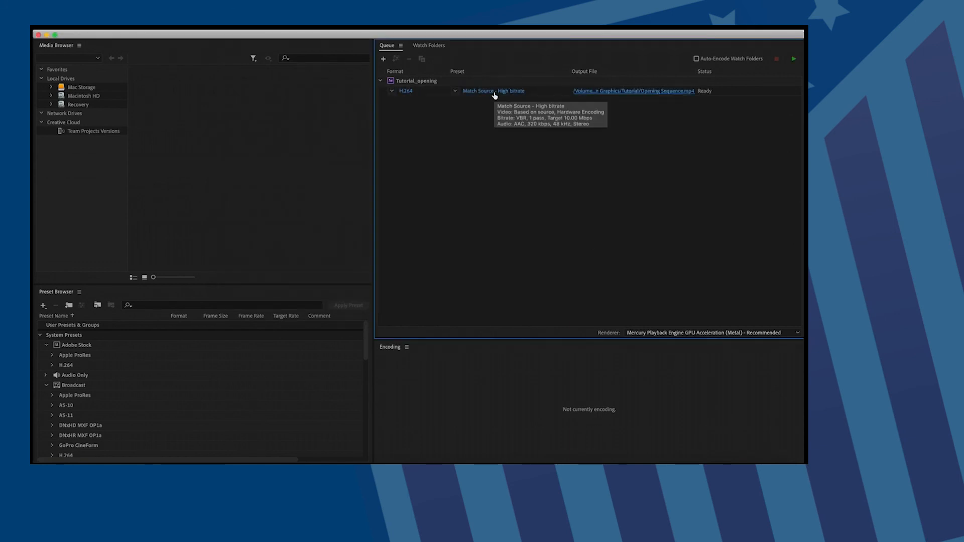
- Review the H.264 export settings, keep the Match Source - High bitrate preset, and start encoding the queue
{"action": "left_click", "coordinate": [494, 93]}
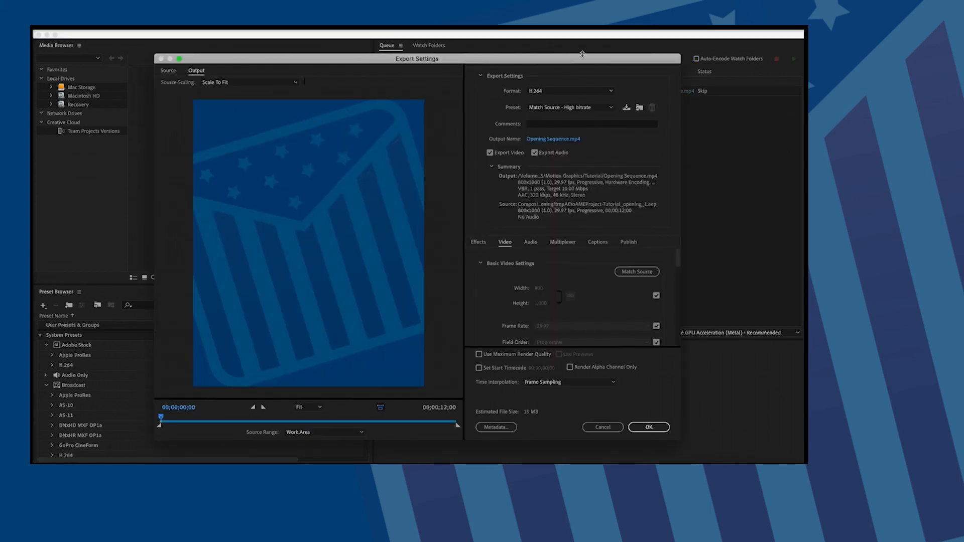
{"action": "left_click", "coordinate": [597, 110]}
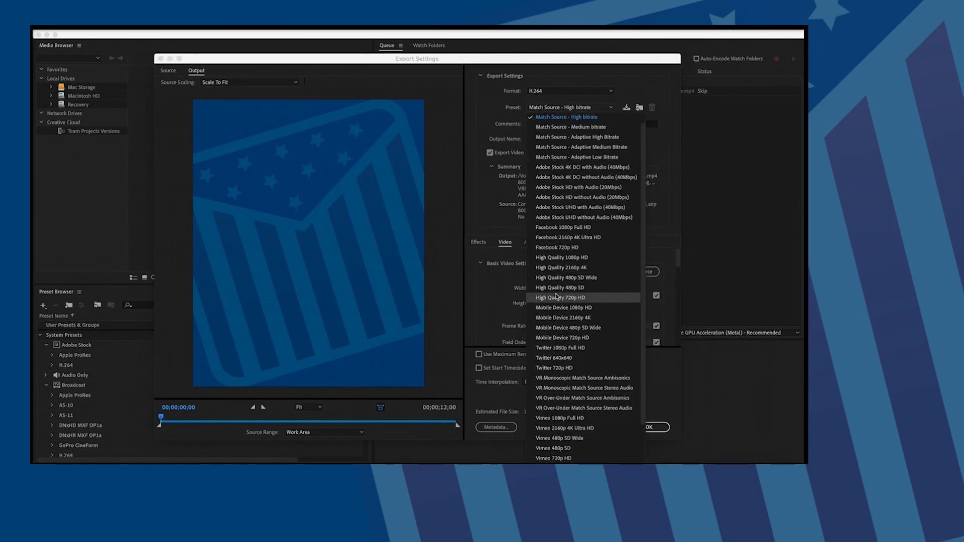
{"action": "left_click", "coordinate": [663, 143]}
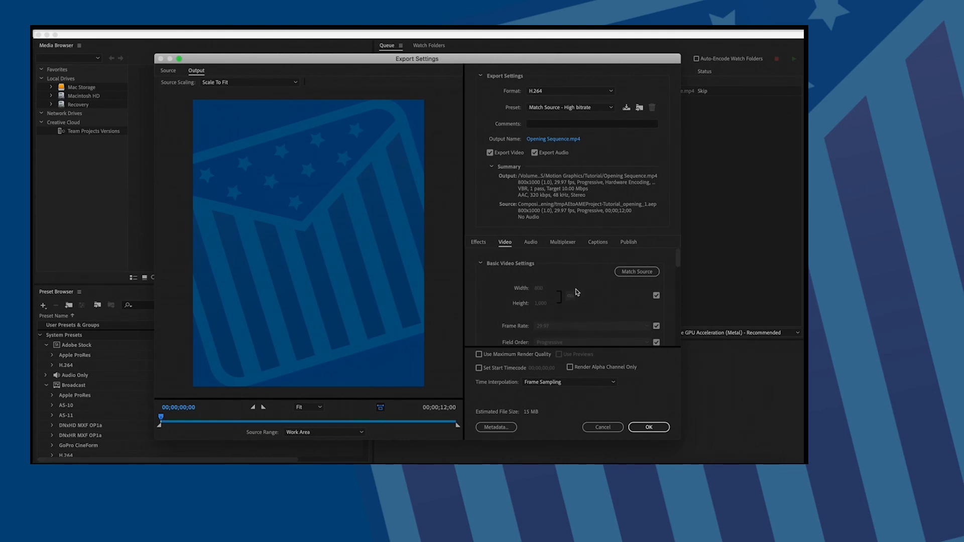
{"action": "left_click", "coordinate": [648, 428]}
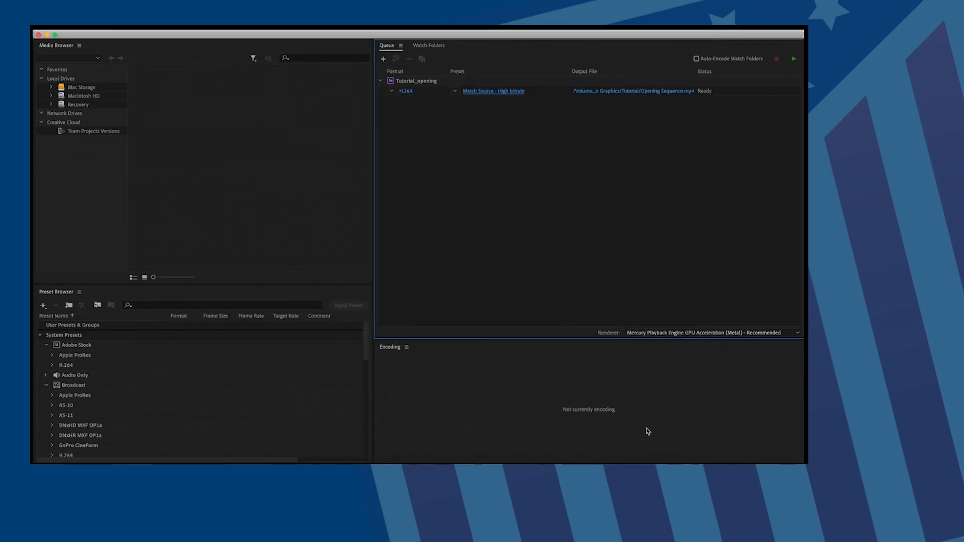
{"action": "left_click", "coordinate": [793, 60]}
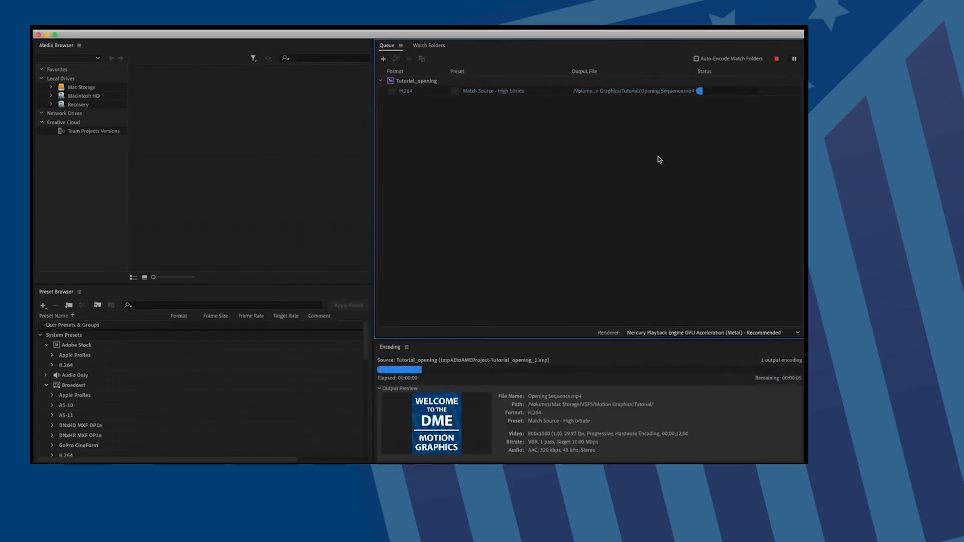